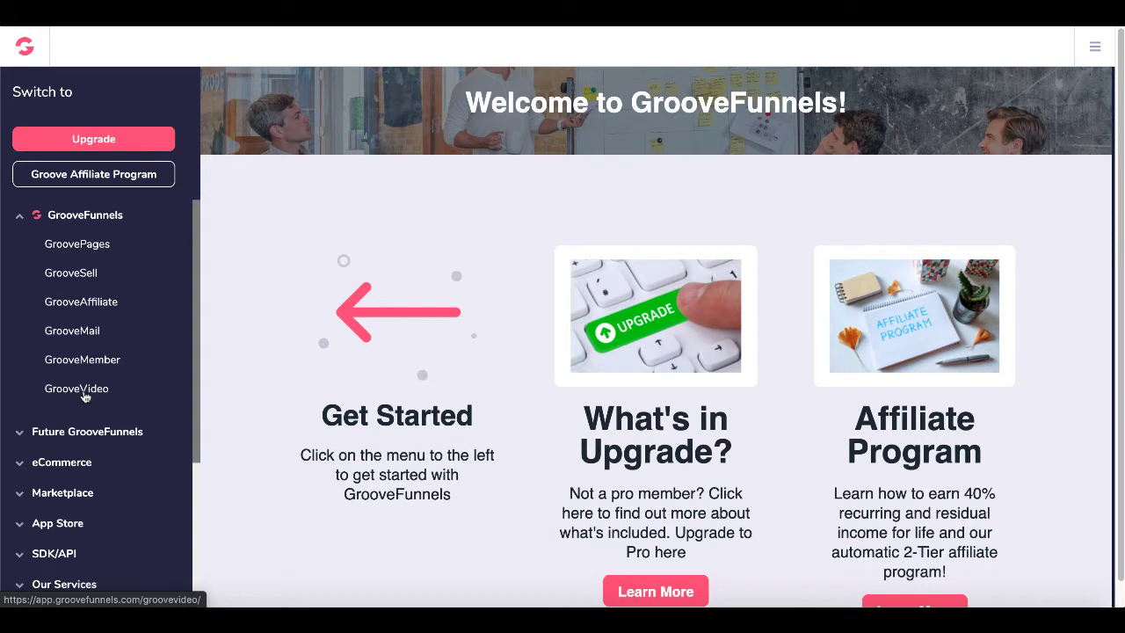
- Open GrooveVideo and review the configured storage and encoding integrations
{"action": "left_click", "coordinate": [84, 395]}
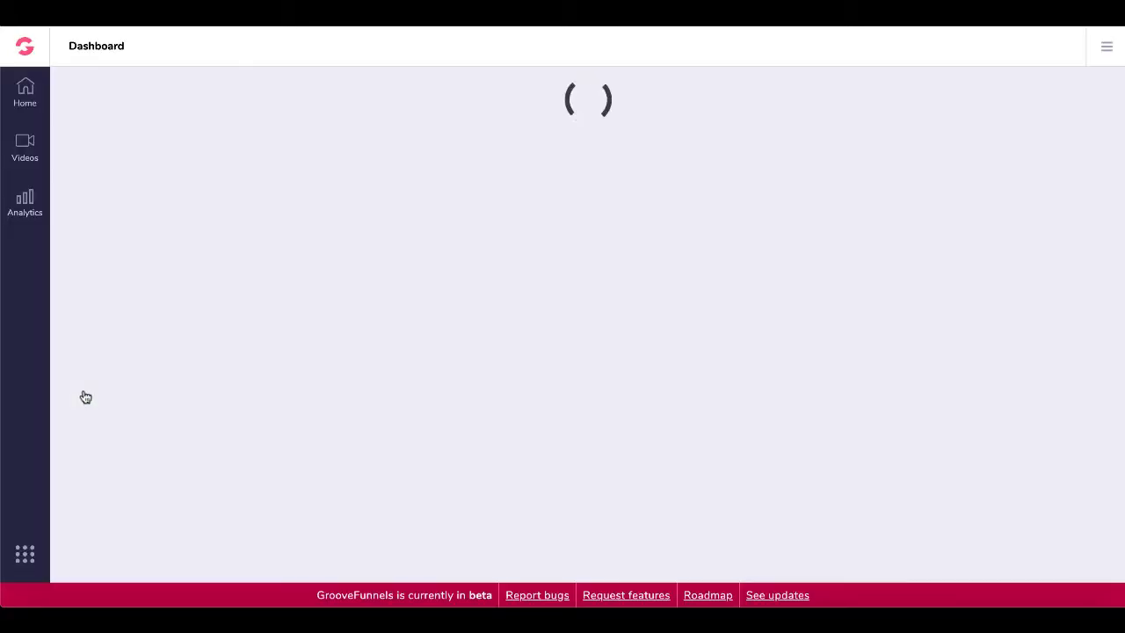
{"action": "left_click", "coordinate": [25, 144]}
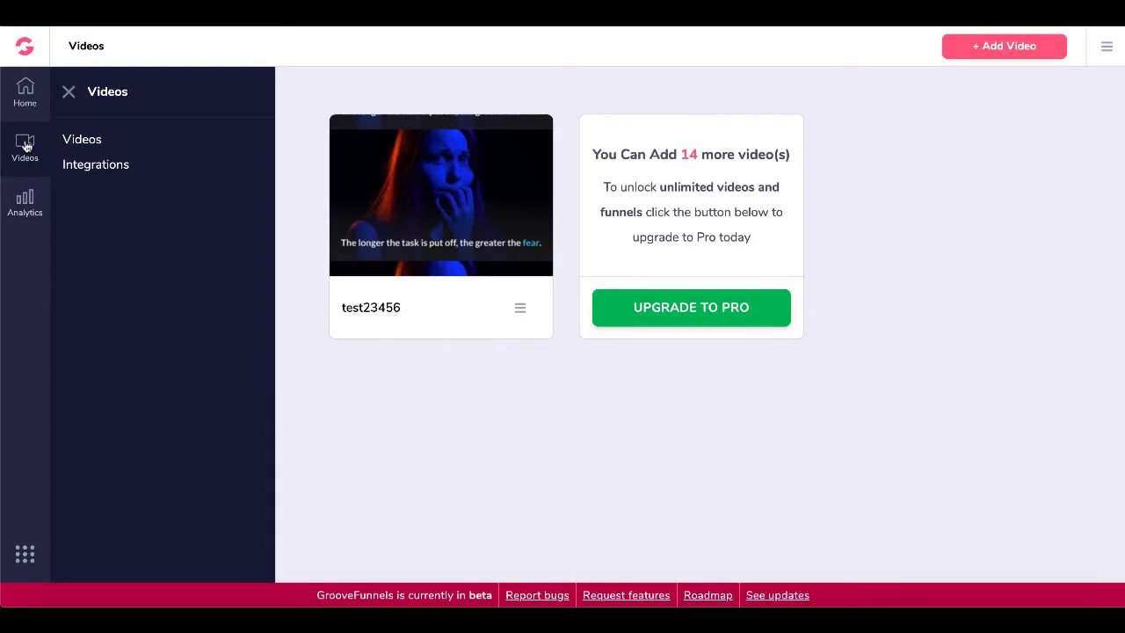
{"action": "left_click", "coordinate": [111, 174]}
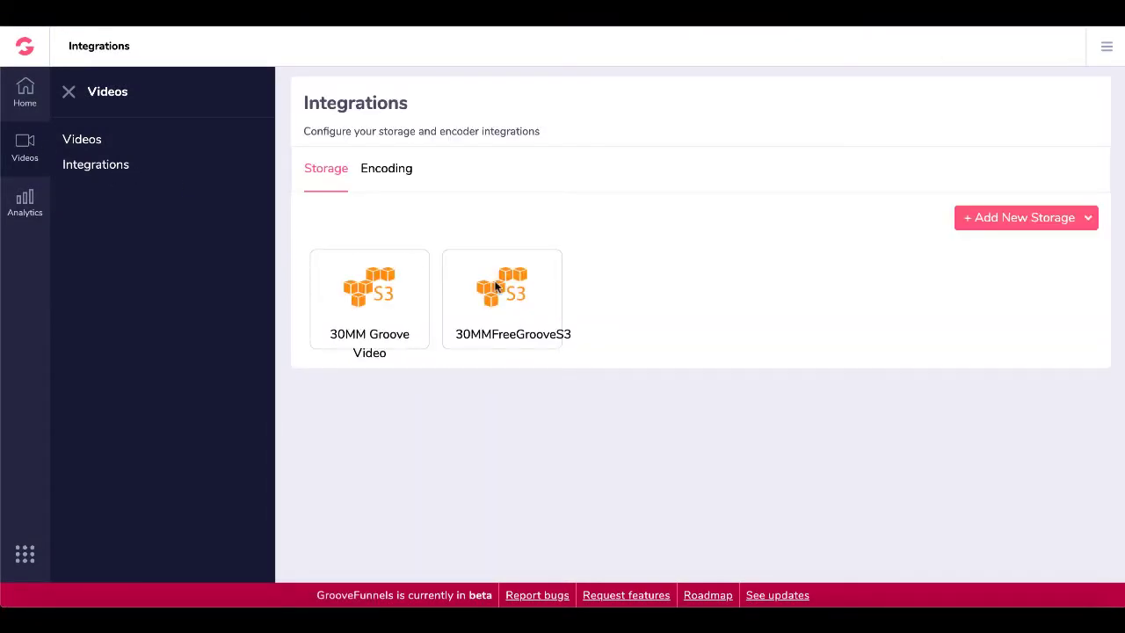
{"action": "left_click", "coordinate": [398, 176]}
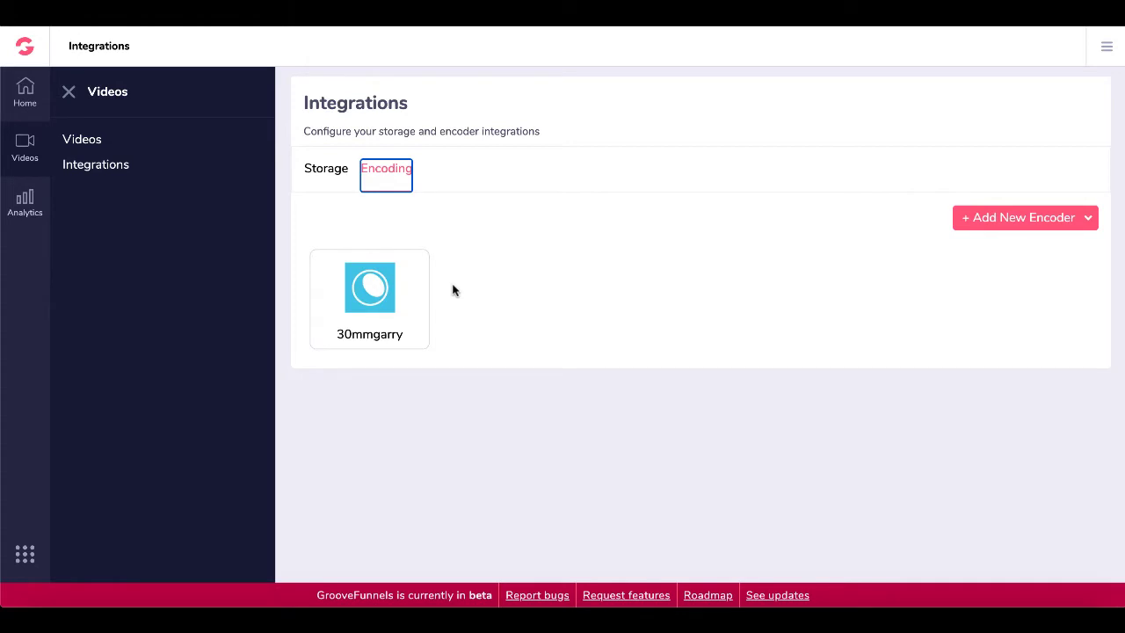
- Create a new video with "overlay234" as both its name and its description
{"action": "left_click", "coordinate": [94, 140]}
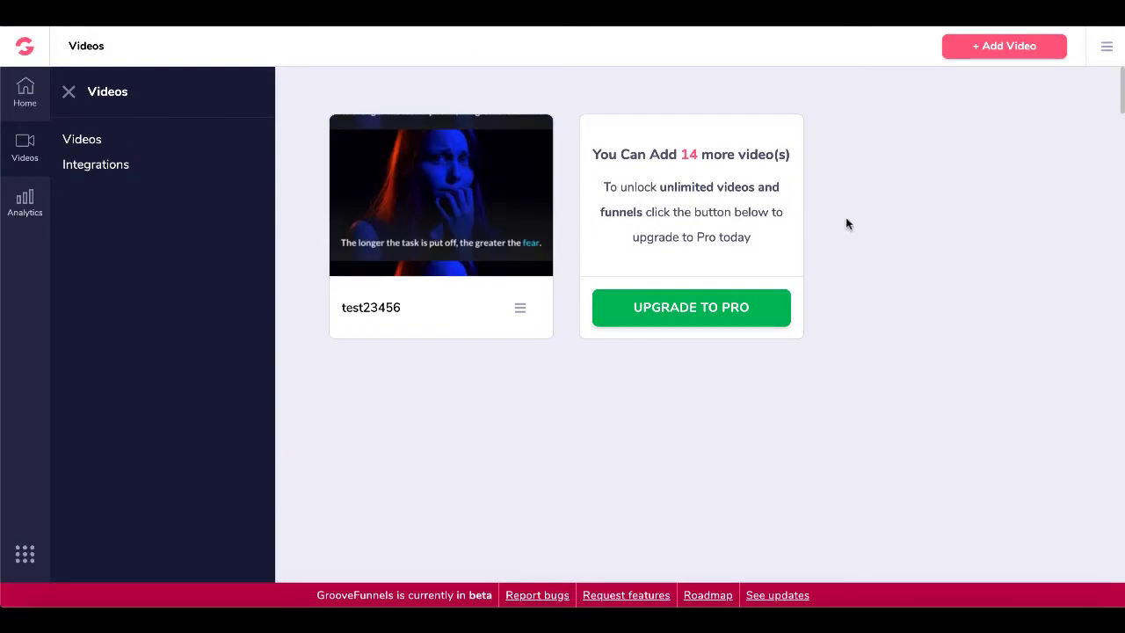
{"action": "left_click", "coordinate": [968, 51]}
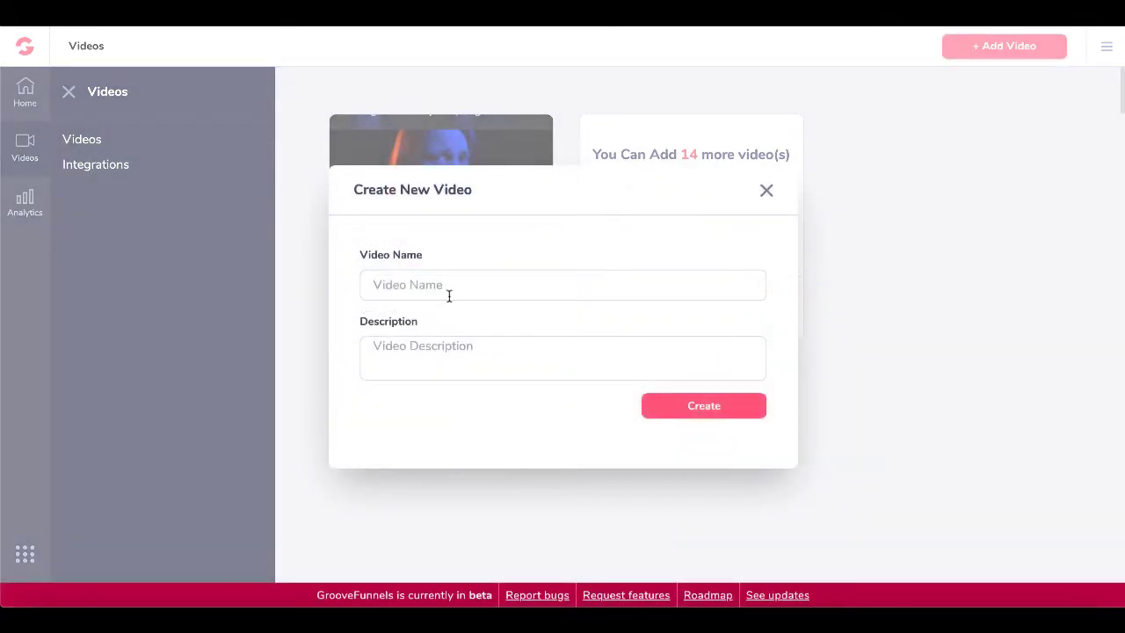
{"action": "left_click", "coordinate": [445, 287]}
{"action": "type", "text": "overlay234"}
{"action": "double_click", "coordinate": [411, 291]}
{"action": "key", "text": "ctrl+c"}
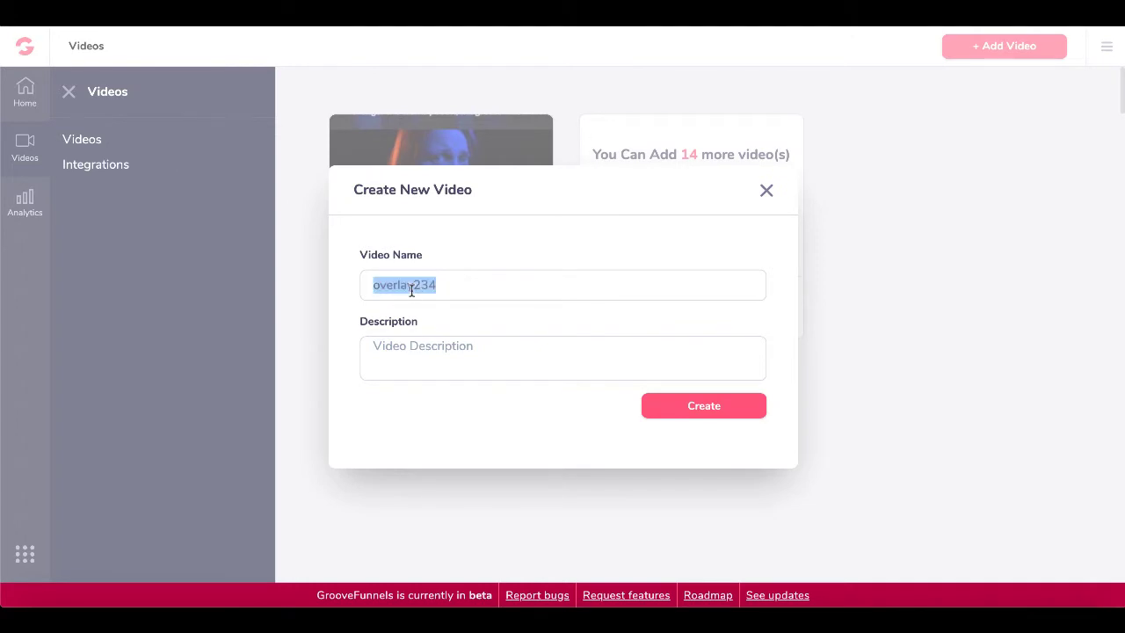
{"action": "left_click", "coordinate": [401, 352]}
{"action": "key", "text": "ctrl+v"}
{"action": "left_click", "coordinate": [666, 406]}
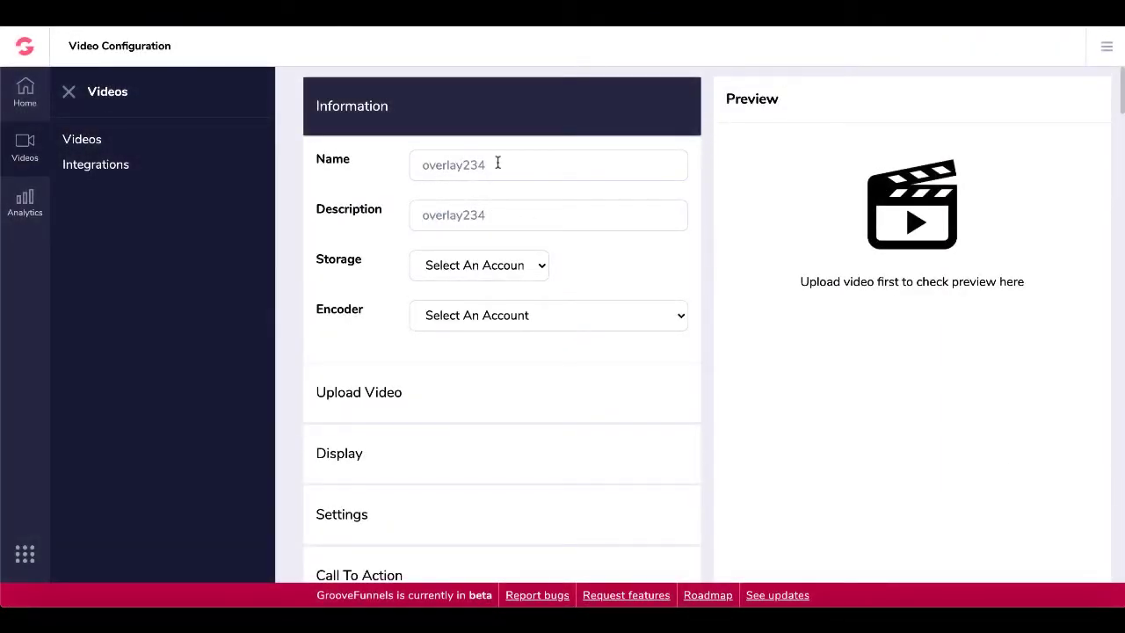
- Set the video's storage to 30MMFreeGrooveS3 with the overlay folder, and choose the existing encoder account
{"action": "left_click", "coordinate": [530, 266]}
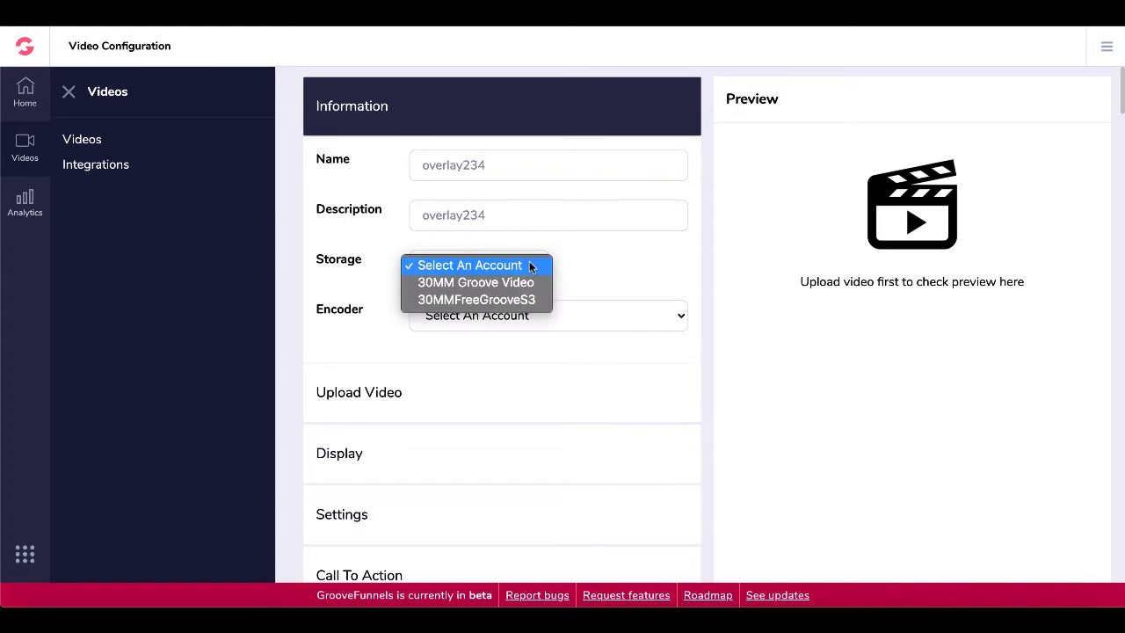
{"action": "left_click", "coordinate": [495, 300]}
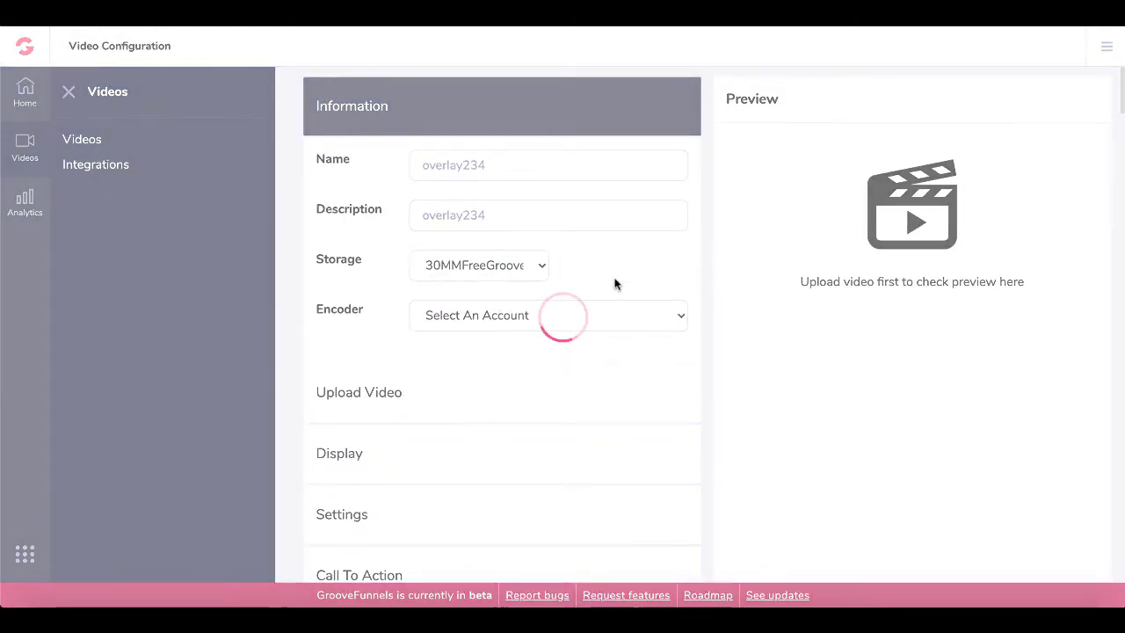
{"action": "left_click", "coordinate": [625, 276]}
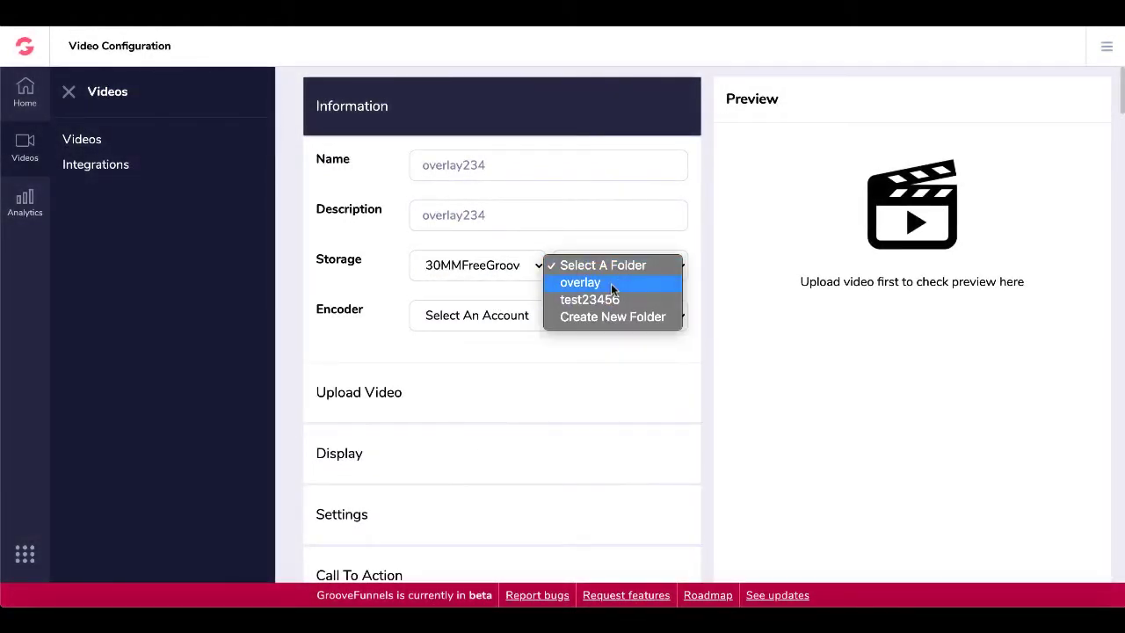
{"action": "left_click", "coordinate": [614, 283]}
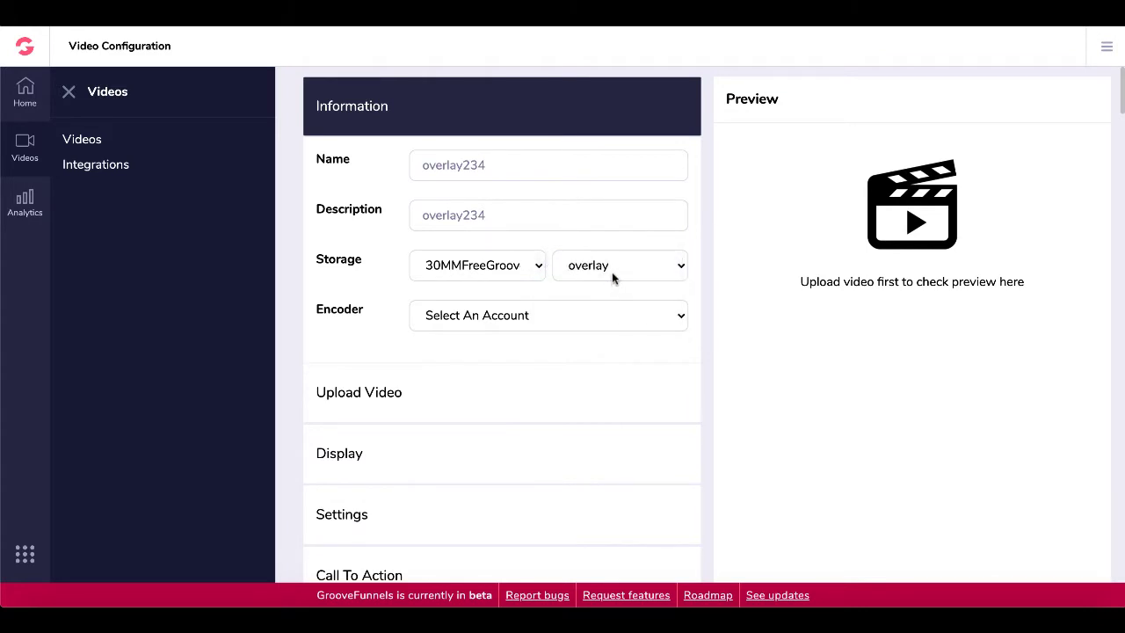
{"action": "left_click", "coordinate": [522, 321]}
{"action": "left_click", "coordinate": [502, 334]}
- Upload groovepages-border_bug.mp4 from the Downloads folder as the video file
{"action": "left_click", "coordinate": [475, 380]}
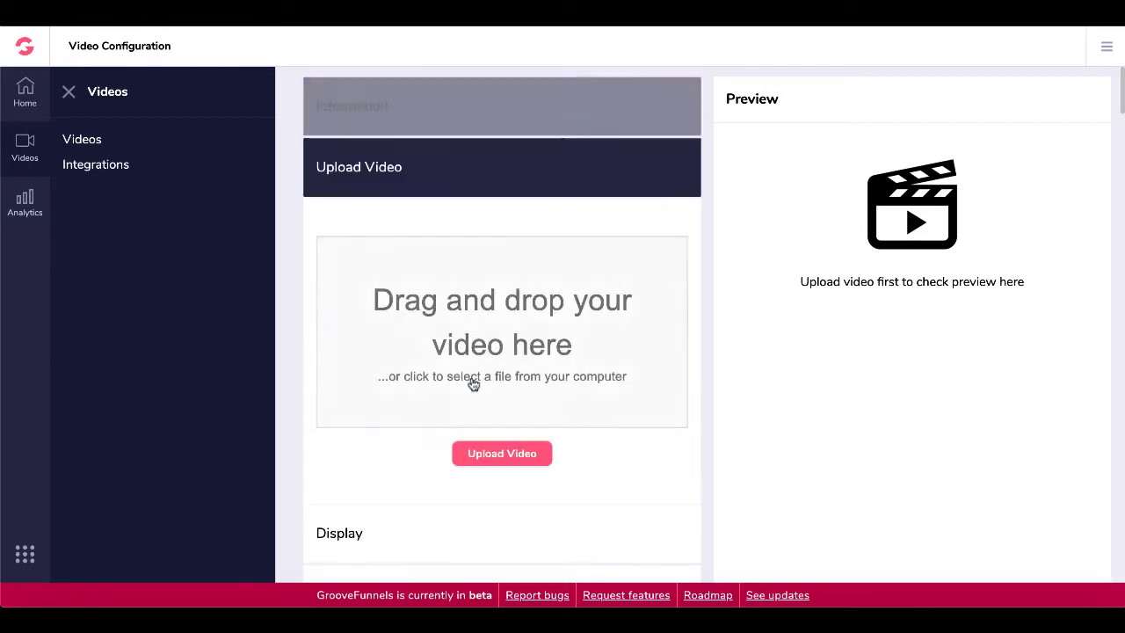
{"action": "left_click", "coordinate": [499, 326]}
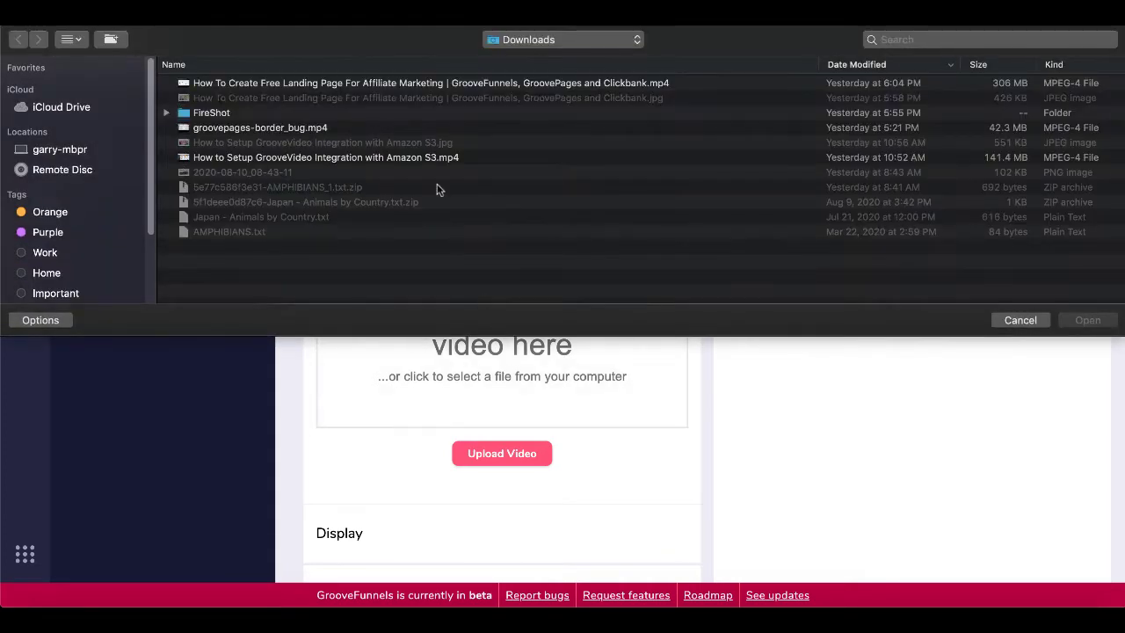
{"action": "double_click", "coordinate": [349, 128]}
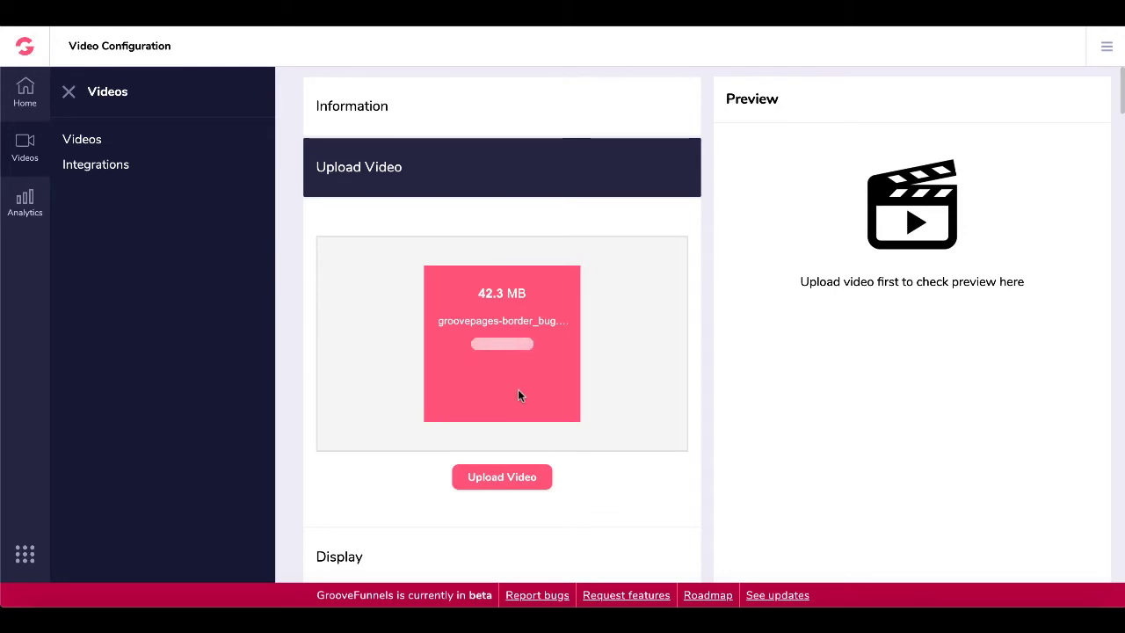
{"action": "left_click", "coordinate": [486, 478]}
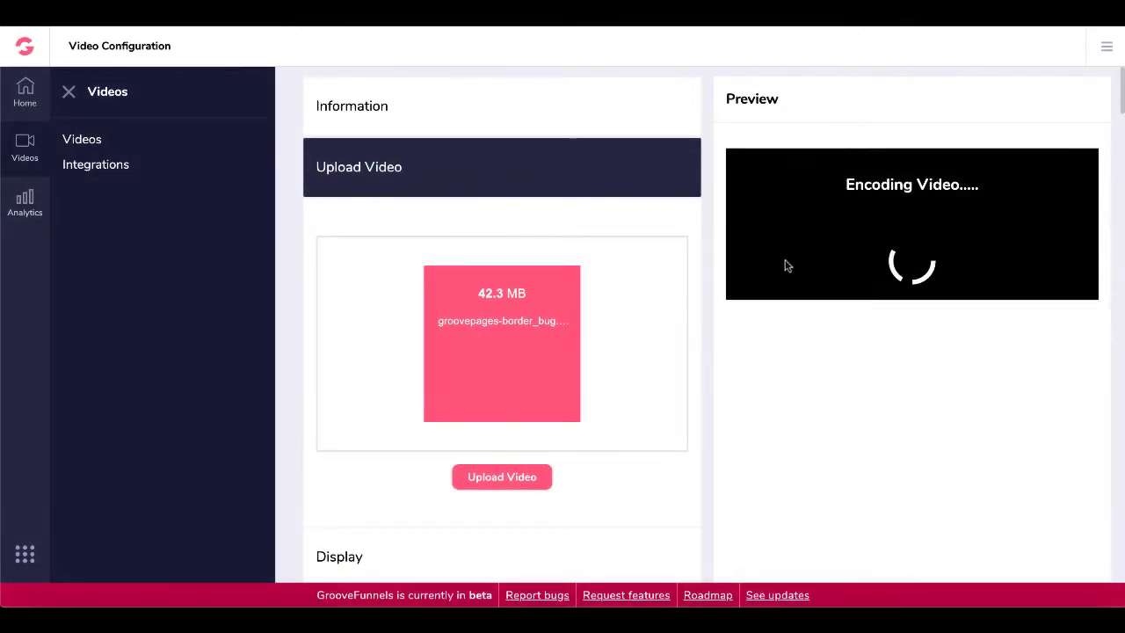
- Examine the video's display dimension choices and its player settings, such as splash image, watermark, controls and autoplay
{"action": "scroll", "coordinate": [645, 379], "scroll_direction": "down", "scroll_amount": 1}
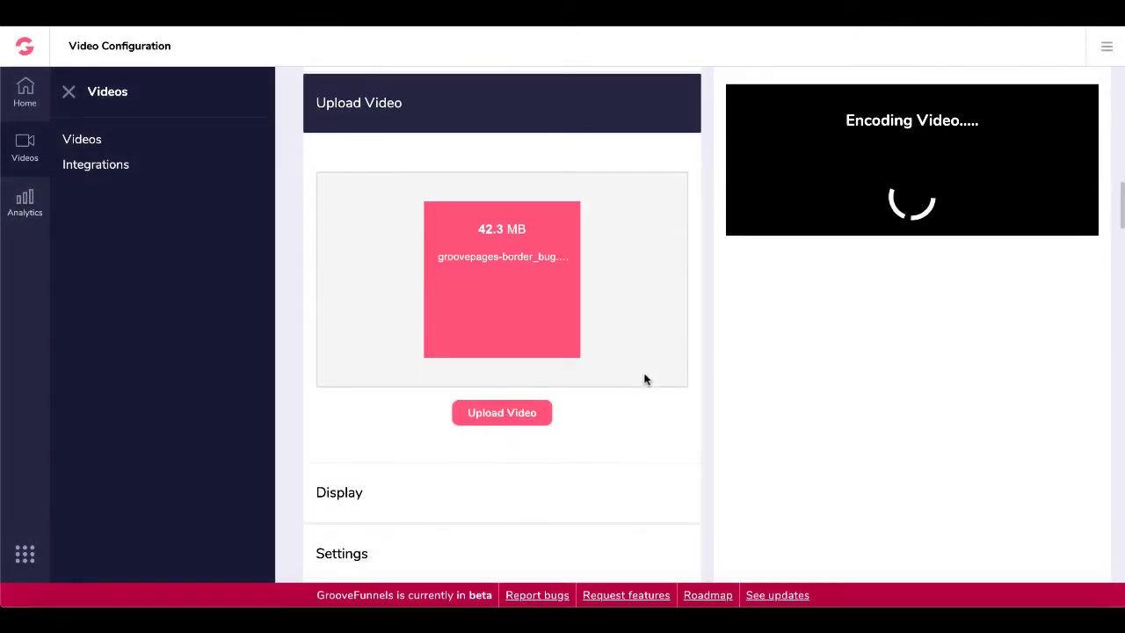
{"action": "scroll", "coordinate": [645, 378], "scroll_direction": "down", "scroll_amount": 1}
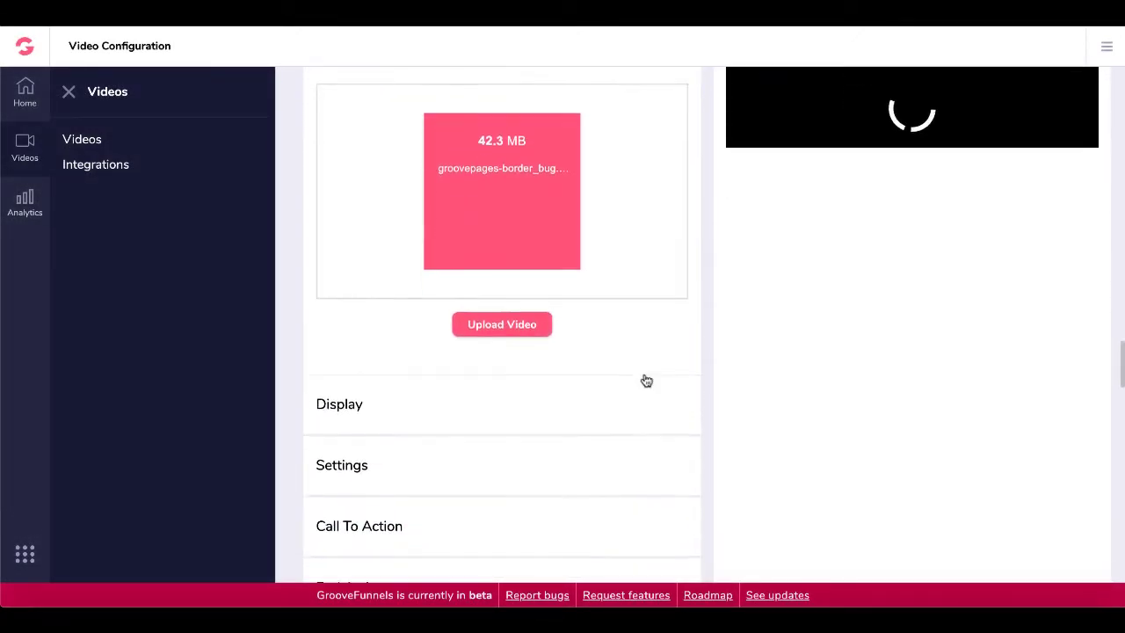
{"action": "left_click", "coordinate": [575, 402]}
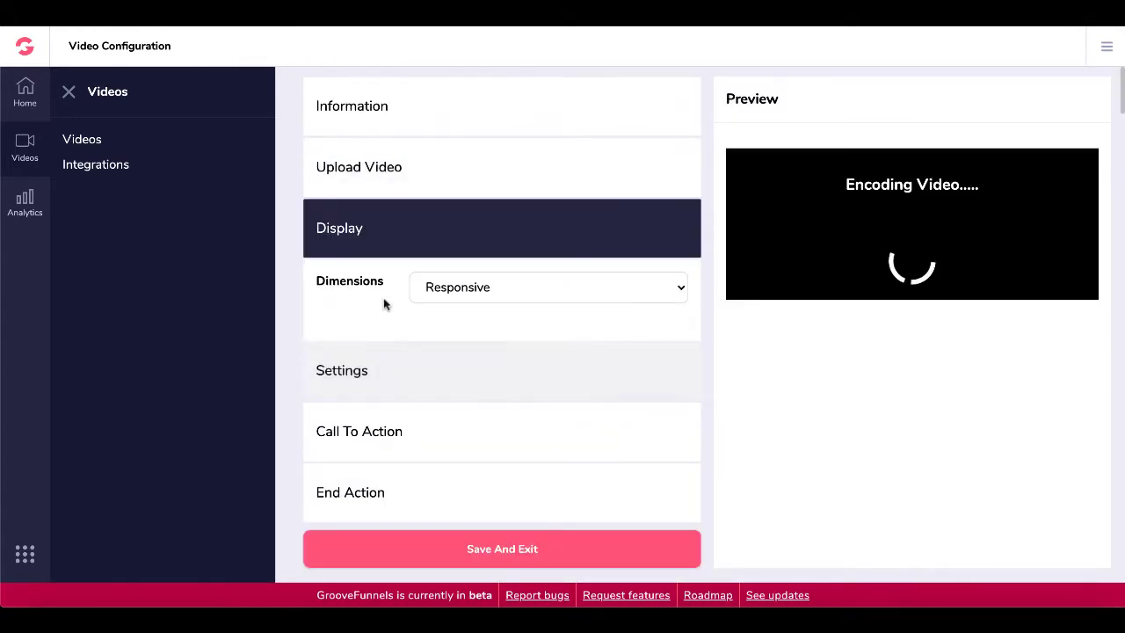
{"action": "left_click", "coordinate": [436, 295]}
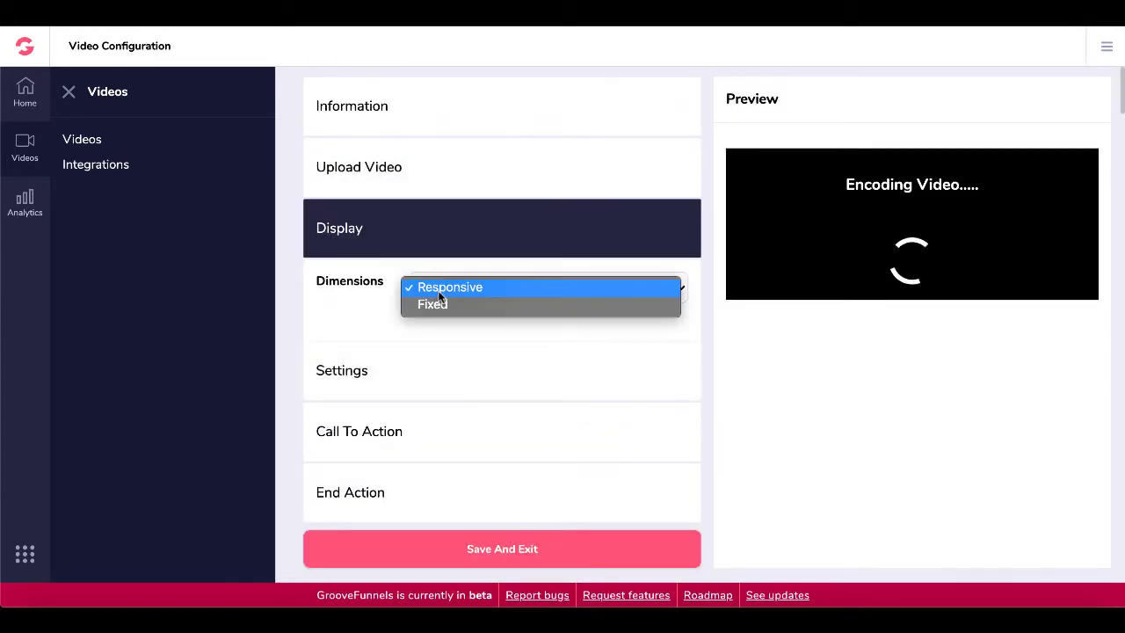
{"action": "left_click", "coordinate": [364, 300]}
{"action": "left_click", "coordinate": [377, 362]}
{"action": "scroll", "coordinate": [381, 366], "scroll_direction": "down", "scroll_amount": 2}
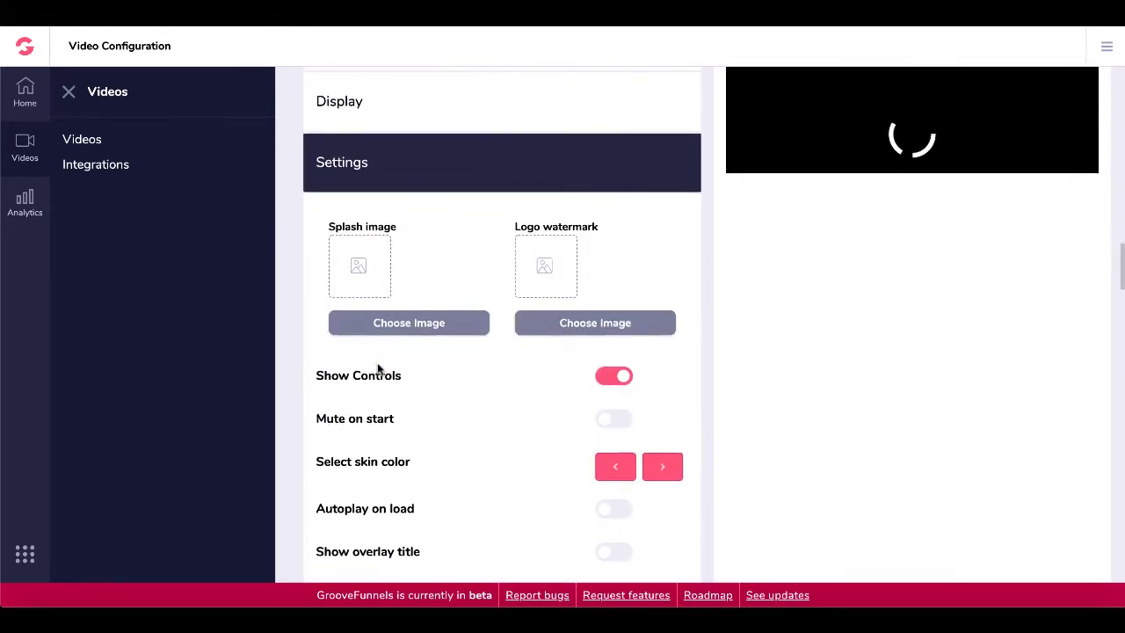
{"action": "scroll", "coordinate": [466, 404], "scroll_direction": "down", "scroll_amount": 1}
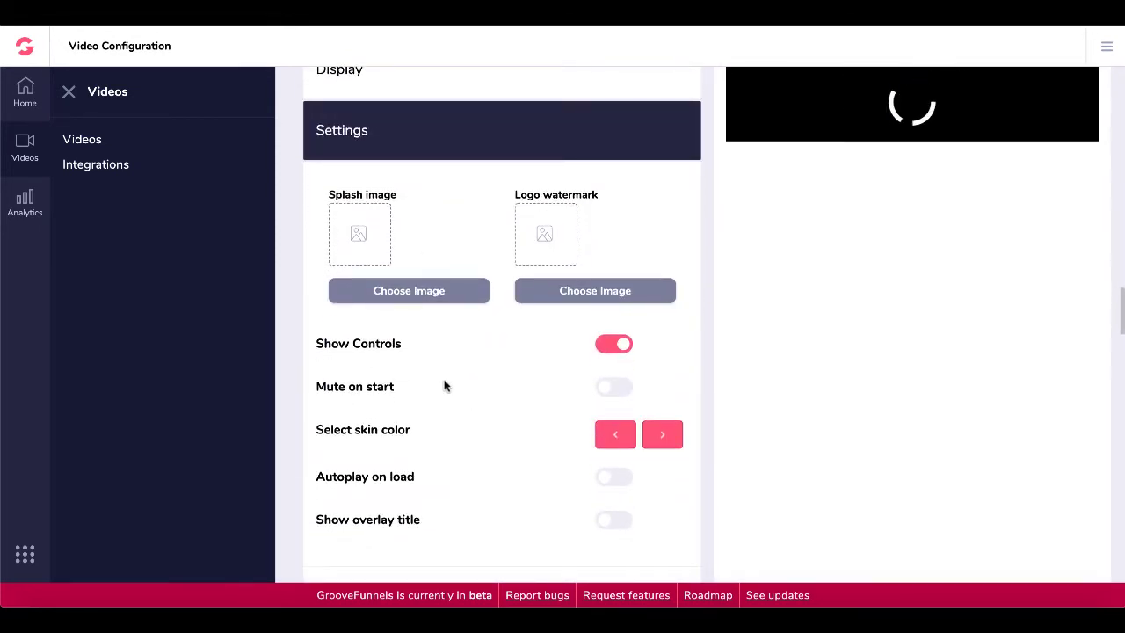
{"action": "scroll", "coordinate": [442, 395], "scroll_direction": "down", "scroll_amount": 1}
{"action": "scroll", "coordinate": [442, 394], "scroll_direction": "down", "scroll_amount": 2}
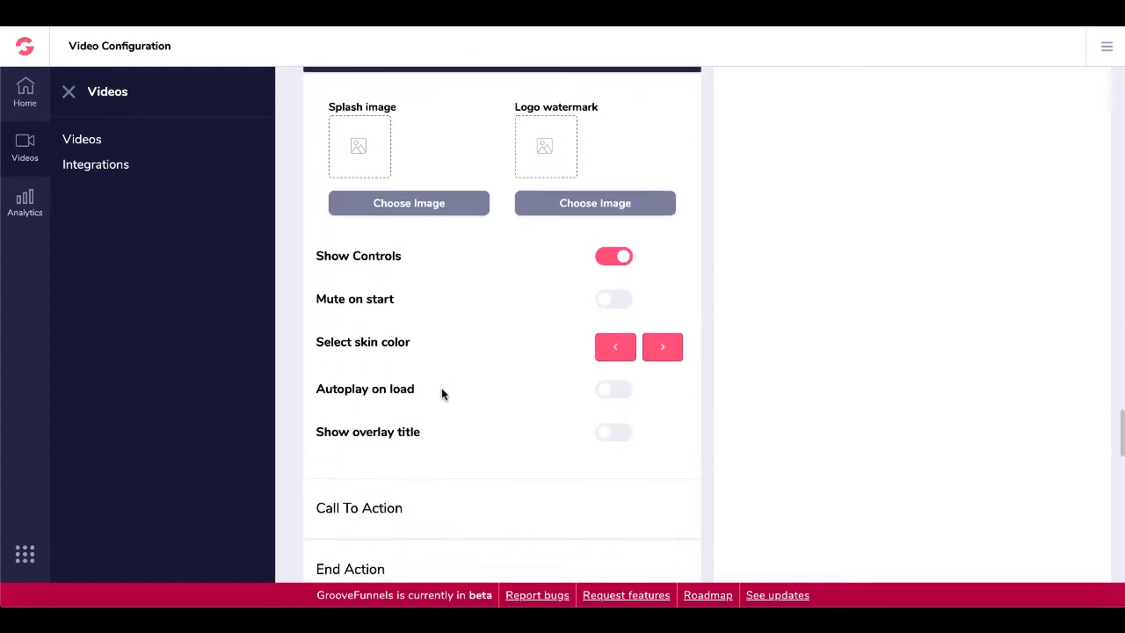
{"action": "scroll", "coordinate": [442, 394], "scroll_direction": "down", "scroll_amount": 1}
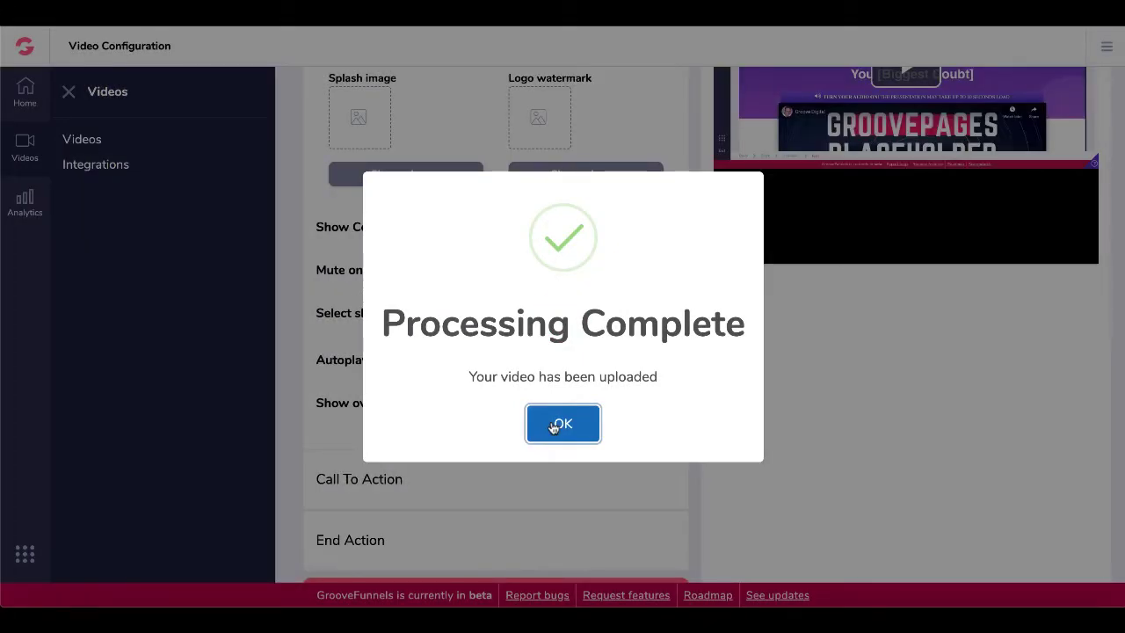
- Dismiss the upload notice, then briefly play and pause the uploaded video in the preview
{"action": "left_click", "coordinate": [554, 428]}
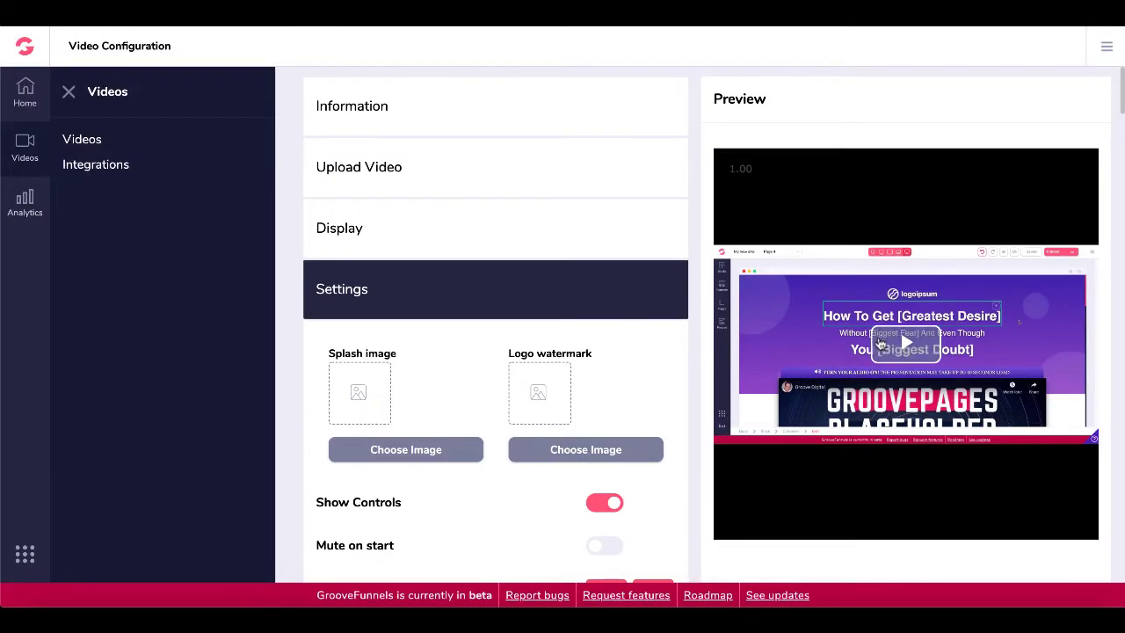
{"action": "left_click", "coordinate": [879, 347]}
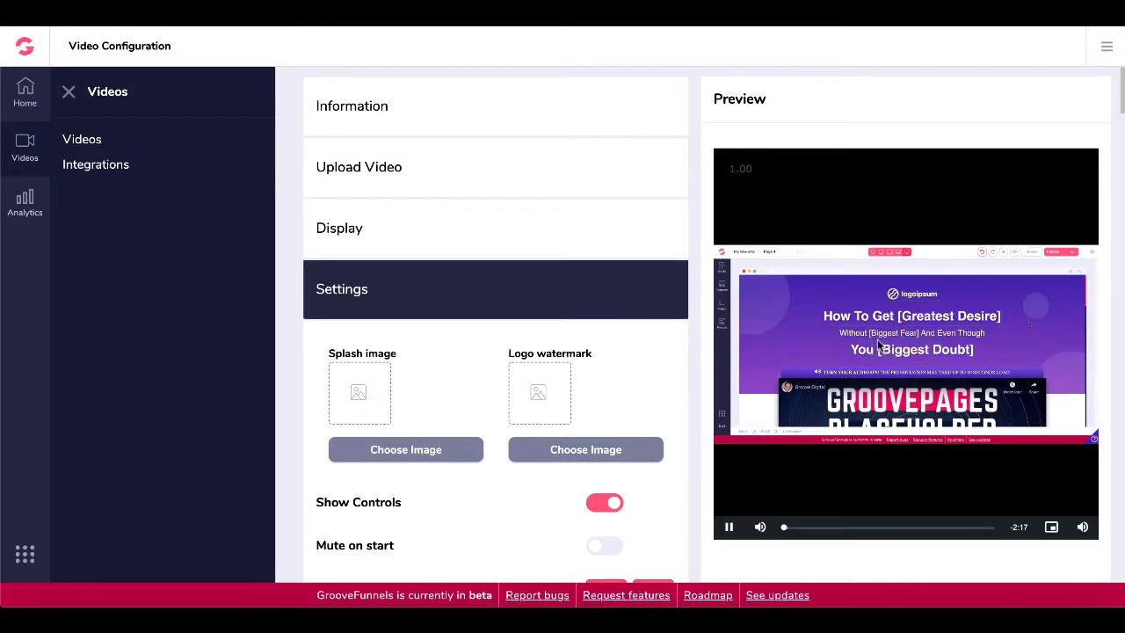
{"action": "left_click", "coordinate": [730, 530]}
- Start a new call to action for the video, using the Optin Form type
{"action": "scroll", "coordinate": [539, 463], "scroll_direction": "down", "scroll_amount": 2}
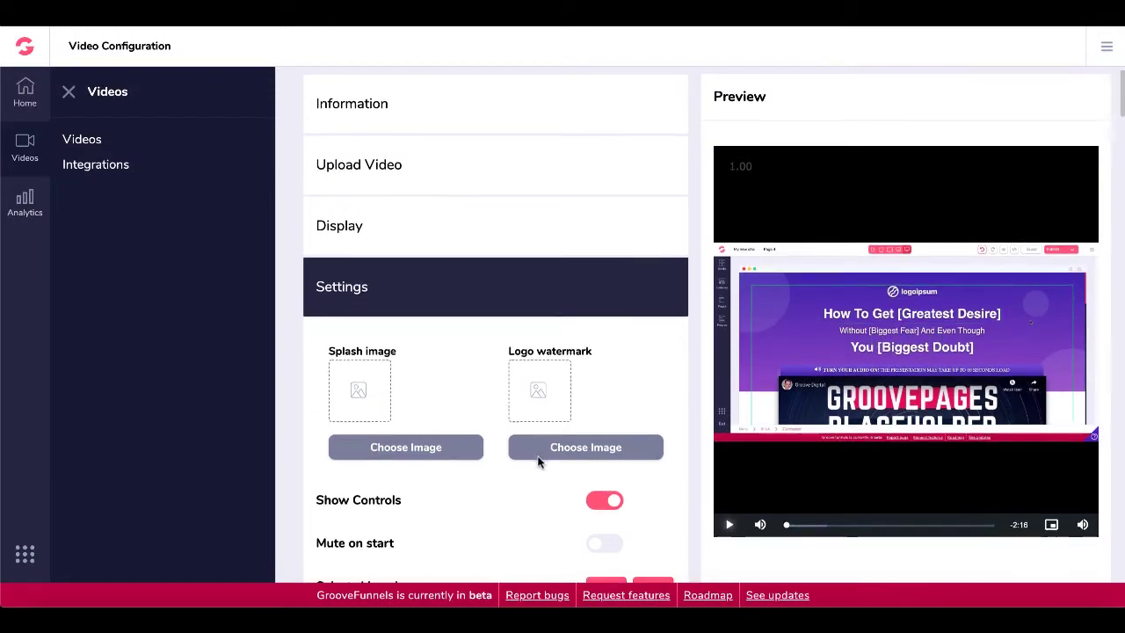
{"action": "scroll", "coordinate": [539, 463], "scroll_direction": "down", "scroll_amount": 1}
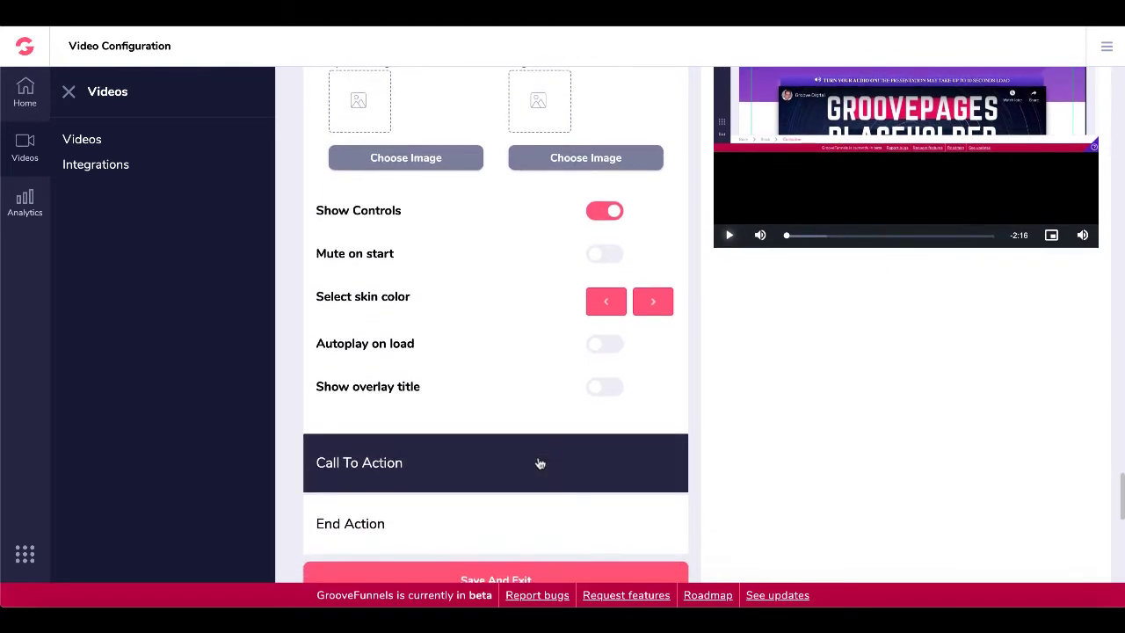
{"action": "left_click", "coordinate": [458, 478]}
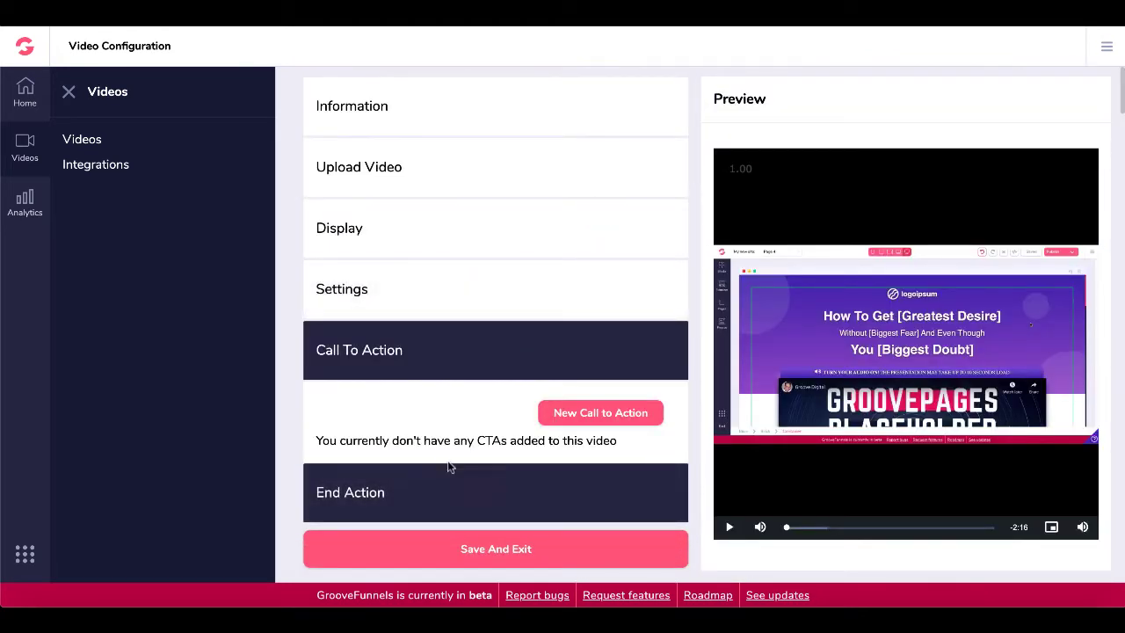
{"action": "left_click", "coordinate": [592, 416]}
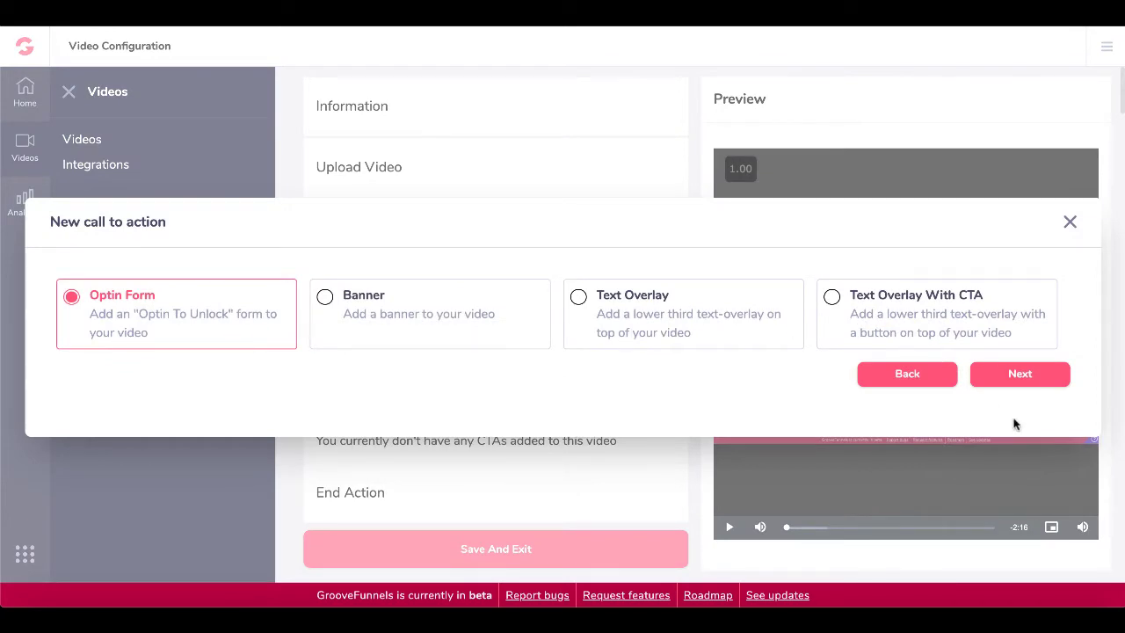
{"action": "left_click", "coordinate": [1015, 379]}
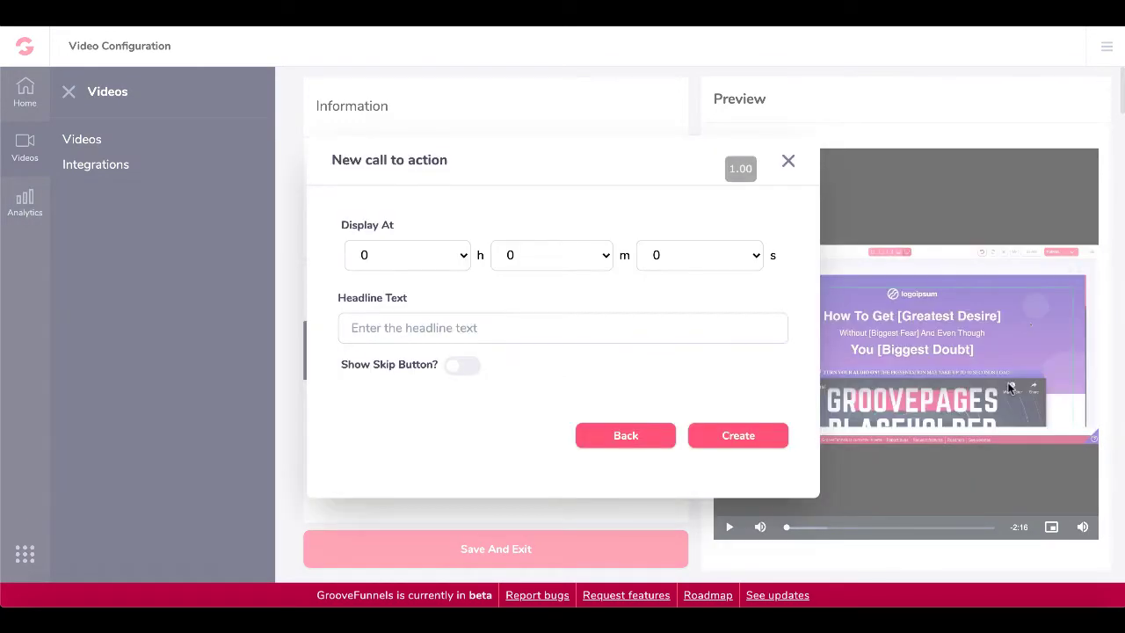
- Create the opt-in form to display at 3 seconds, with the headline "Headline Text" and the skip button enabled
{"action": "left_click", "coordinate": [751, 255]}
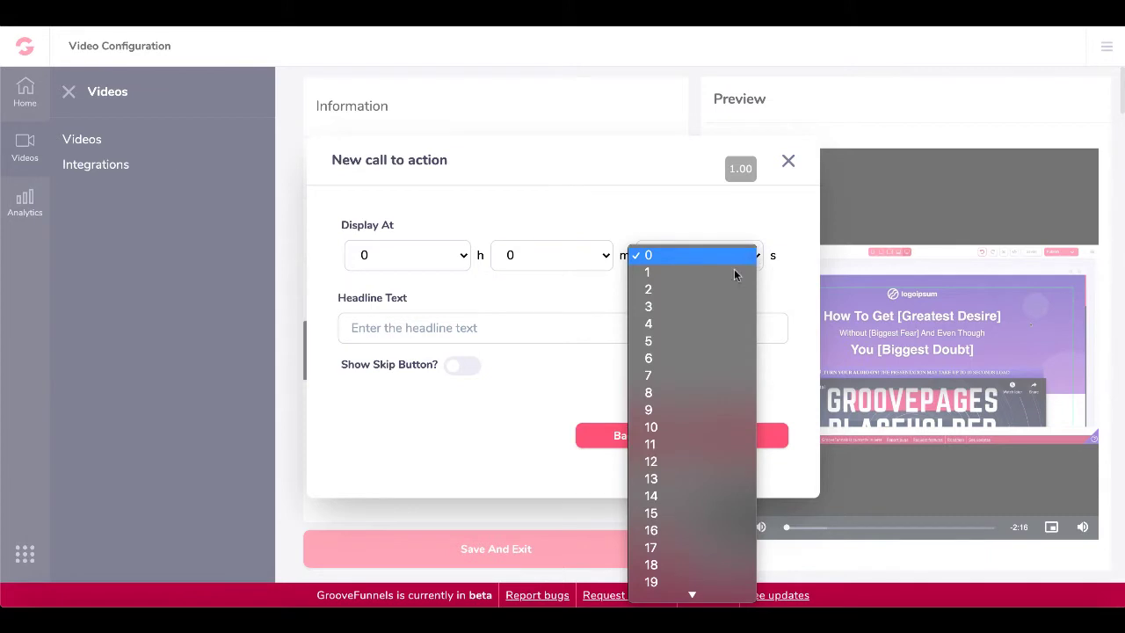
{"action": "left_click", "coordinate": [681, 307]}
{"action": "left_click", "coordinate": [398, 326]}
{"action": "type", "text": "Hea"}
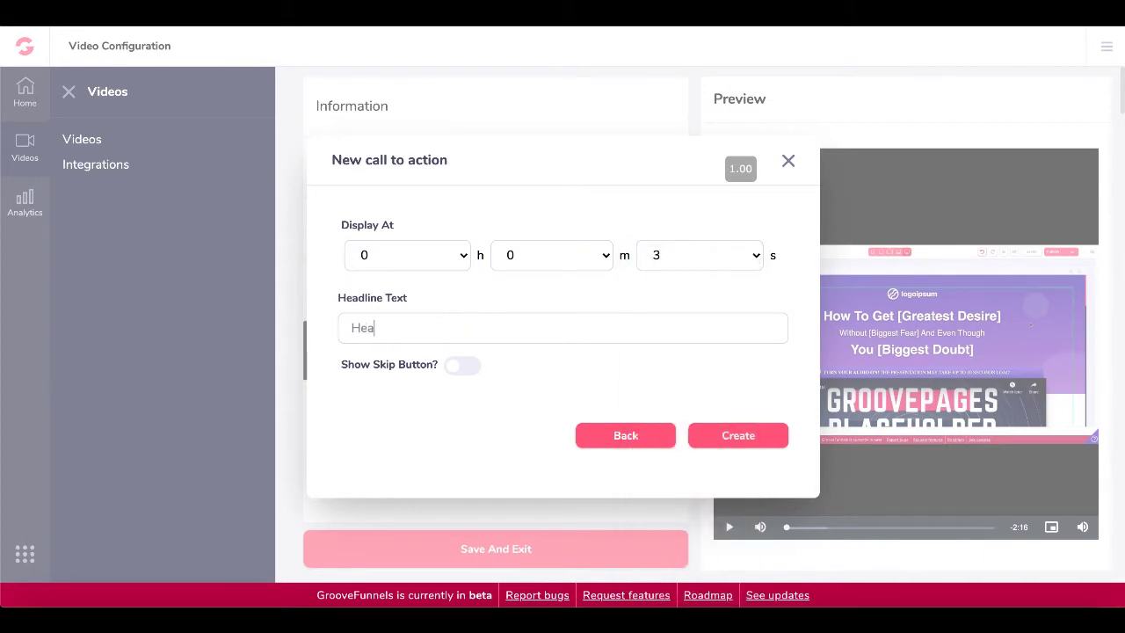
{"action": "type", "text": "dline Text"}
{"action": "left_click", "coordinate": [452, 368]}
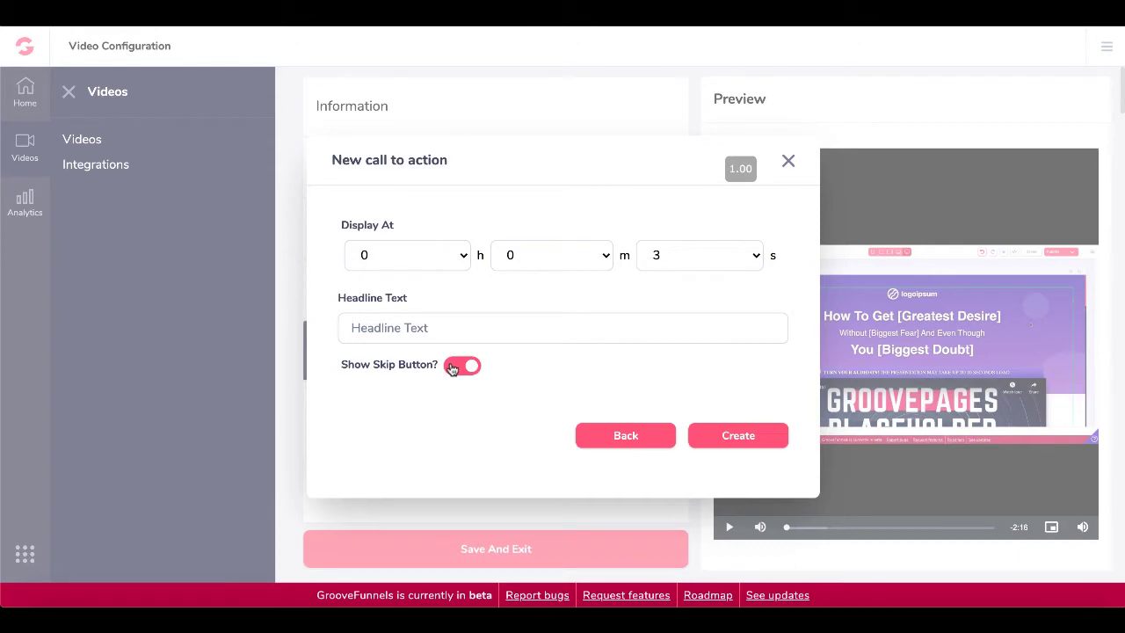
{"action": "left_click", "coordinate": [734, 437]}
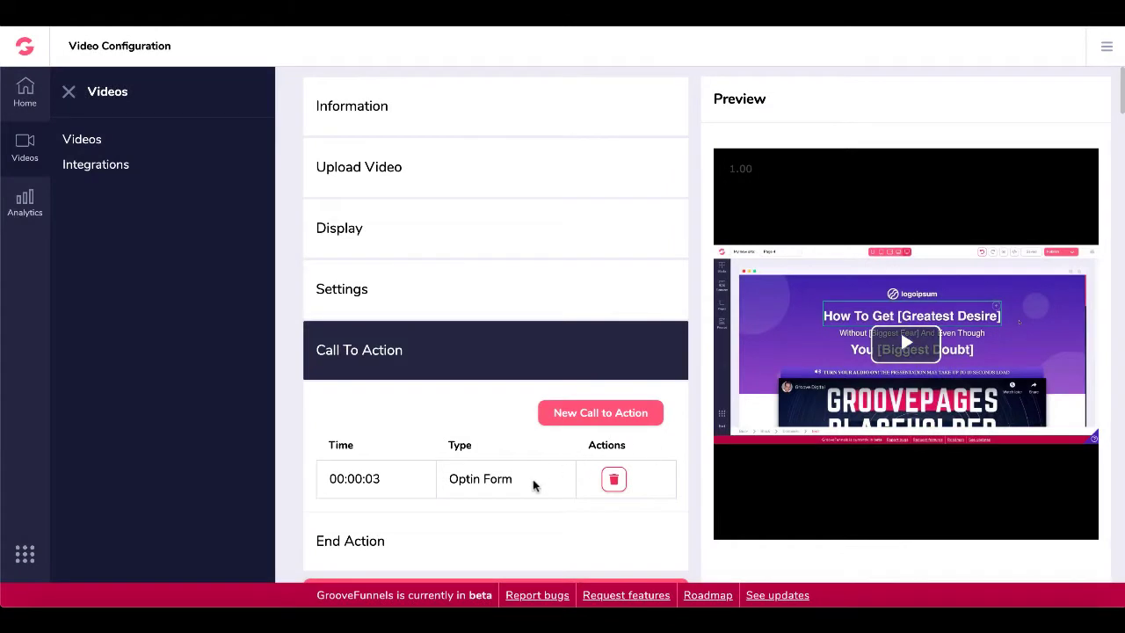
- Play the preview to check the opt-in form overlay, then save and exit the video configuration with Just End The Video as end action
{"action": "left_click", "coordinate": [903, 355]}
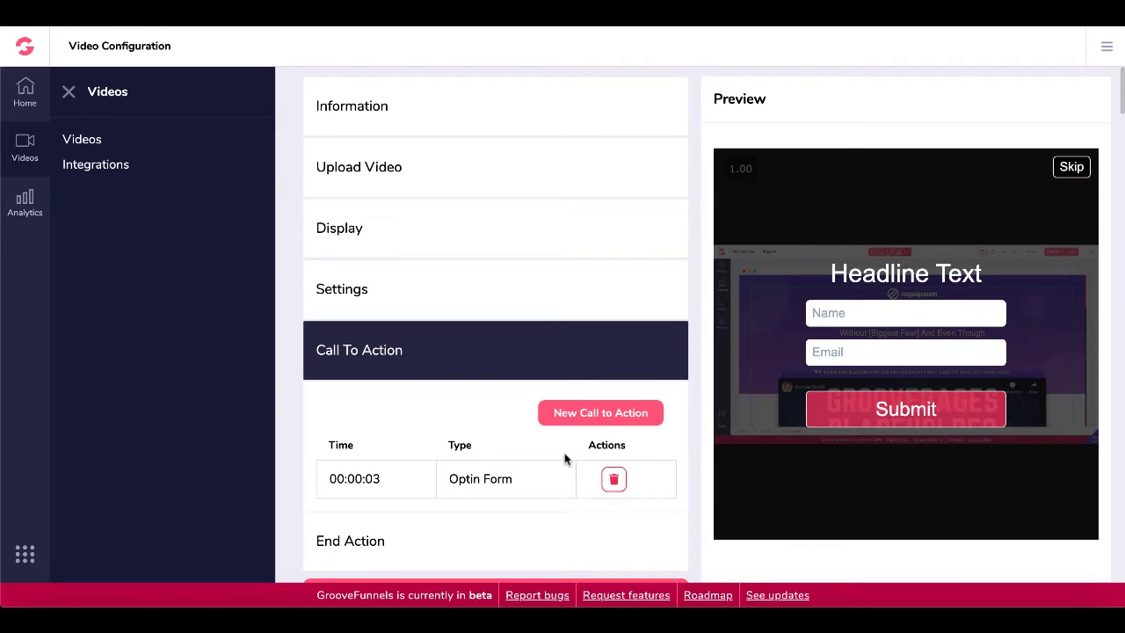
{"action": "scroll", "coordinate": [513, 502], "scroll_direction": "down", "scroll_amount": 2}
{"action": "left_click", "coordinate": [498, 492]}
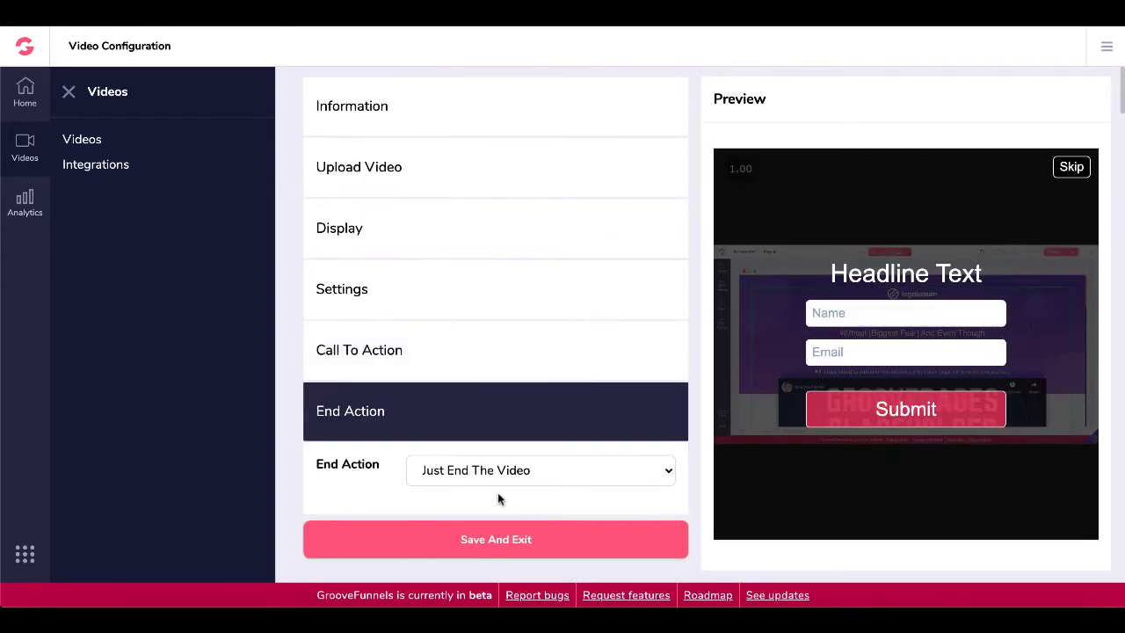
{"action": "left_click", "coordinate": [473, 545]}
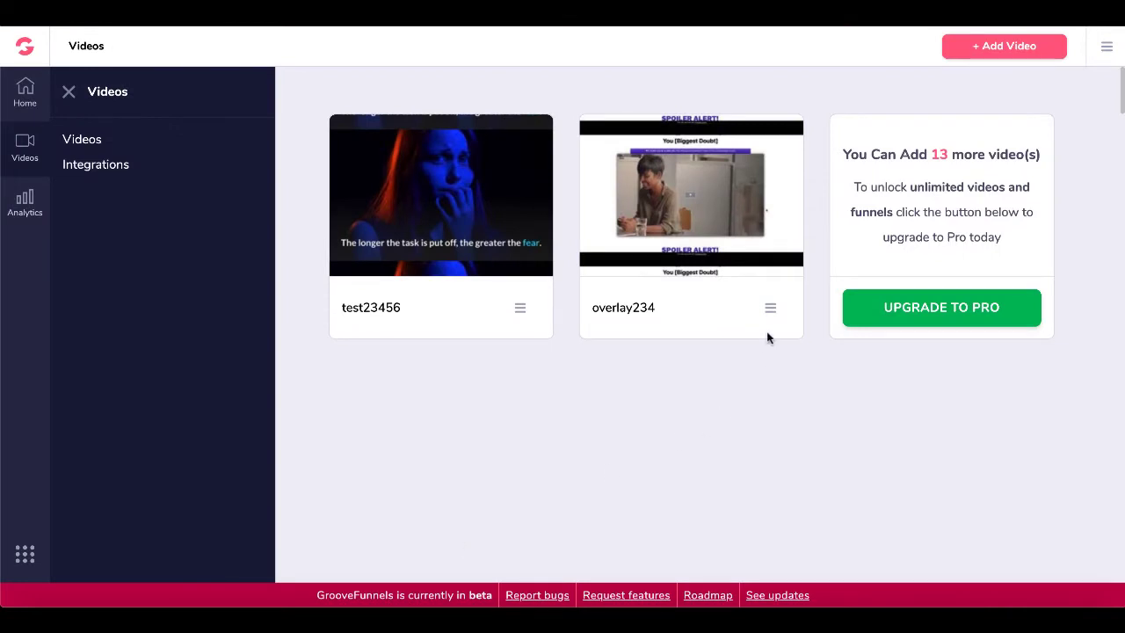
- Copy the embed code of the overlay234 video and close the code window
{"action": "left_click", "coordinate": [771, 310]}
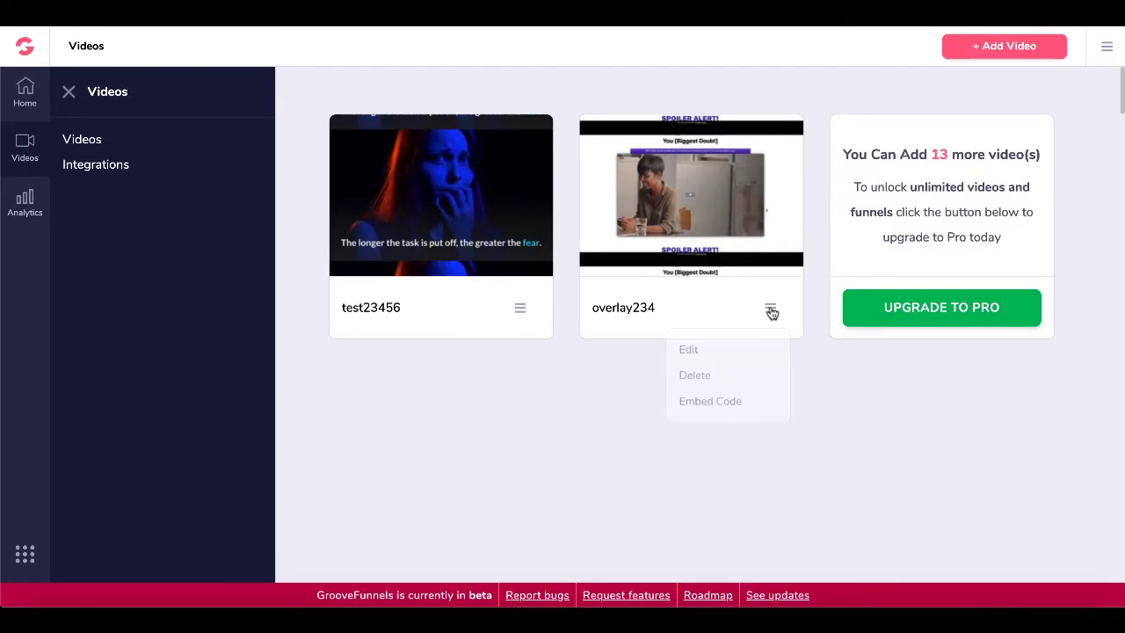
{"action": "left_click", "coordinate": [704, 403]}
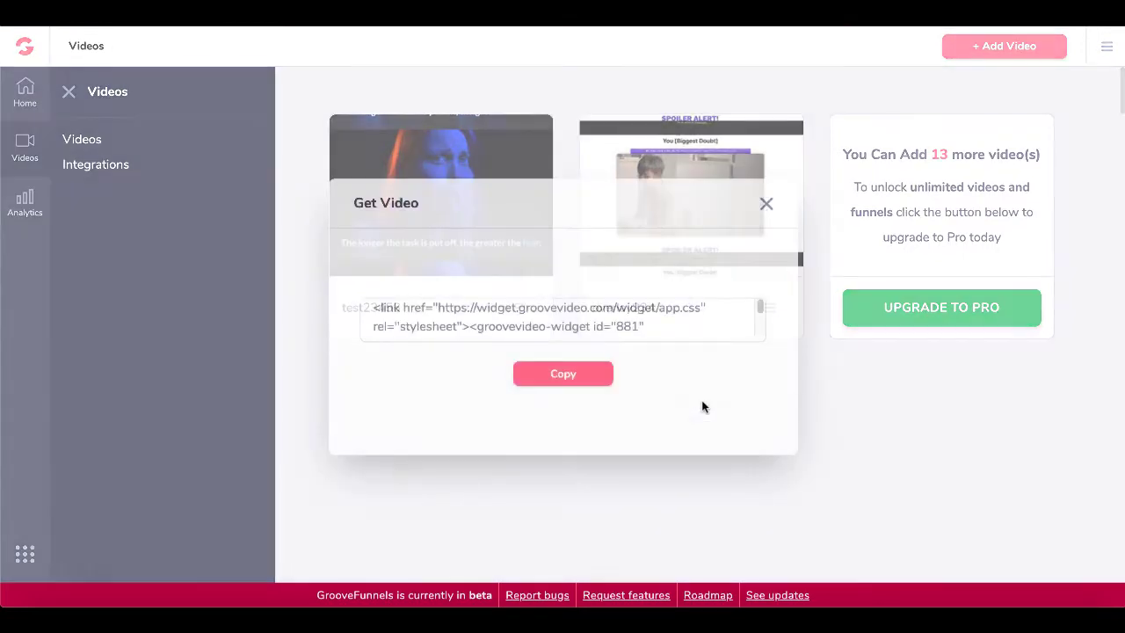
{"action": "left_click", "coordinate": [576, 374]}
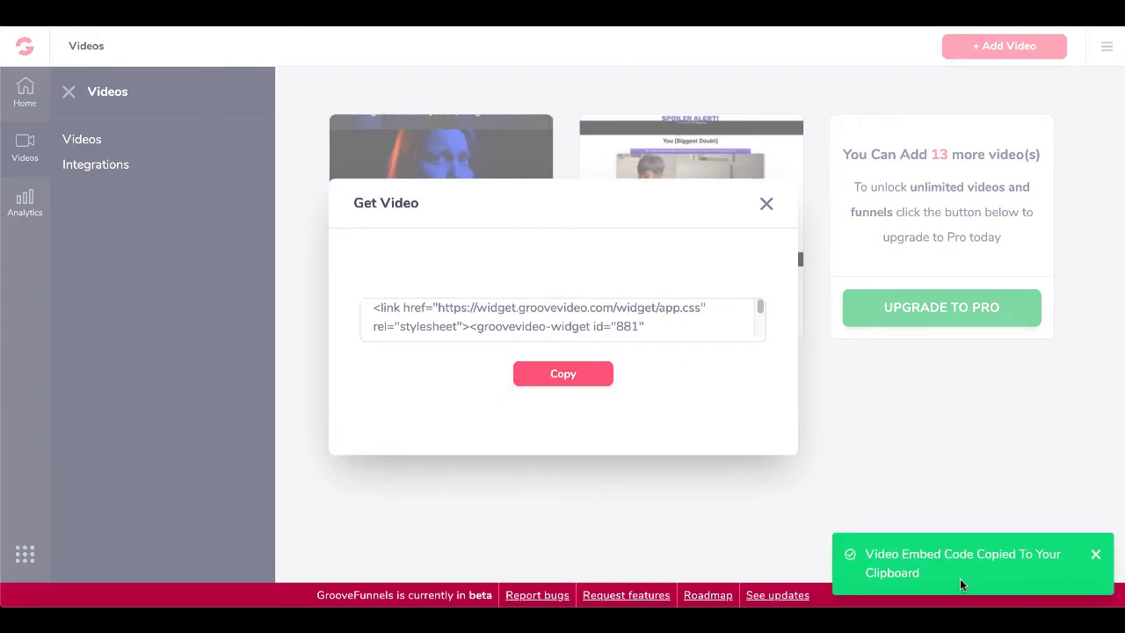
{"action": "left_click", "coordinate": [766, 205]}
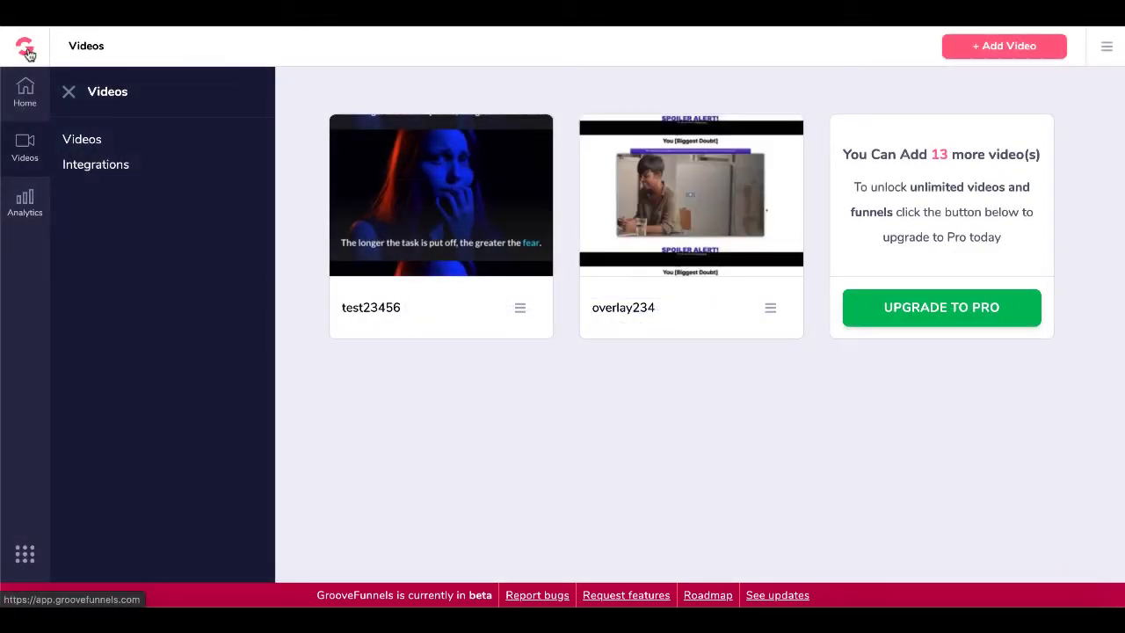
- Switch to GroovePages and open the first site named My new site in the editor
{"action": "left_click", "coordinate": [28, 53]}
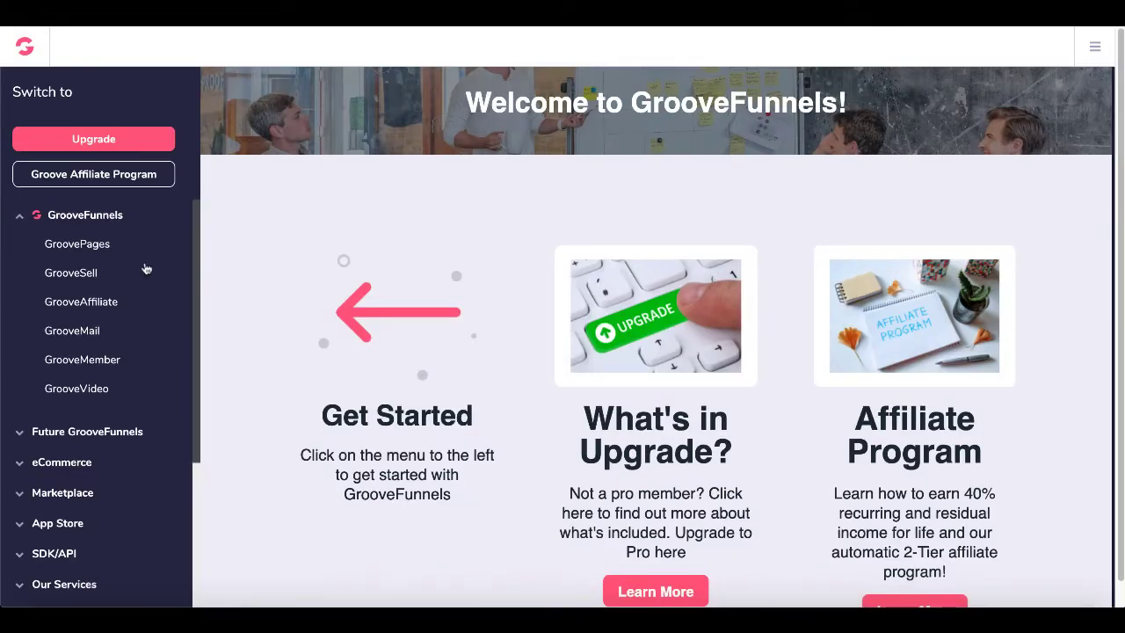
{"action": "left_click", "coordinate": [95, 246]}
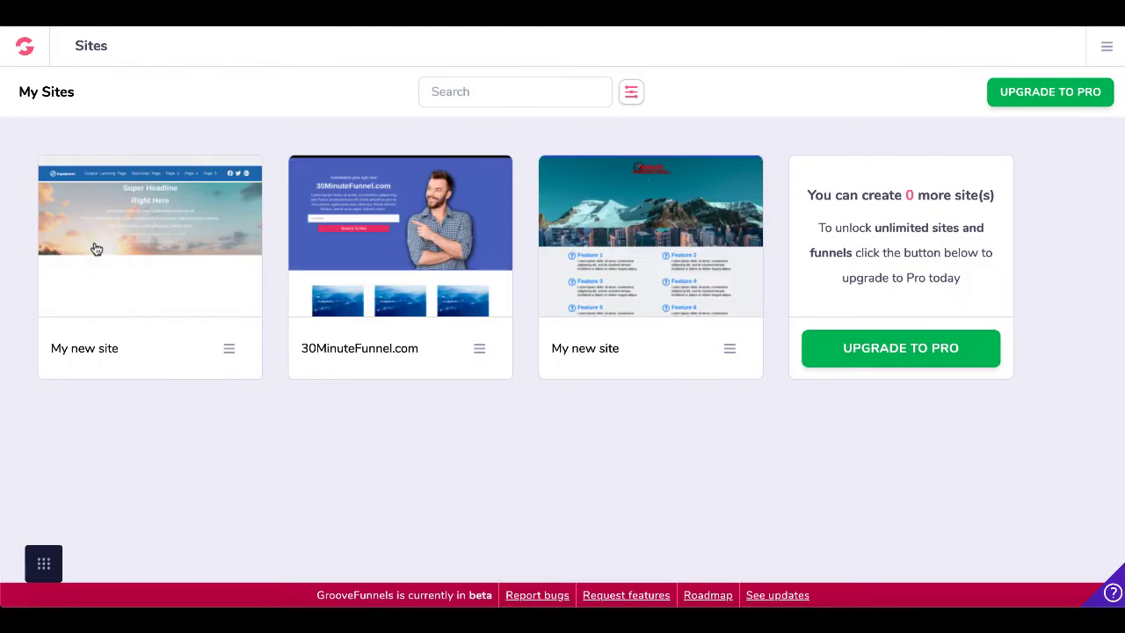
{"action": "mouse_move", "coordinate": [134, 247]}
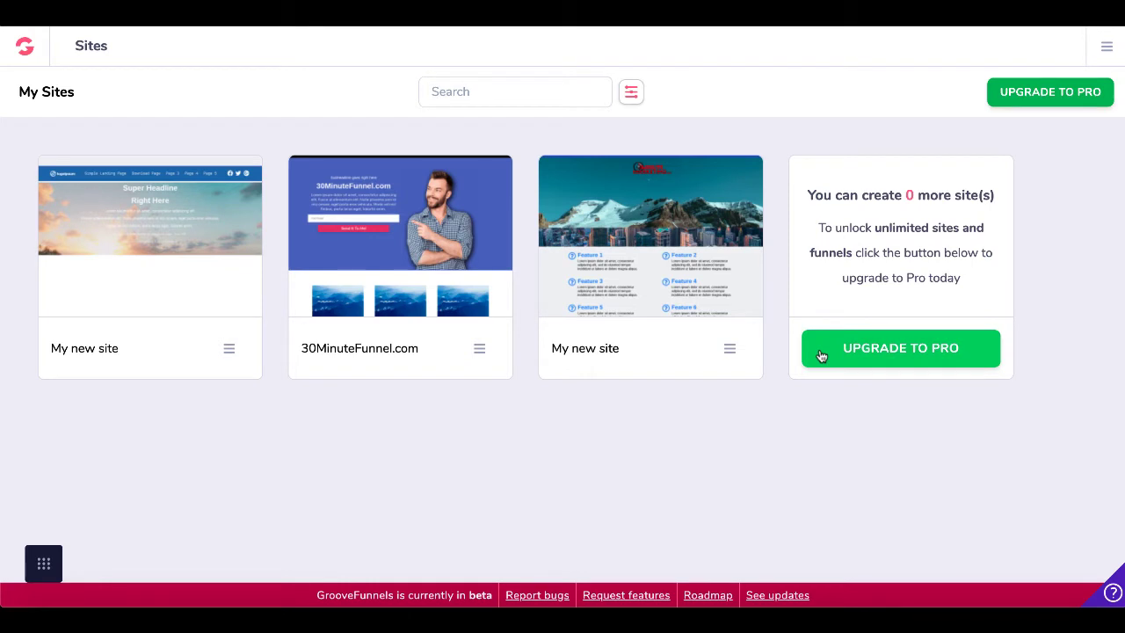
{"action": "mouse_move", "coordinate": [196, 258]}
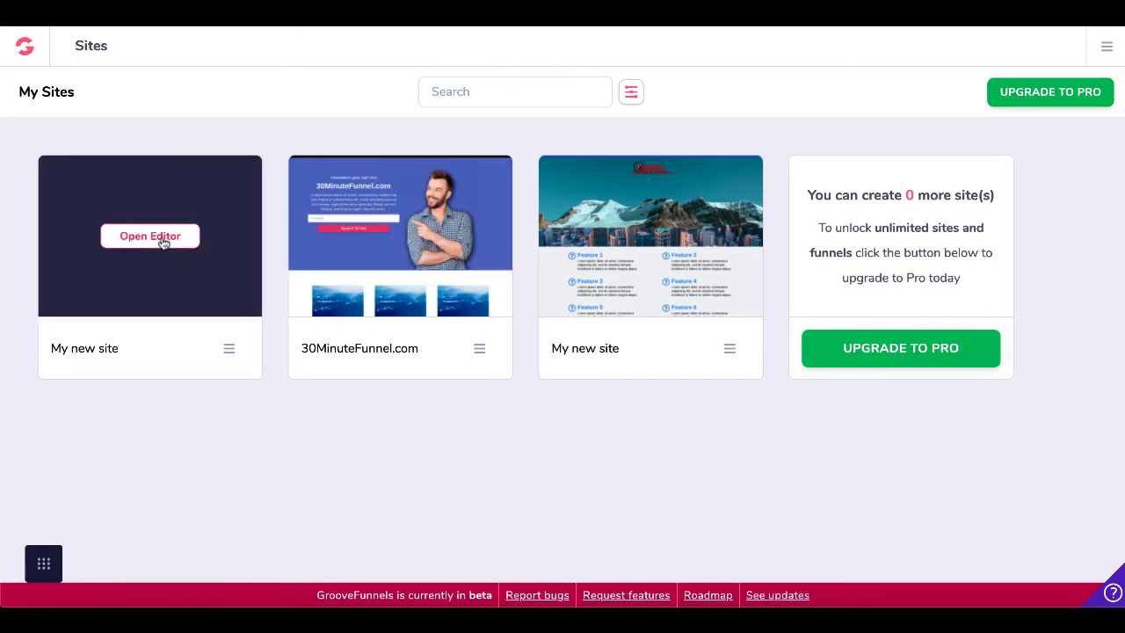
{"action": "left_click", "coordinate": [163, 244]}
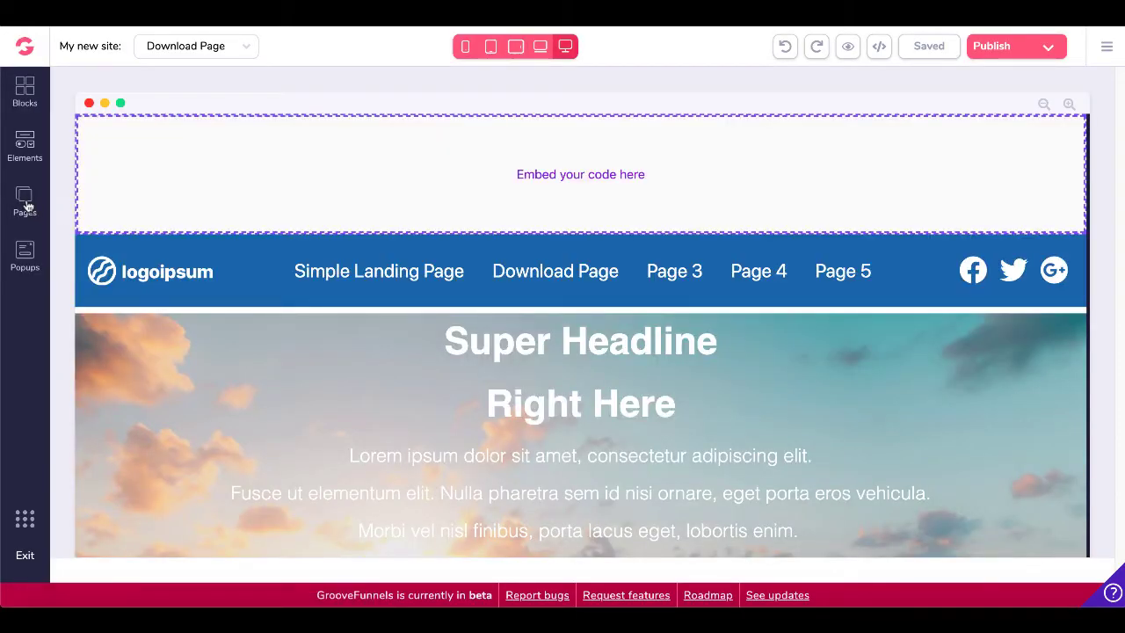
- Open the site's Simple Landing Page and look over its headline and subscribe form
{"action": "left_click", "coordinate": [26, 203]}
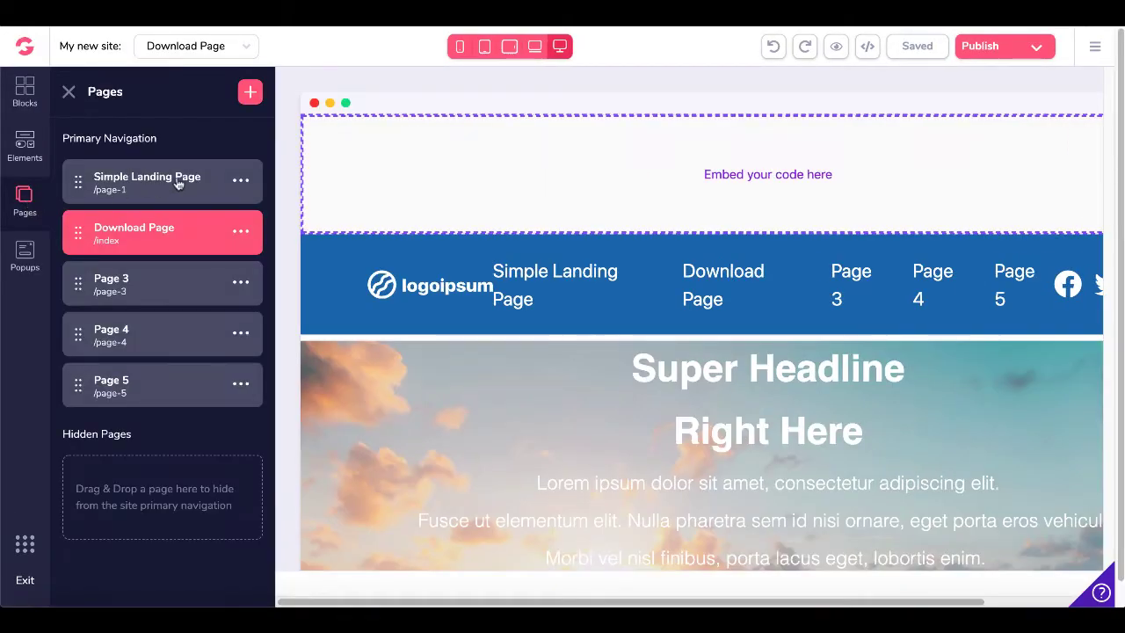
{"action": "left_click", "coordinate": [178, 195]}
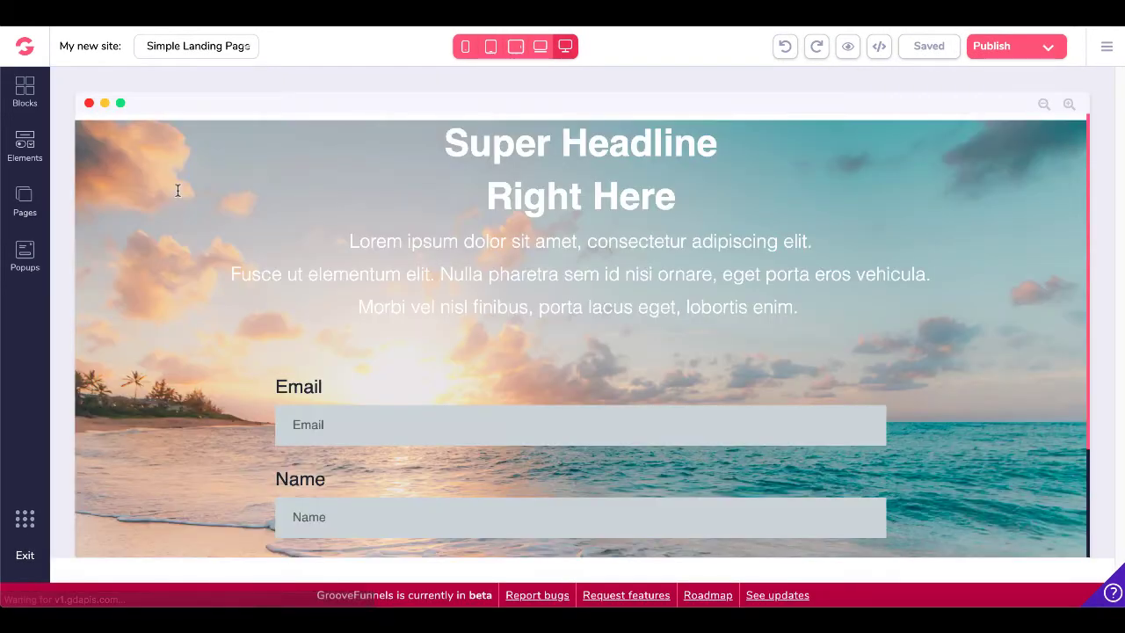
{"action": "scroll", "coordinate": [935, 308], "scroll_direction": "down", "scroll_amount": 2}
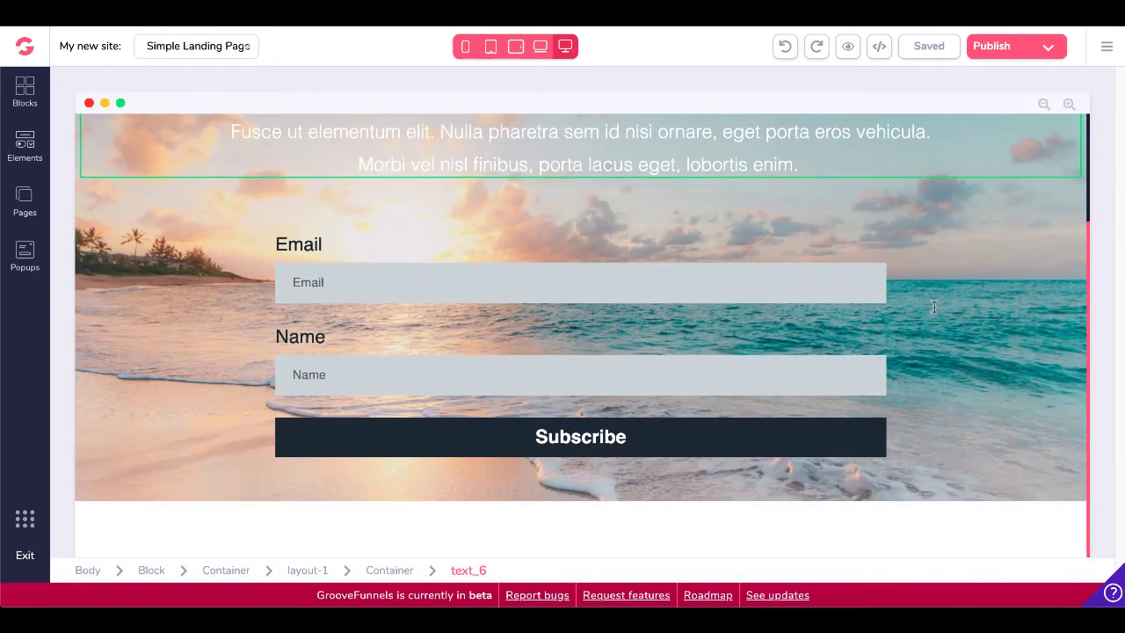
{"action": "scroll", "coordinate": [936, 309], "scroll_direction": "up", "scroll_amount": 2}
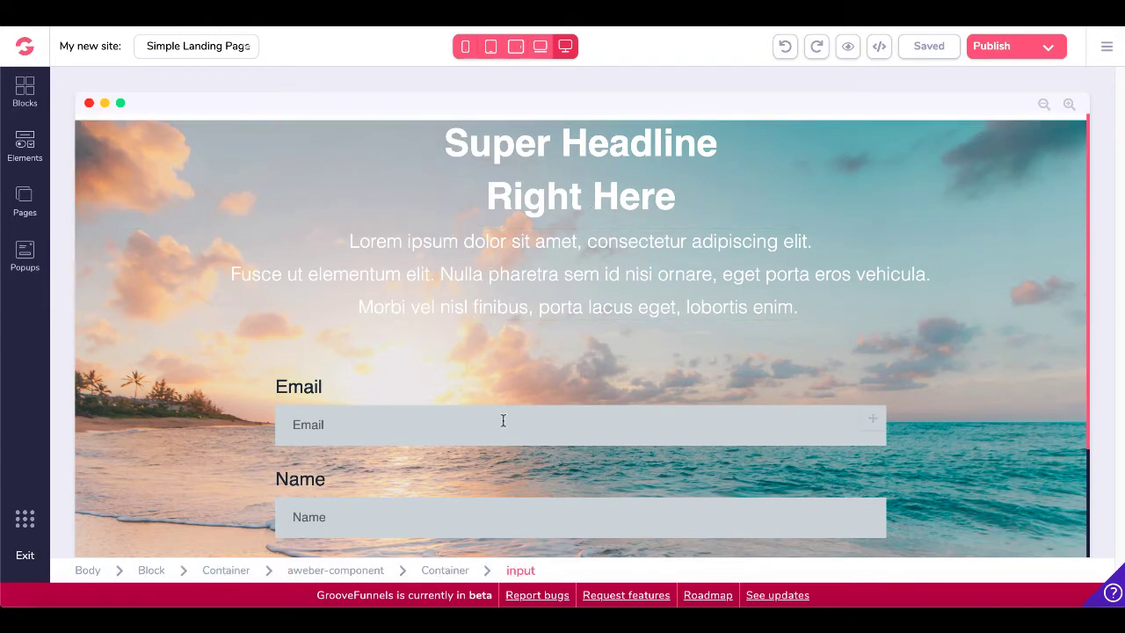
{"action": "scroll", "coordinate": [450, 420], "scroll_direction": "down", "scroll_amount": 2}
{"action": "scroll", "coordinate": [449, 420], "scroll_direction": "up", "scroll_amount": 2}
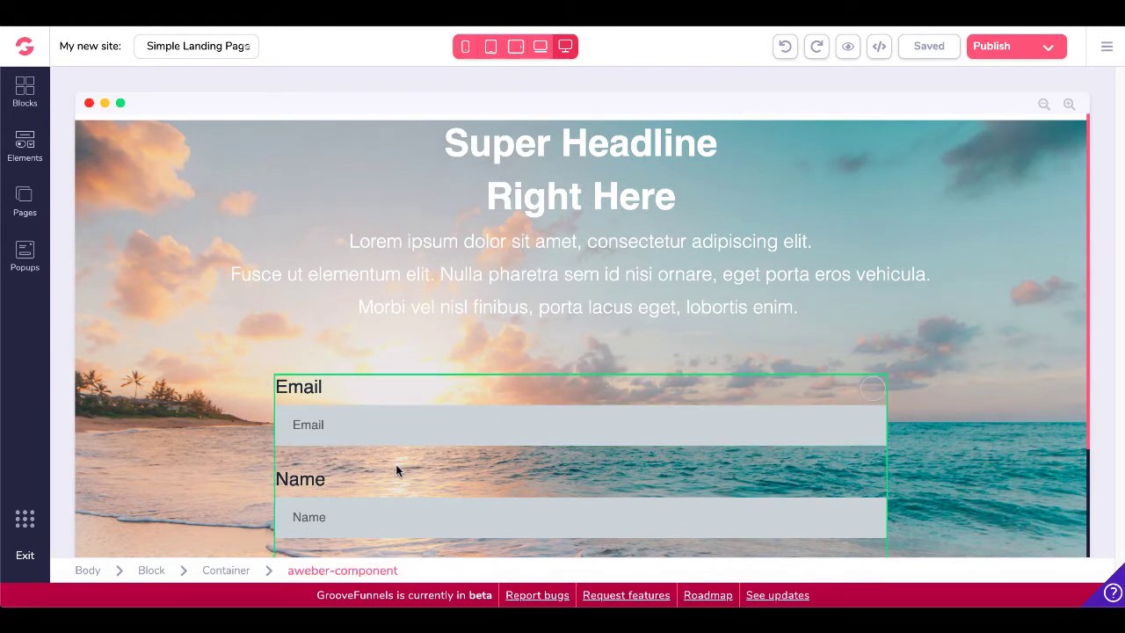
- Add an empty container between the intro text and the Email field, and place a Code Embed element inside it
{"action": "left_click", "coordinate": [25, 145]}
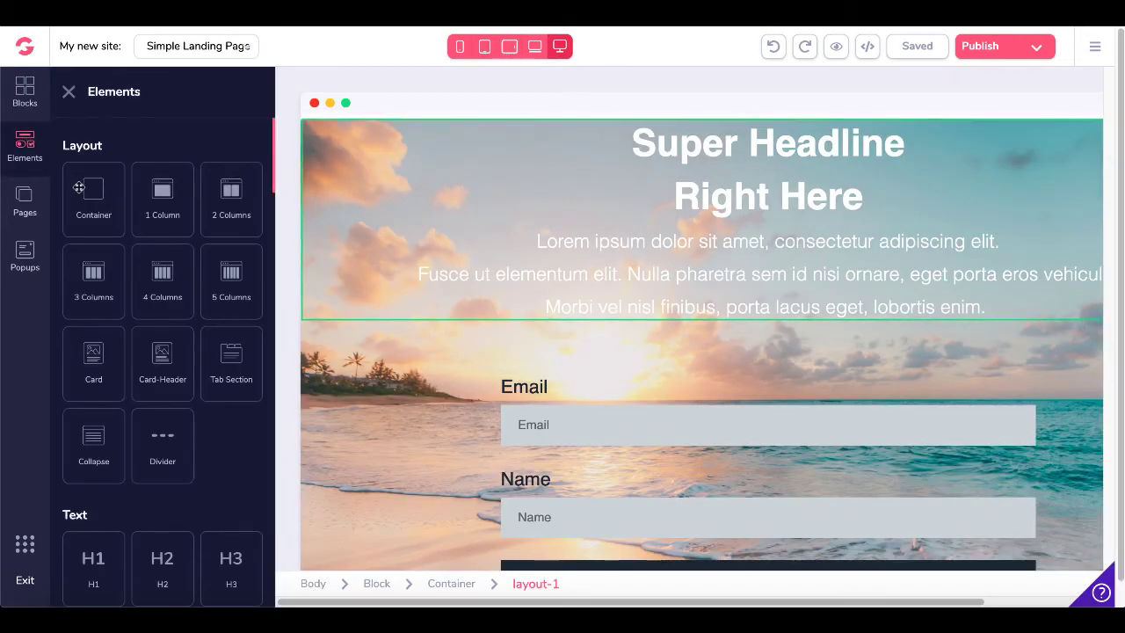
{"action": "left_click_drag", "start_coordinate": [78, 187], "coordinate": [566, 381]}
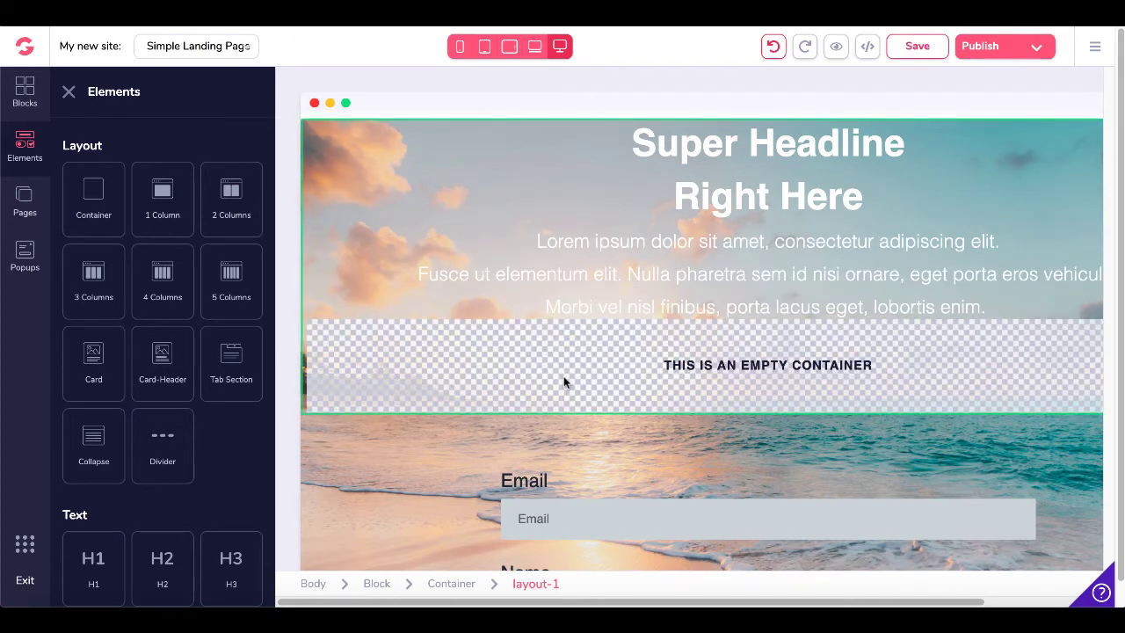
{"action": "scroll", "coordinate": [183, 414], "scroll_direction": "down", "scroll_amount": 5}
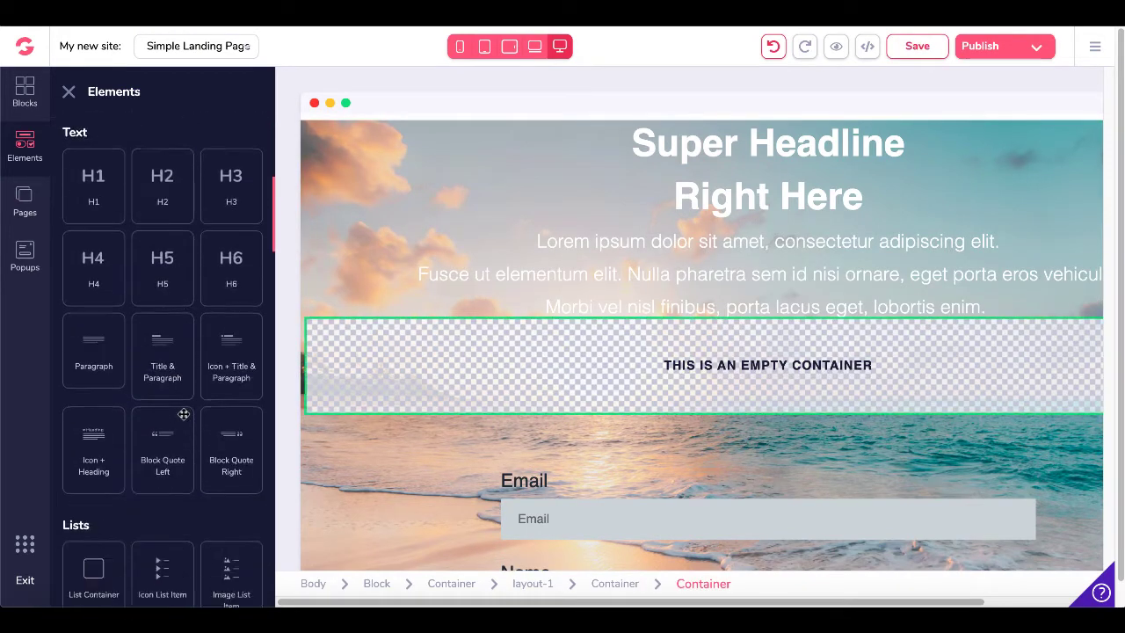
{"action": "scroll", "coordinate": [183, 414], "scroll_direction": "down", "scroll_amount": 6}
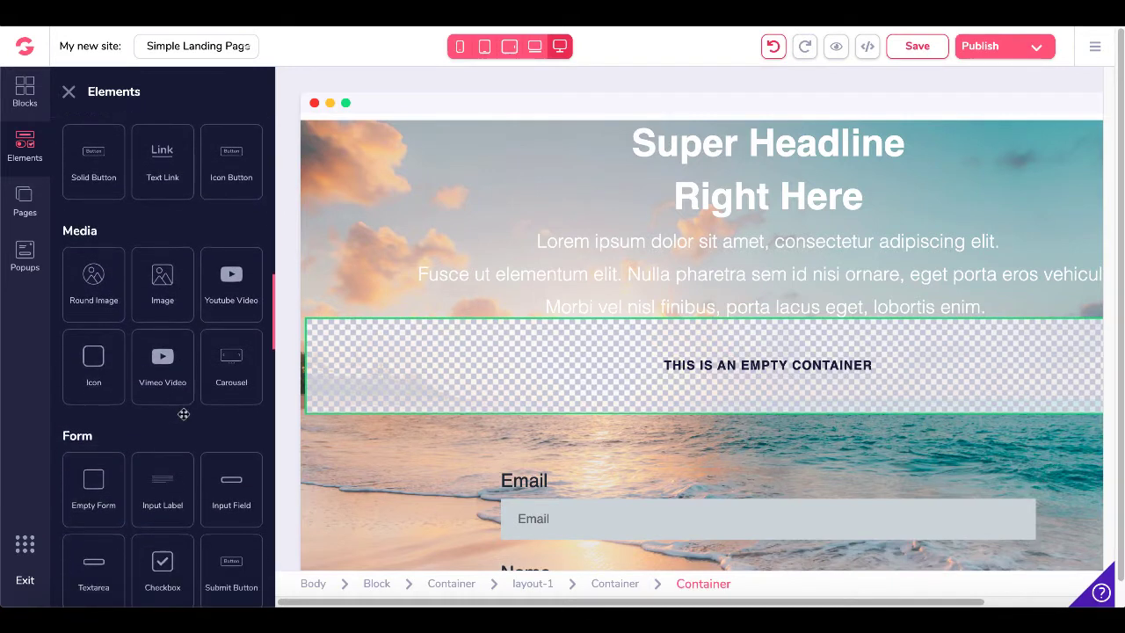
{"action": "scroll", "coordinate": [183, 414], "scroll_direction": "down", "scroll_amount": 5}
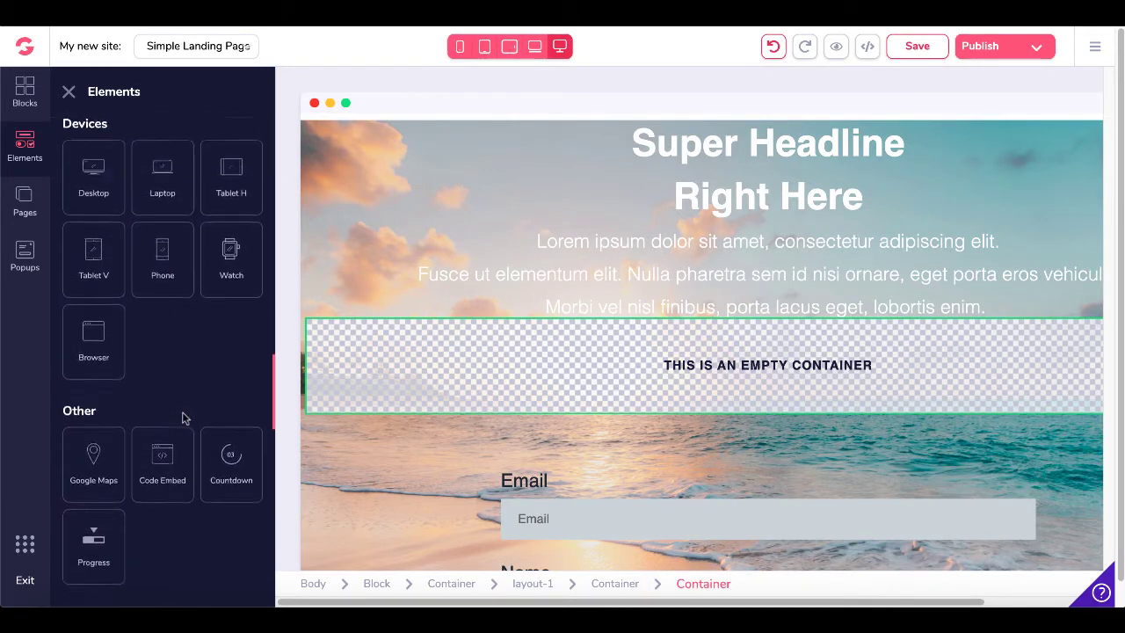
{"action": "left_click_drag", "start_coordinate": [157, 414], "coordinate": [455, 378]}
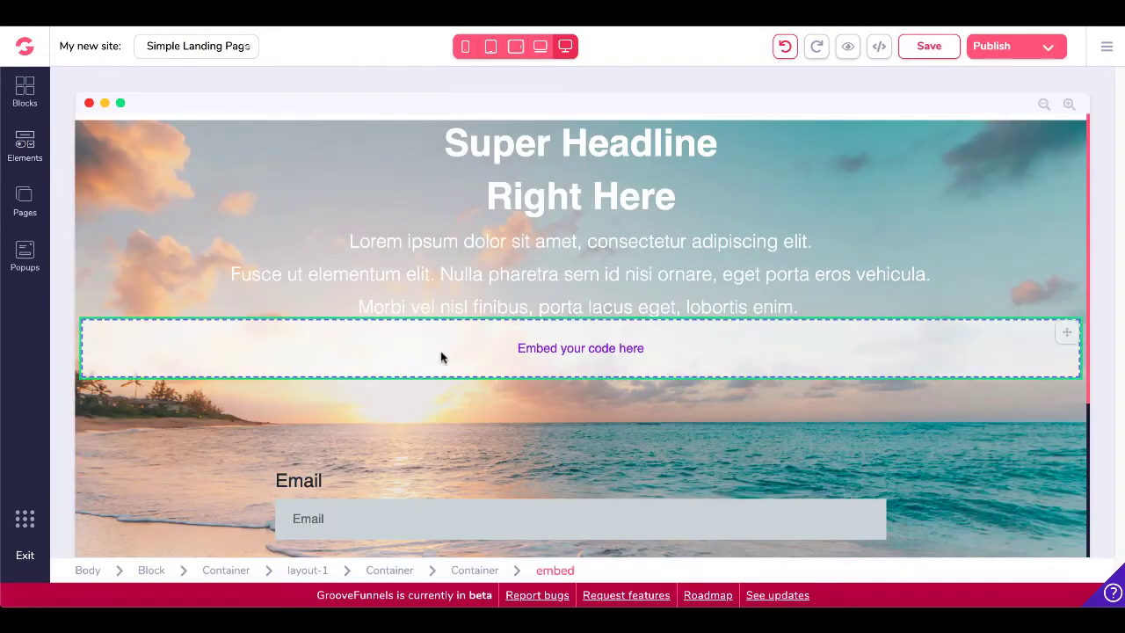
- Paste the copied video embed code into the Code Embed element's source, save it, and close the element settings
{"action": "left_click", "coordinate": [545, 352]}
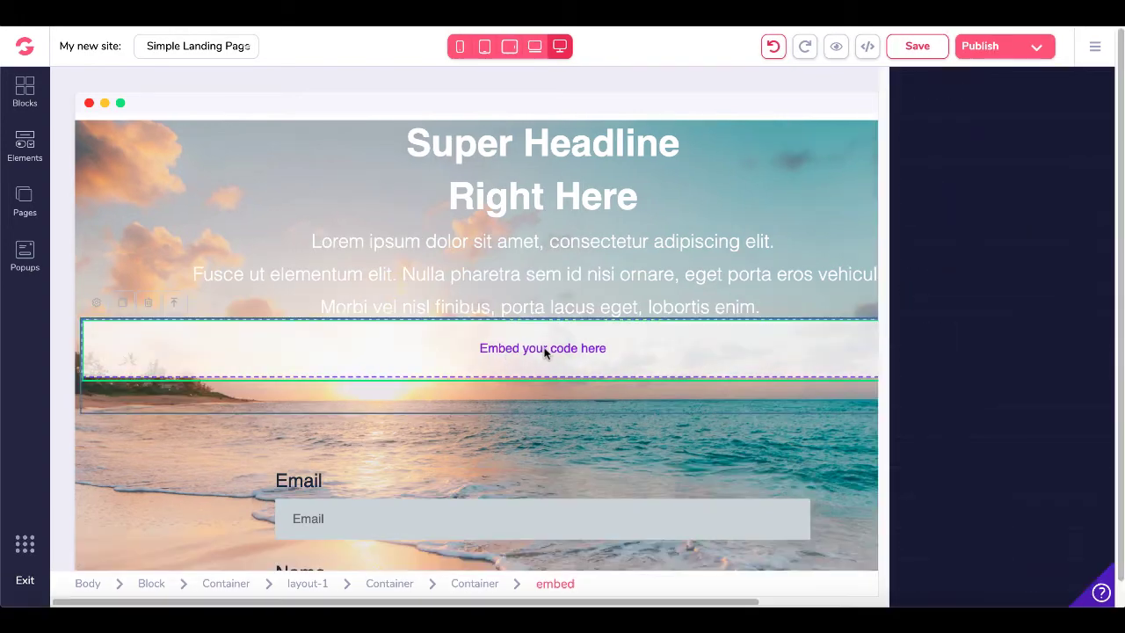
{"action": "left_click", "coordinate": [96, 303]}
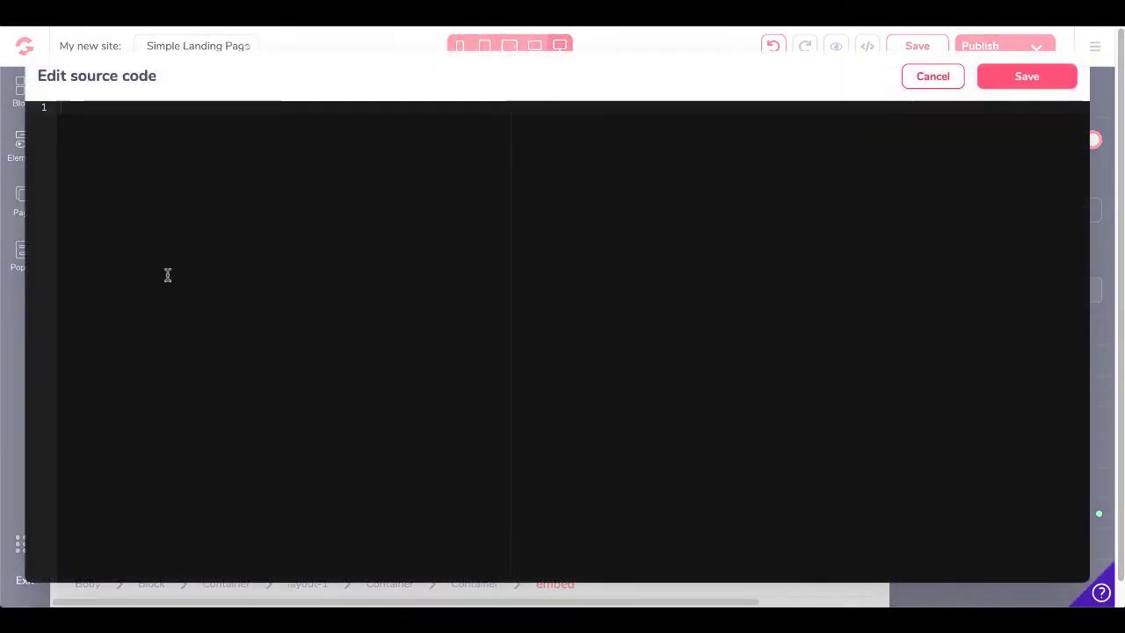
{"action": "right_click", "coordinate": [167, 275]}
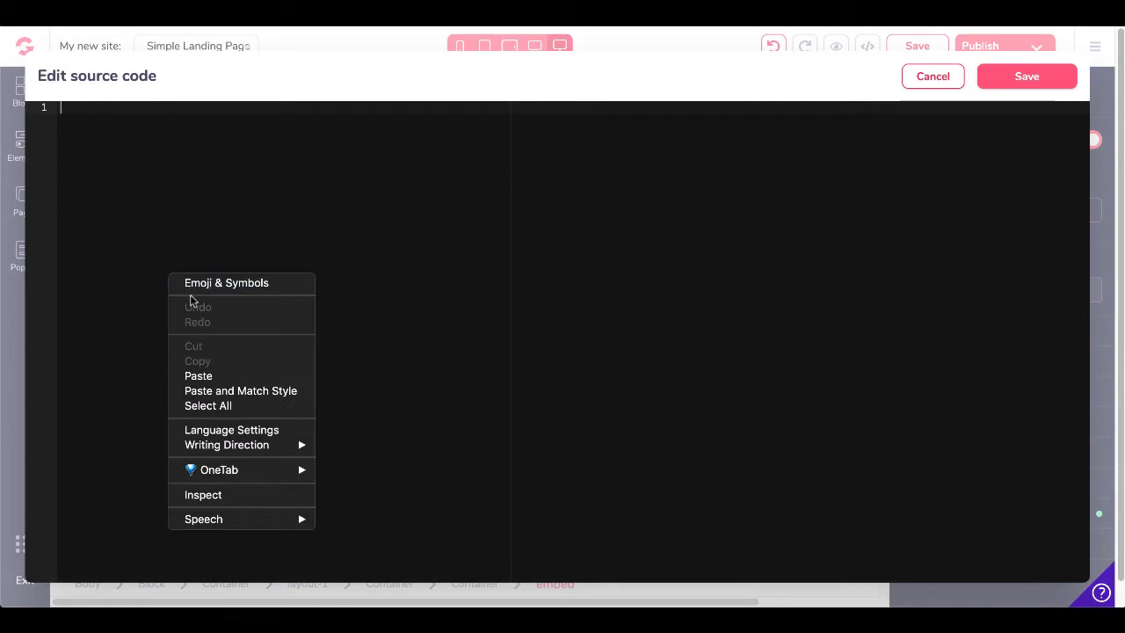
{"action": "left_click", "coordinate": [194, 374]}
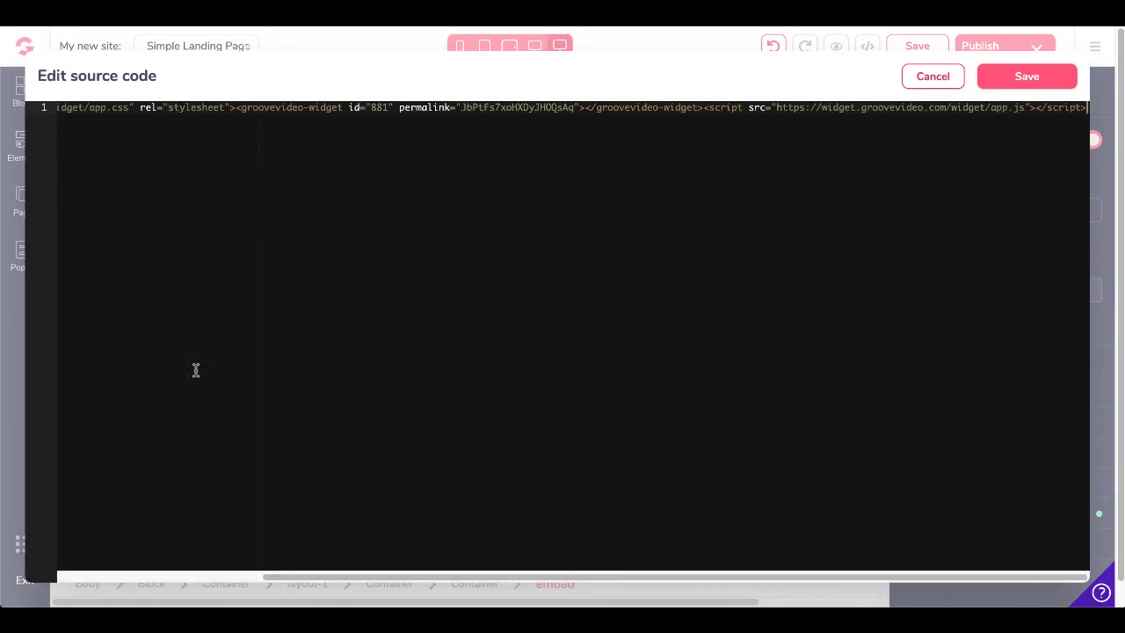
{"action": "left_click", "coordinate": [1019, 79]}
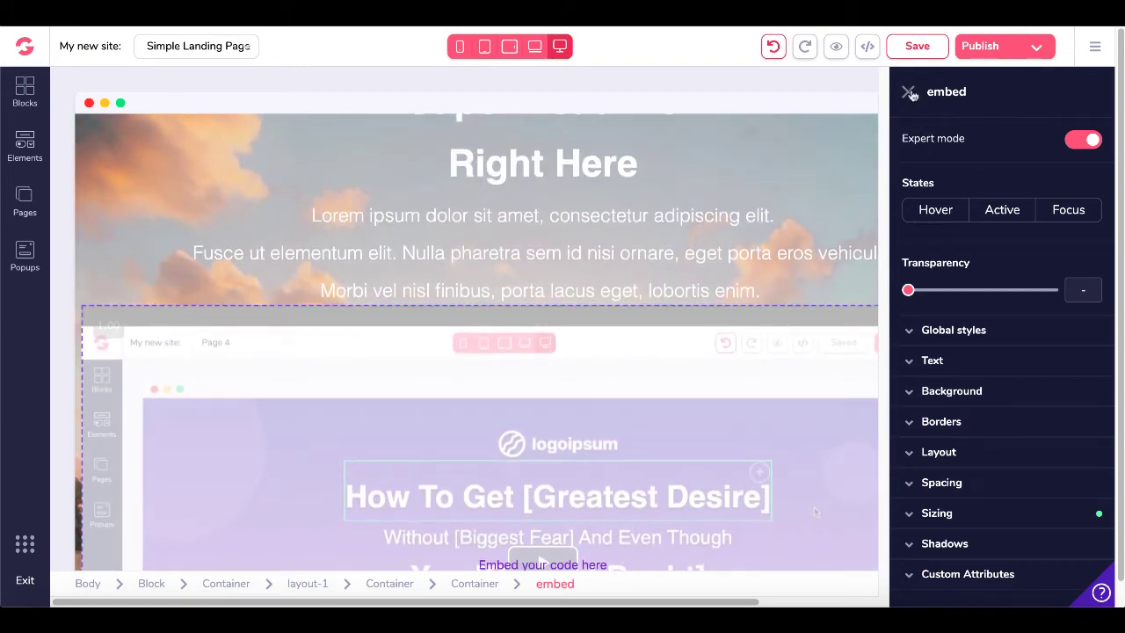
{"action": "left_click", "coordinate": [910, 94]}
- Look over the embedded video on the page and set its width to 60% relative to parent
{"action": "scroll", "coordinate": [849, 287], "scroll_direction": "down", "scroll_amount": 5}
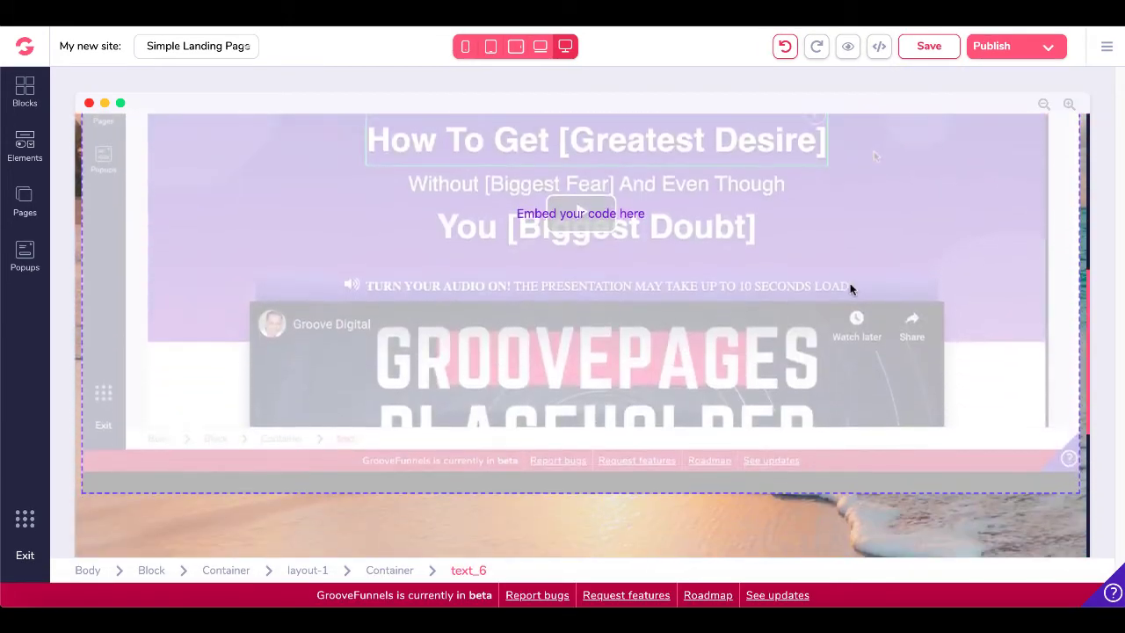
{"action": "scroll", "coordinate": [849, 286], "scroll_direction": "up", "scroll_amount": 3}
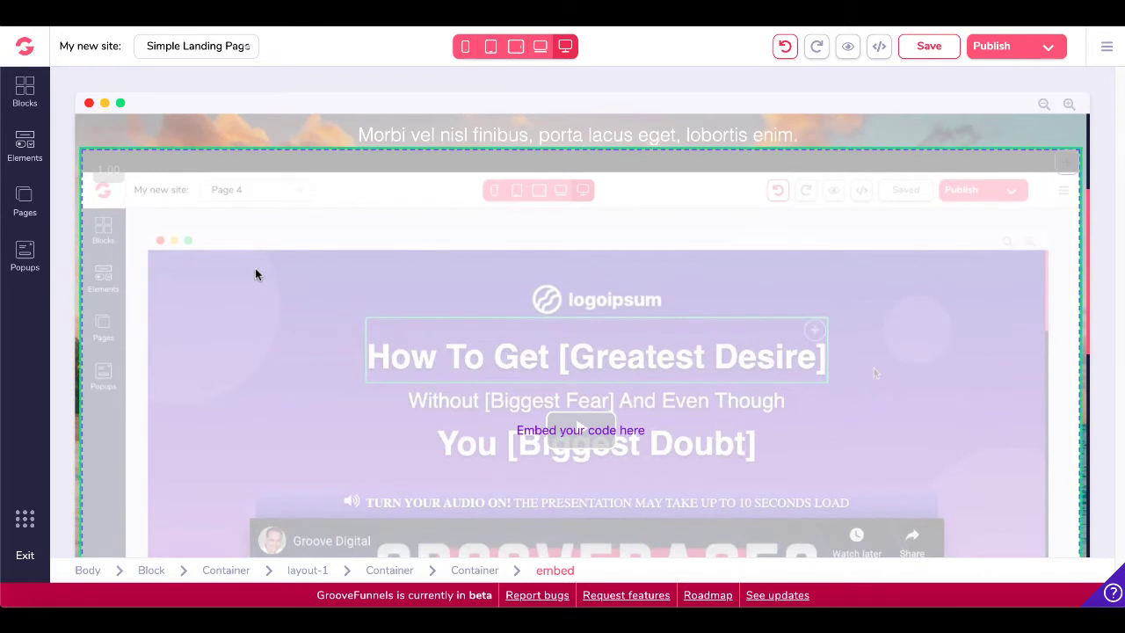
{"action": "left_click", "coordinate": [255, 269]}
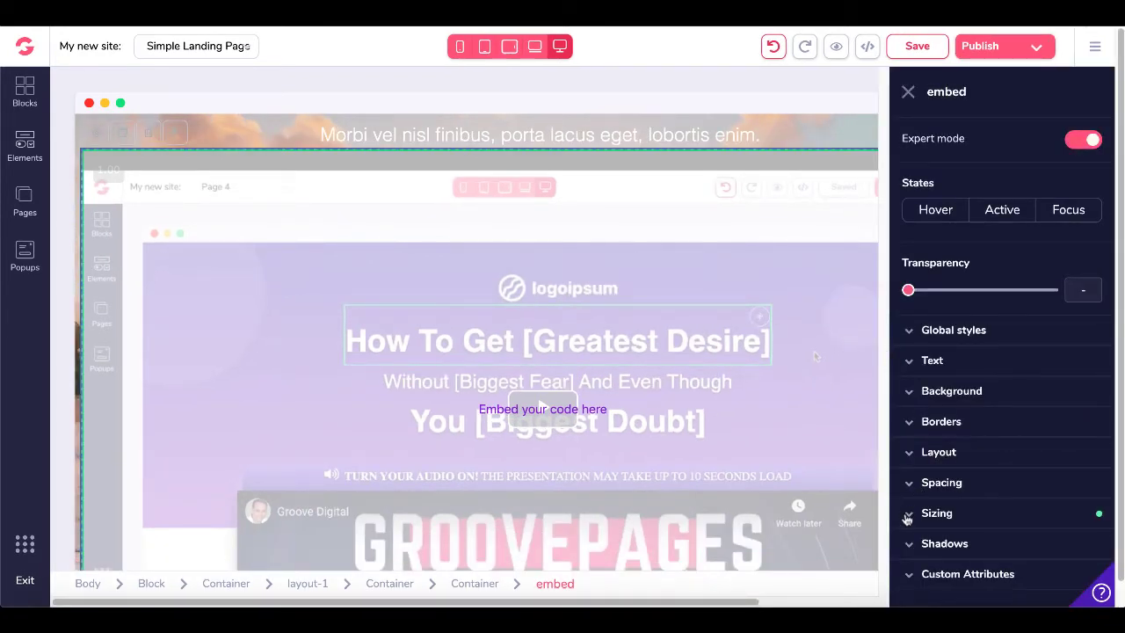
{"action": "left_click", "coordinate": [908, 517]}
{"action": "scroll", "coordinate": [990, 520], "scroll_direction": "down", "scroll_amount": 2}
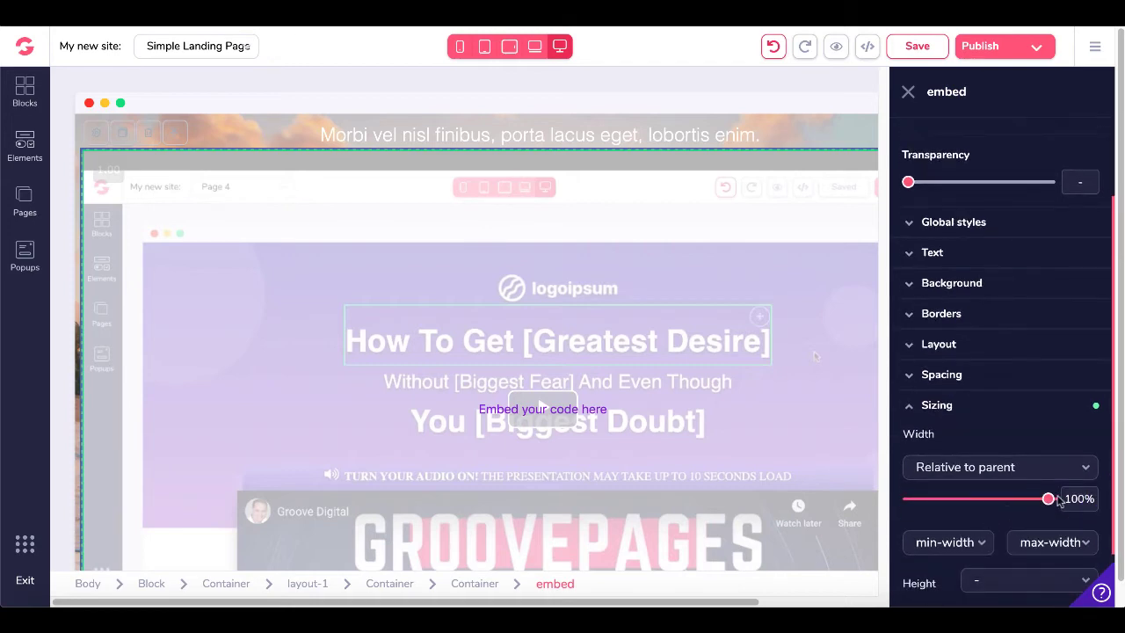
{"action": "left_click_drag", "start_coordinate": [1049, 501], "coordinate": [986, 508]}
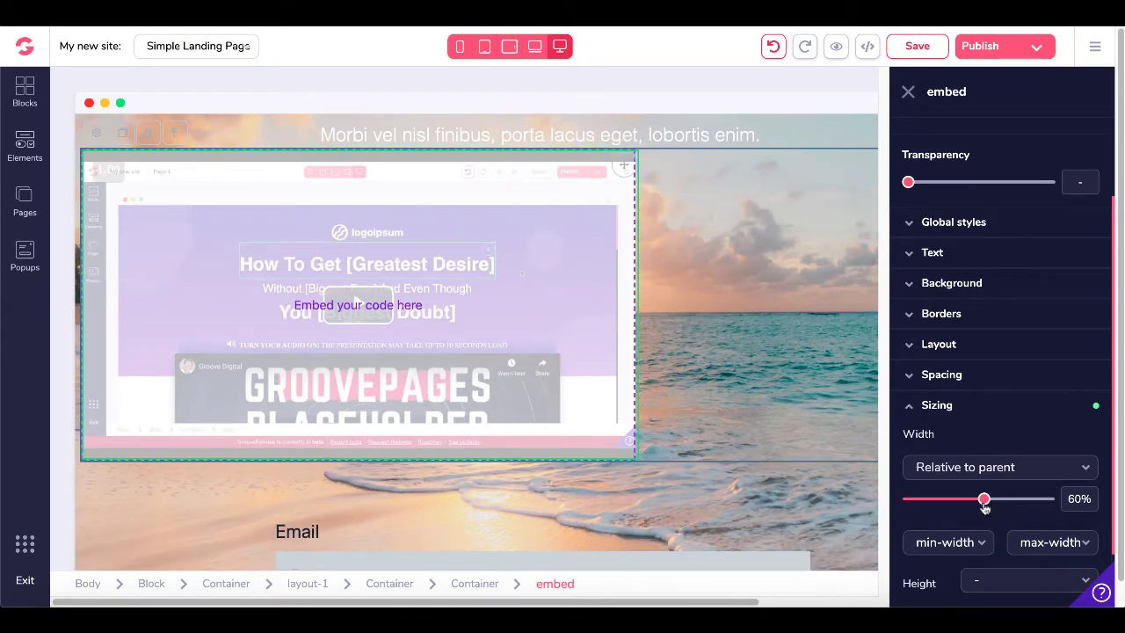
- Center the embedded video horizontally by setting its parent container's primary layout alignment to center
{"action": "scroll", "coordinate": [575, 332], "scroll_direction": "up", "scroll_amount": 2}
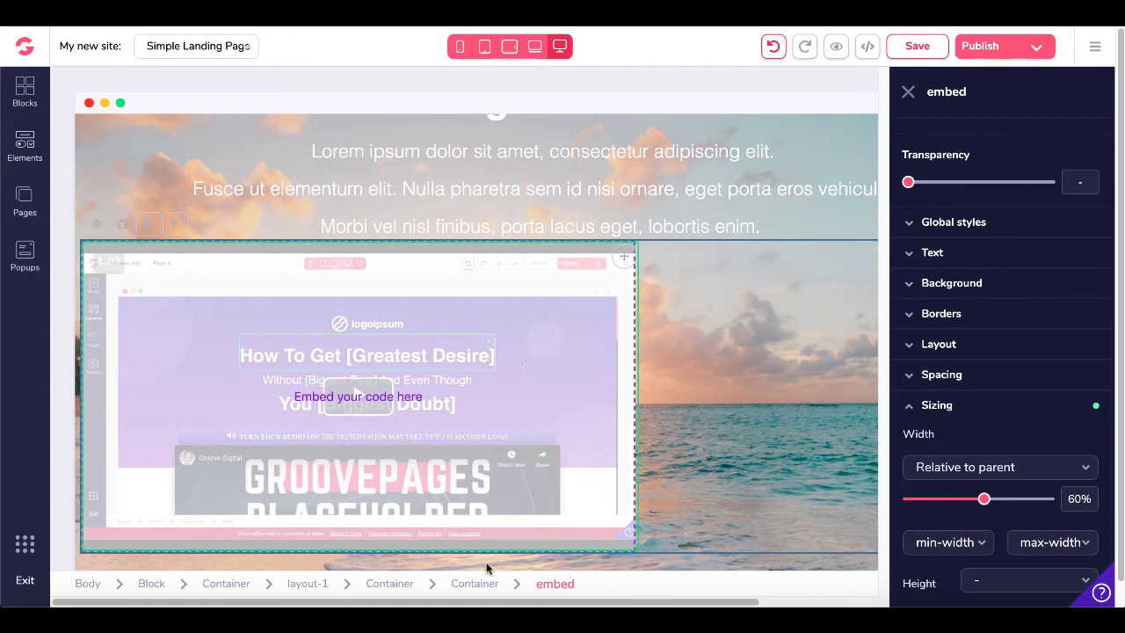
{"action": "left_click", "coordinate": [476, 584]}
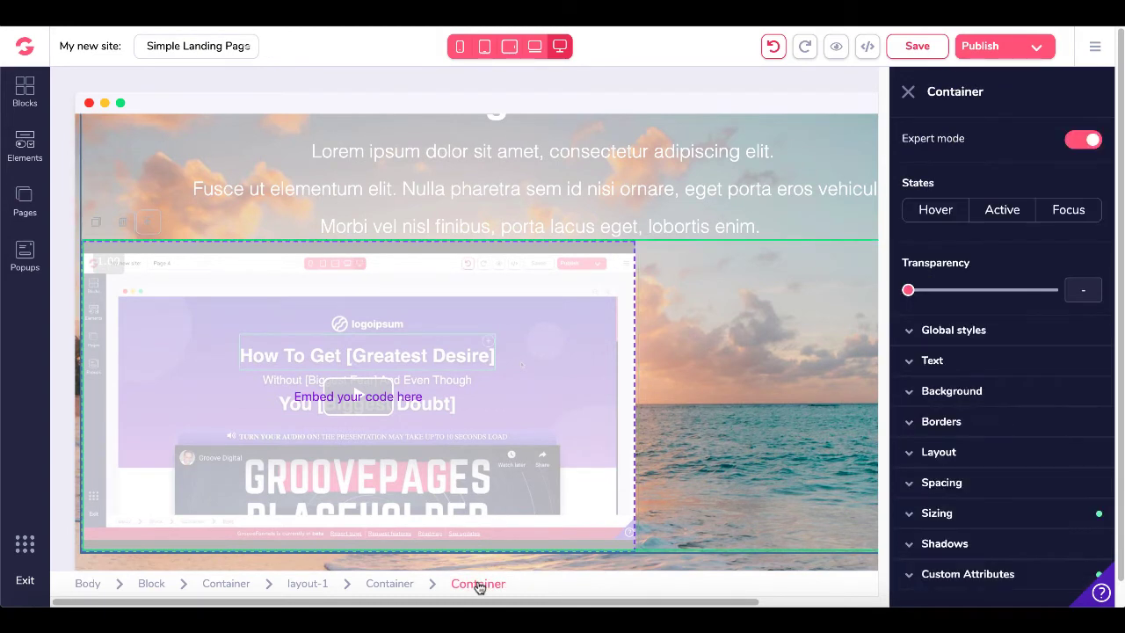
{"action": "left_click", "coordinate": [913, 452]}
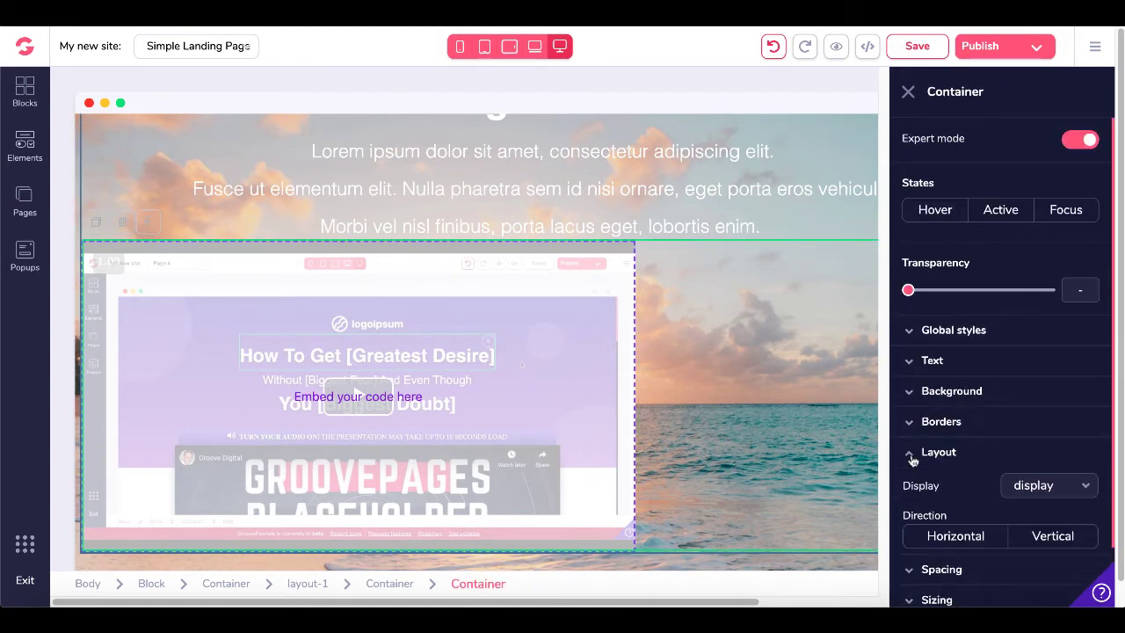
{"action": "scroll", "coordinate": [913, 459], "scroll_direction": "down", "scroll_amount": 1}
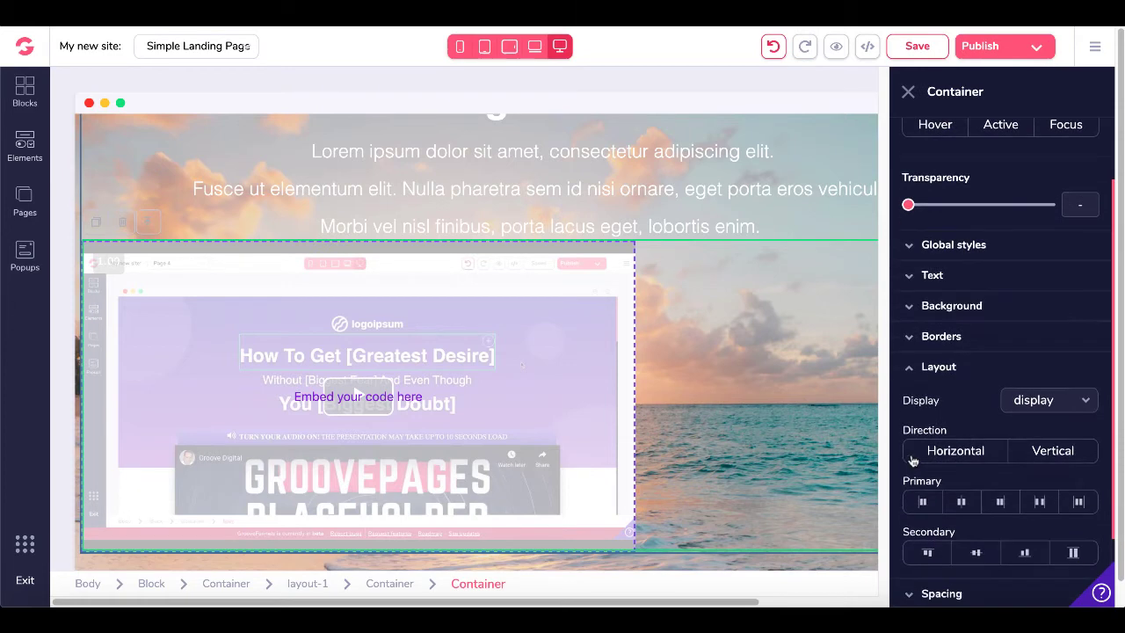
{"action": "left_click", "coordinate": [963, 502]}
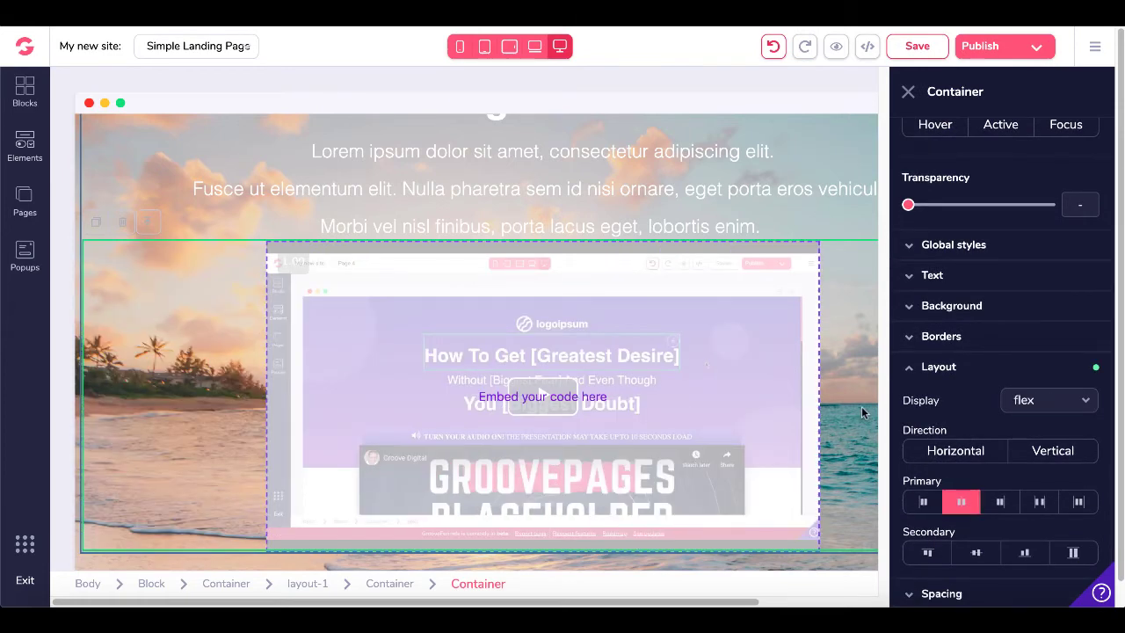
{"action": "scroll", "coordinate": [862, 406], "scroll_direction": "up", "scroll_amount": 2}
{"action": "scroll", "coordinate": [862, 413], "scroll_direction": "down", "scroll_amount": 4}
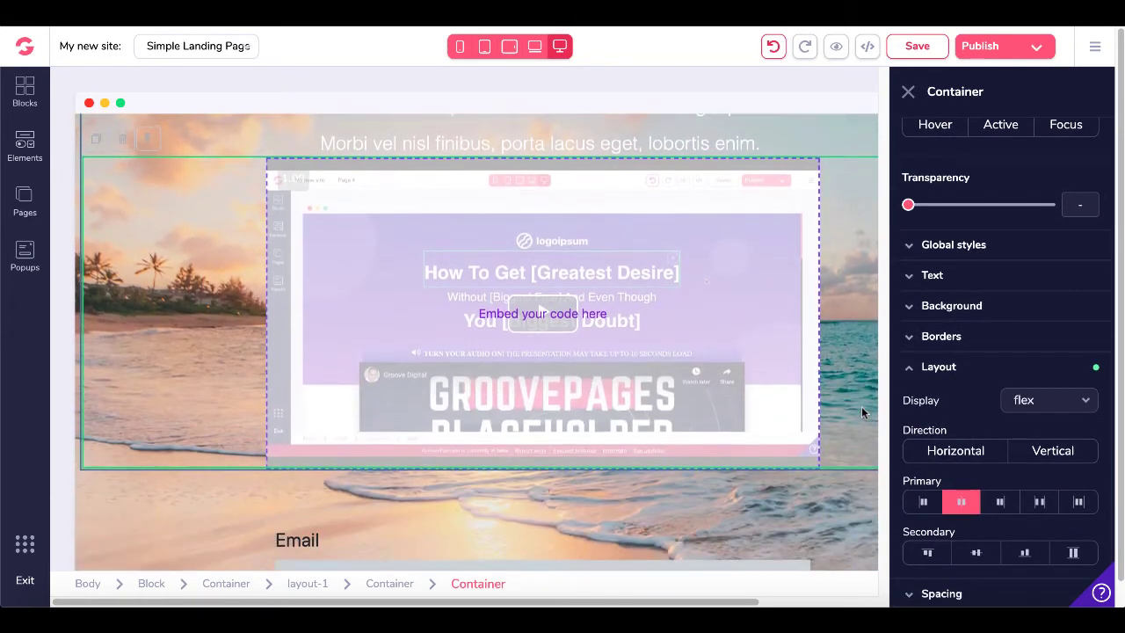
{"action": "scroll", "coordinate": [861, 409], "scroll_direction": "down", "scroll_amount": 3}
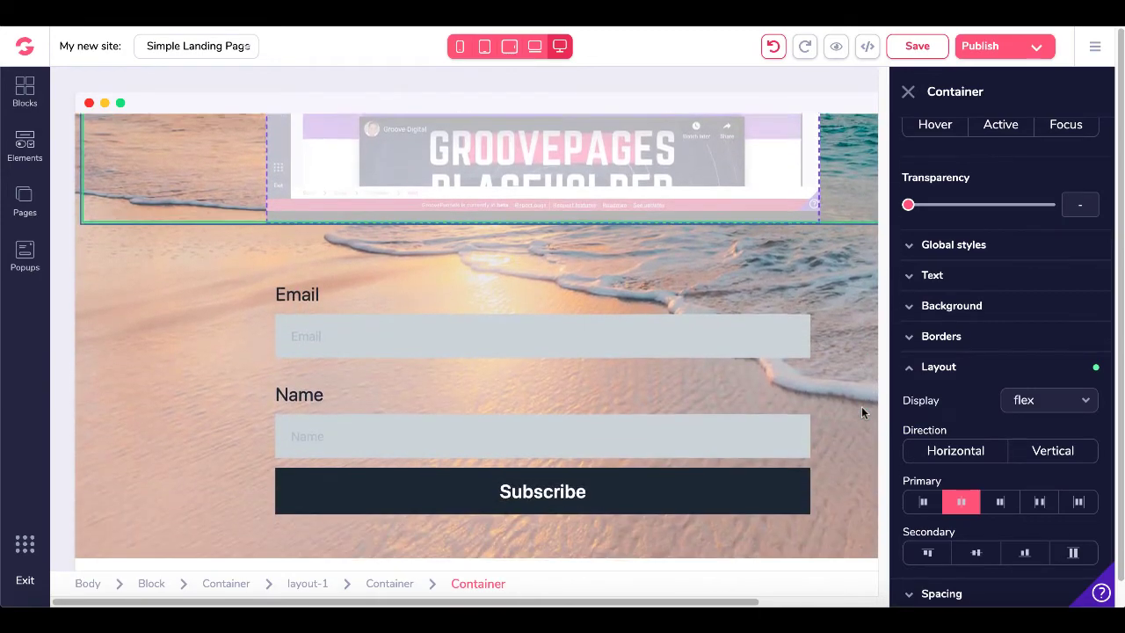
{"action": "scroll", "coordinate": [861, 408], "scroll_direction": "up", "scroll_amount": 5}
{"action": "scroll", "coordinate": [862, 406], "scroll_direction": "up", "scroll_amount": 3}
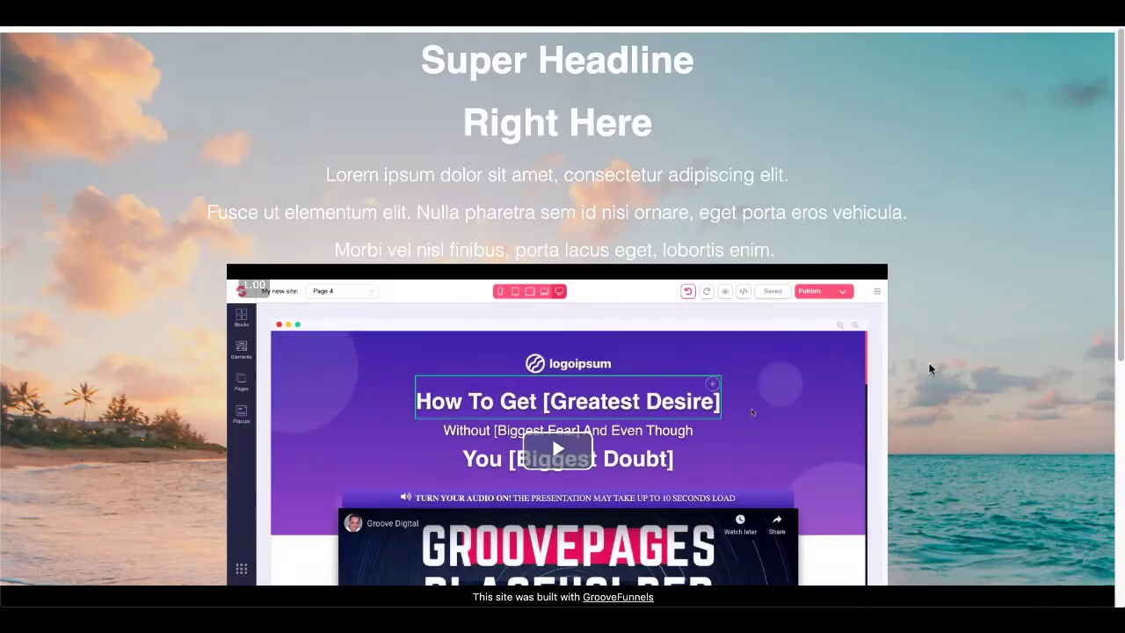
- Play the embedded video on the page preview, skip its opt-in form overlay, and pause playback
{"action": "scroll", "coordinate": [927, 371], "scroll_direction": "down", "scroll_amount": 2}
{"action": "scroll", "coordinate": [926, 371], "scroll_direction": "down", "scroll_amount": 1}
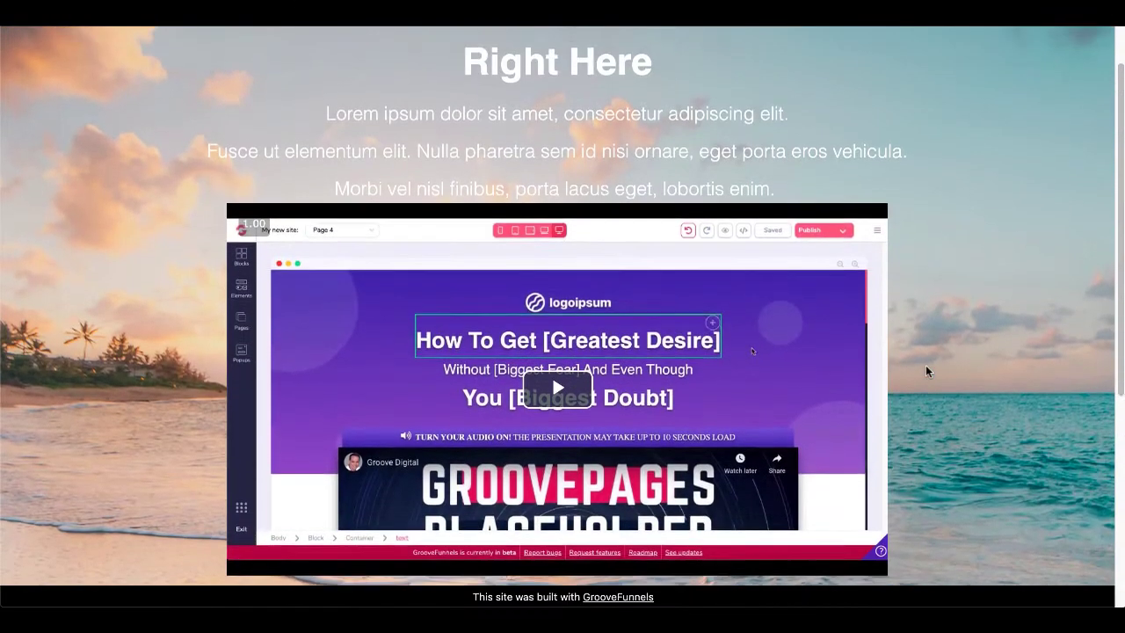
{"action": "left_click", "coordinate": [548, 387]}
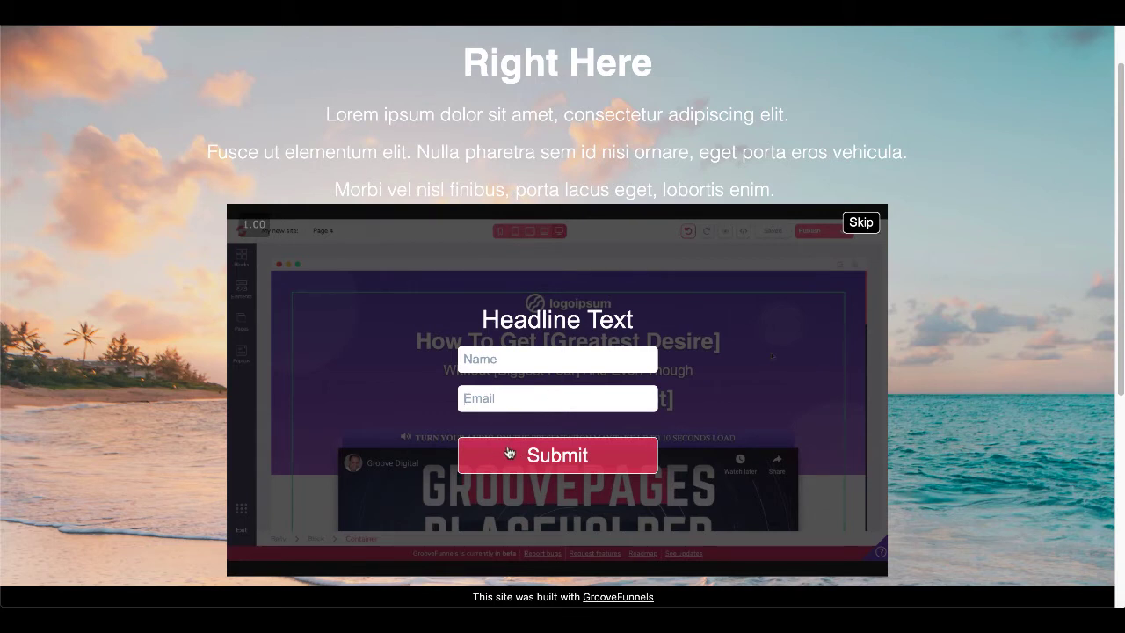
{"action": "left_click", "coordinate": [857, 225]}
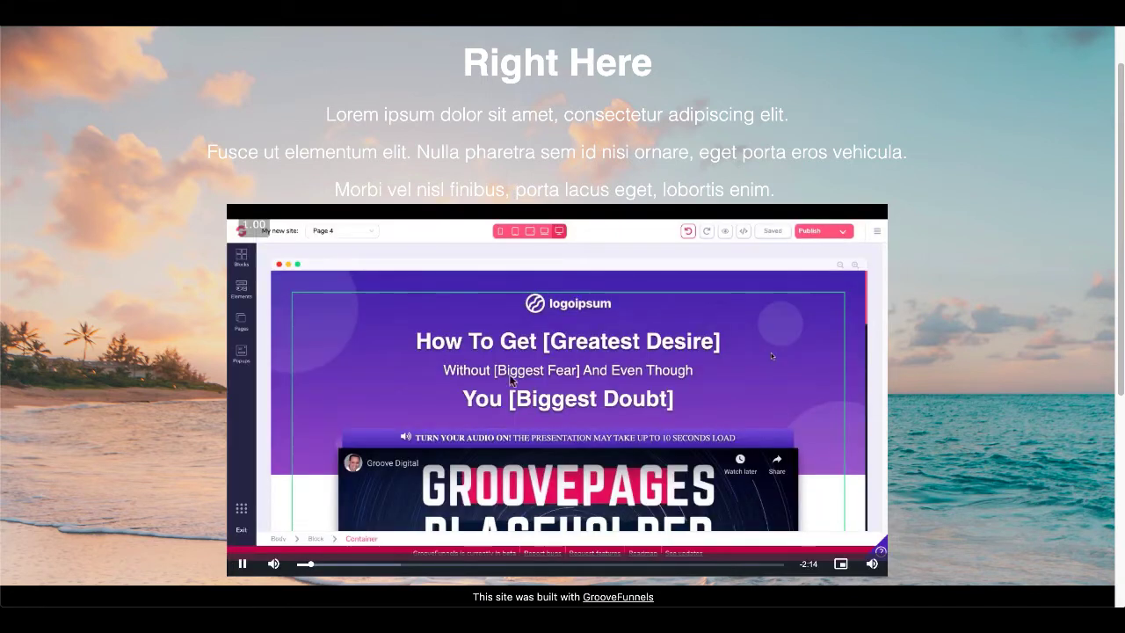
{"action": "left_click", "coordinate": [243, 567]}
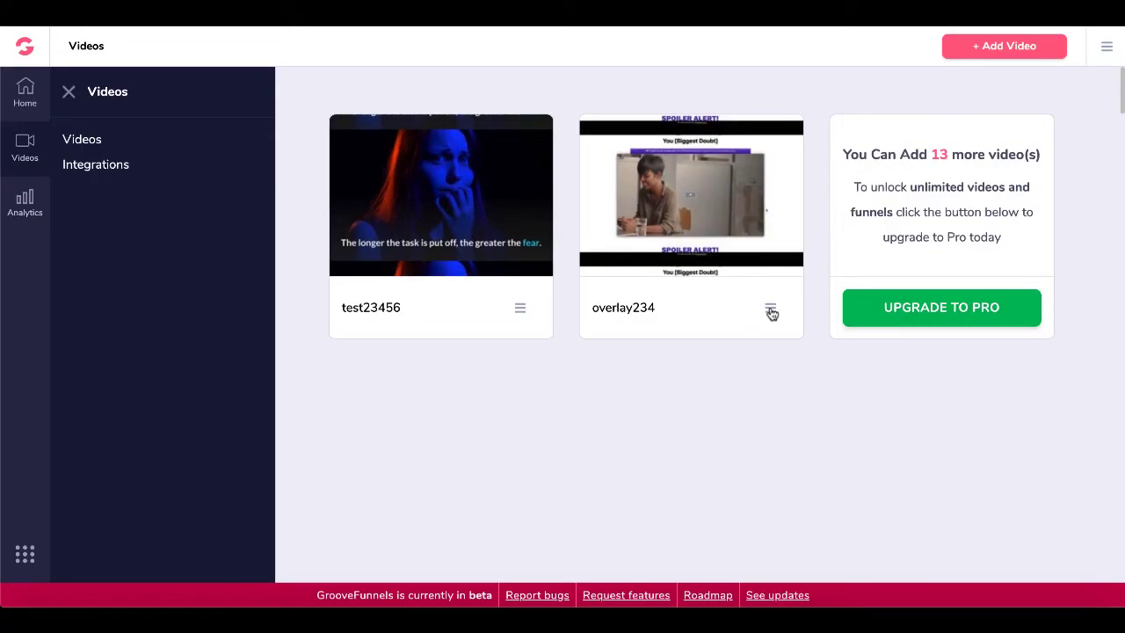
- Edit the overlay234 video in GrooveVideo and delete its Optin Form call to action
{"action": "left_click", "coordinate": [771, 309]}
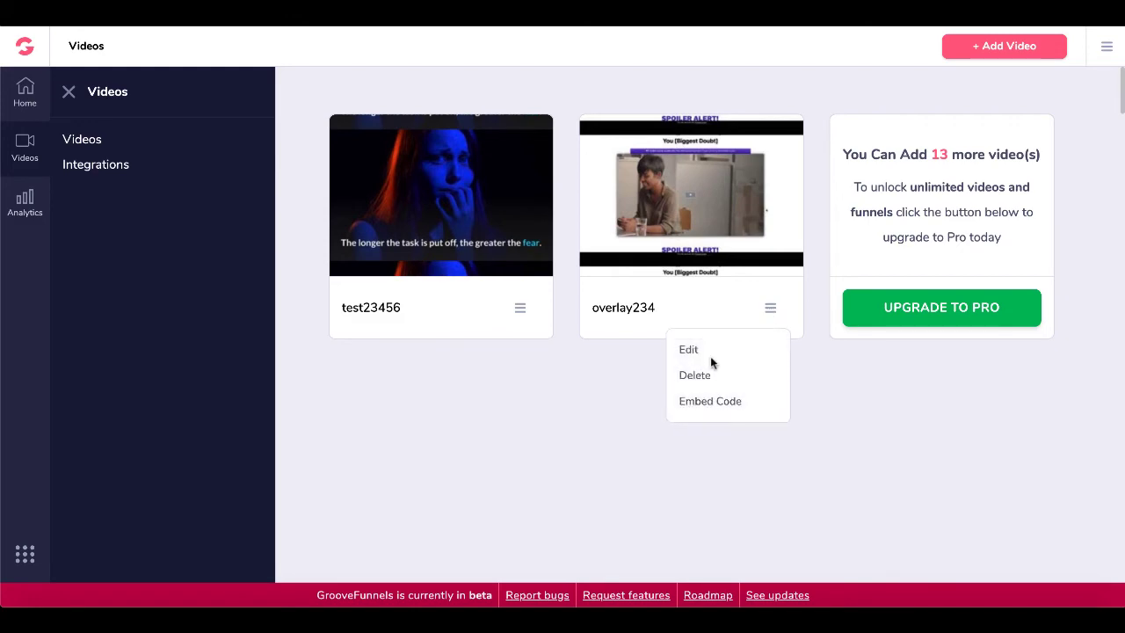
{"action": "left_click", "coordinate": [691, 351]}
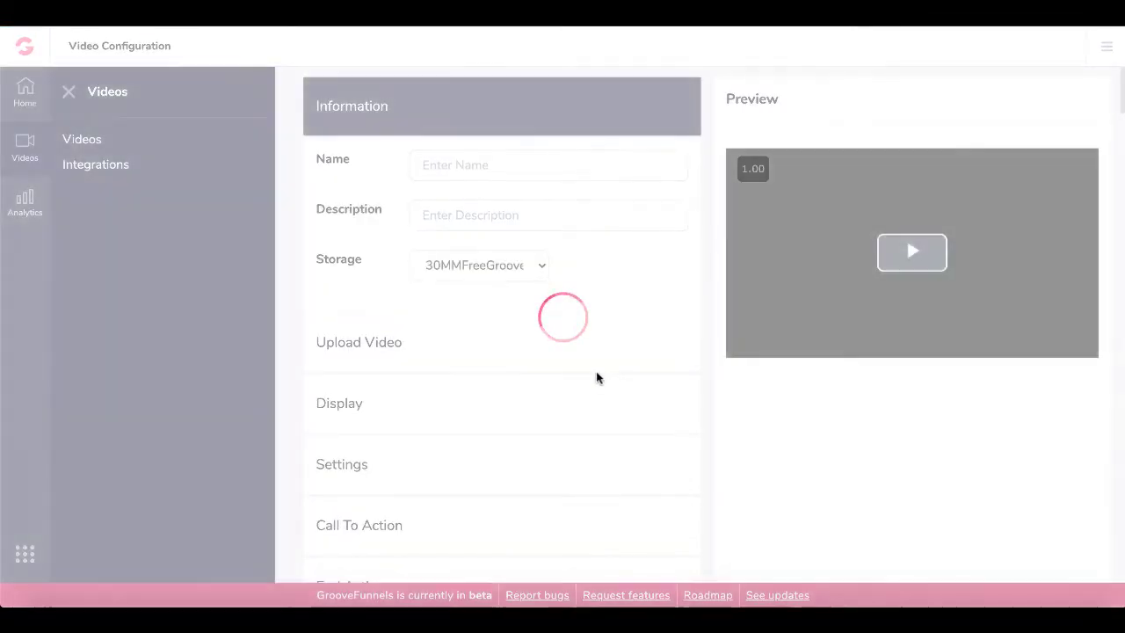
{"action": "scroll", "coordinate": [597, 378], "scroll_direction": "down", "scroll_amount": 3}
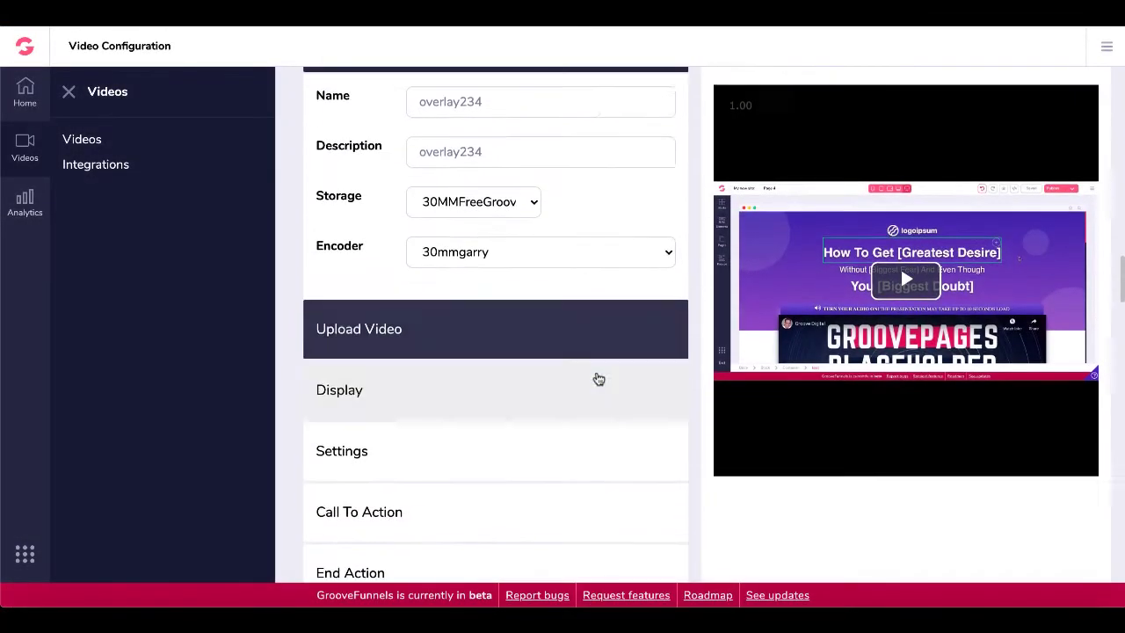
{"action": "left_click", "coordinate": [530, 419]}
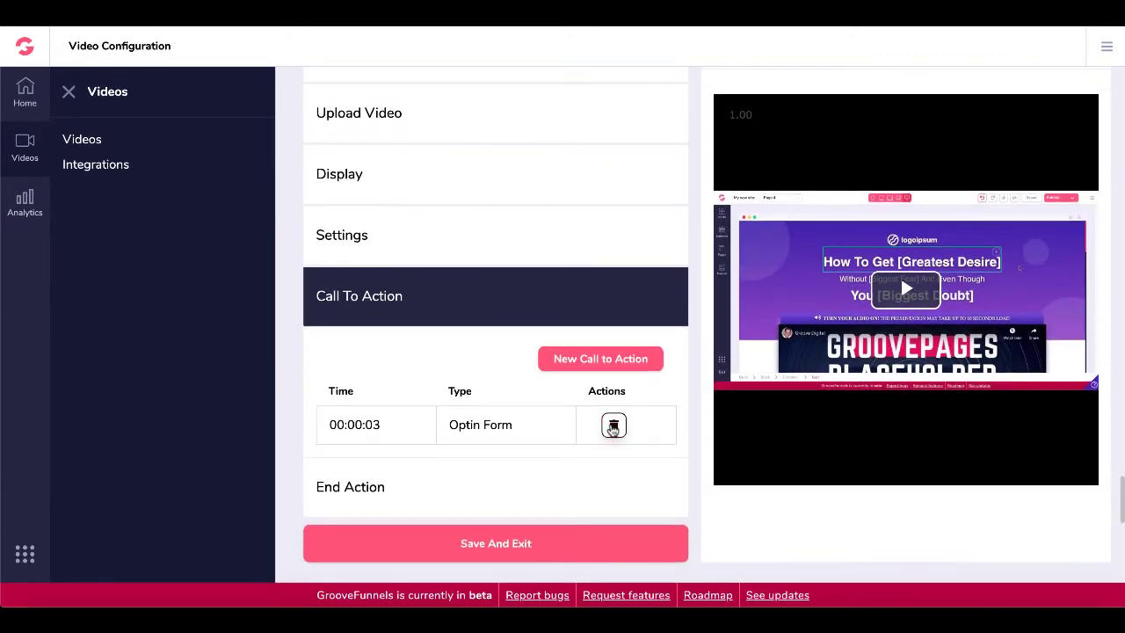
{"action": "left_click", "coordinate": [612, 427]}
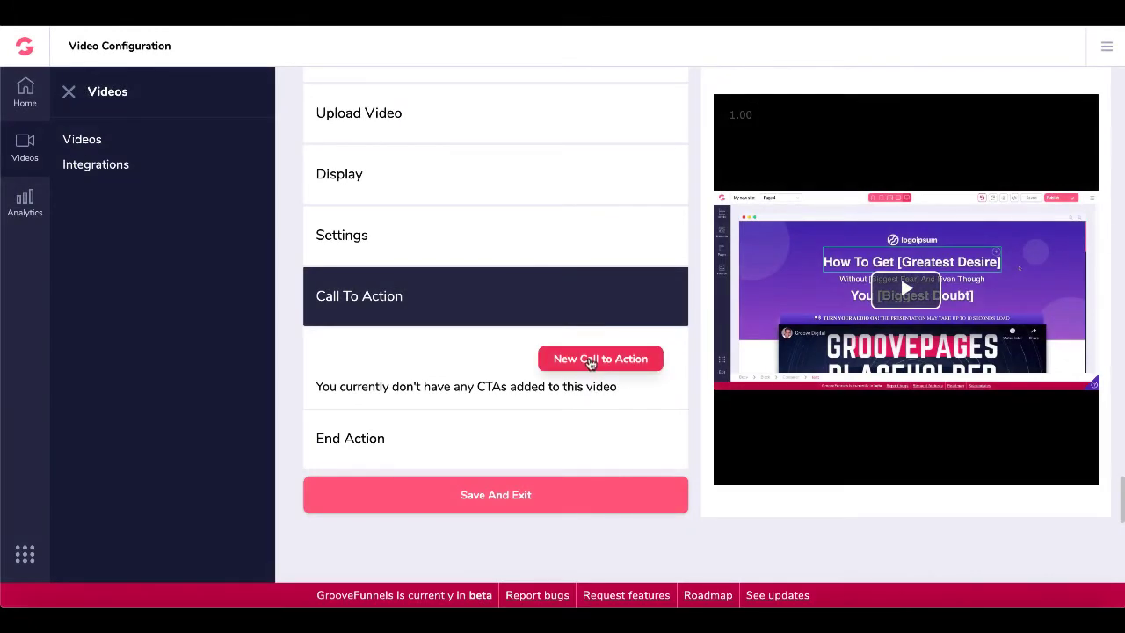
- Start a new Banner call to action for the video, displayed at 3 seconds
{"action": "left_click", "coordinate": [590, 360]}
{"action": "left_click", "coordinate": [457, 327]}
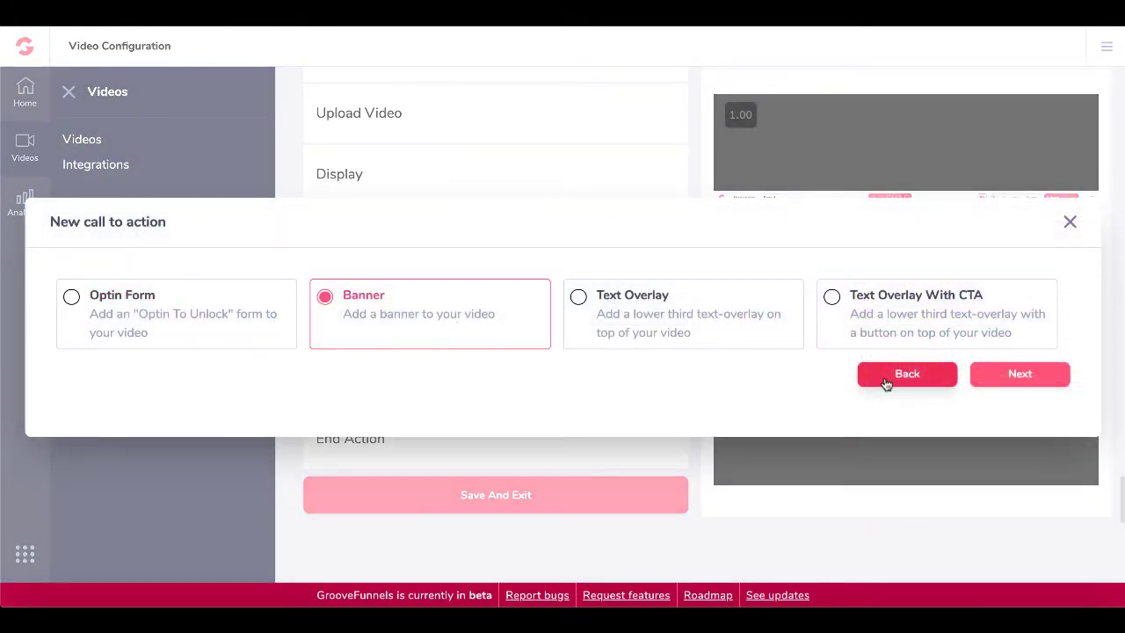
{"action": "left_click", "coordinate": [1010, 383]}
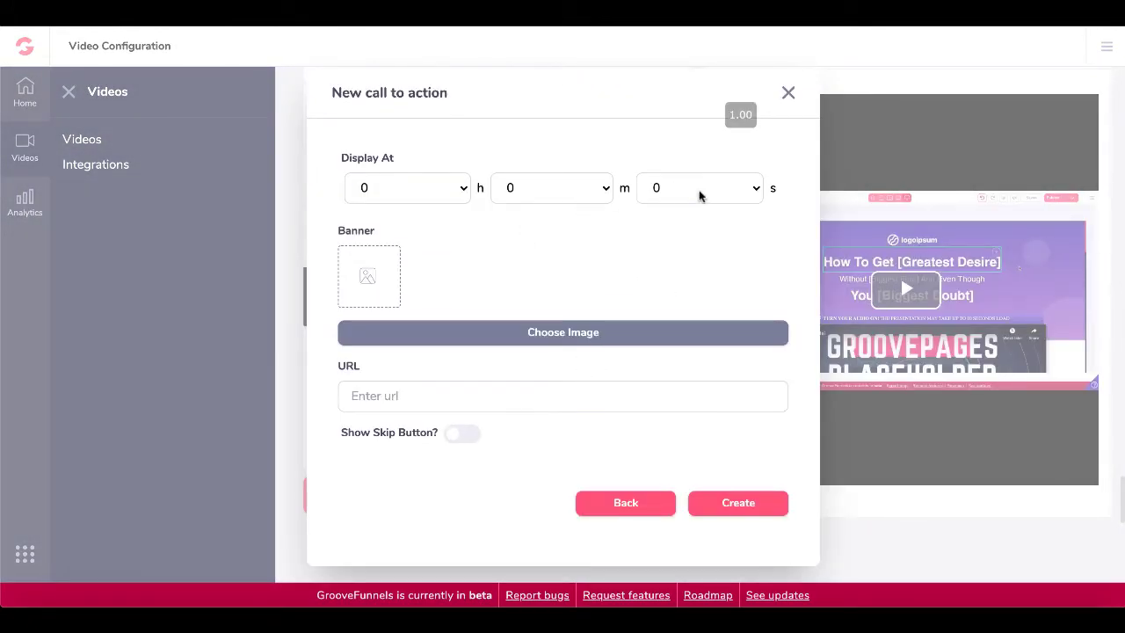
{"action": "left_click", "coordinate": [724, 193]}
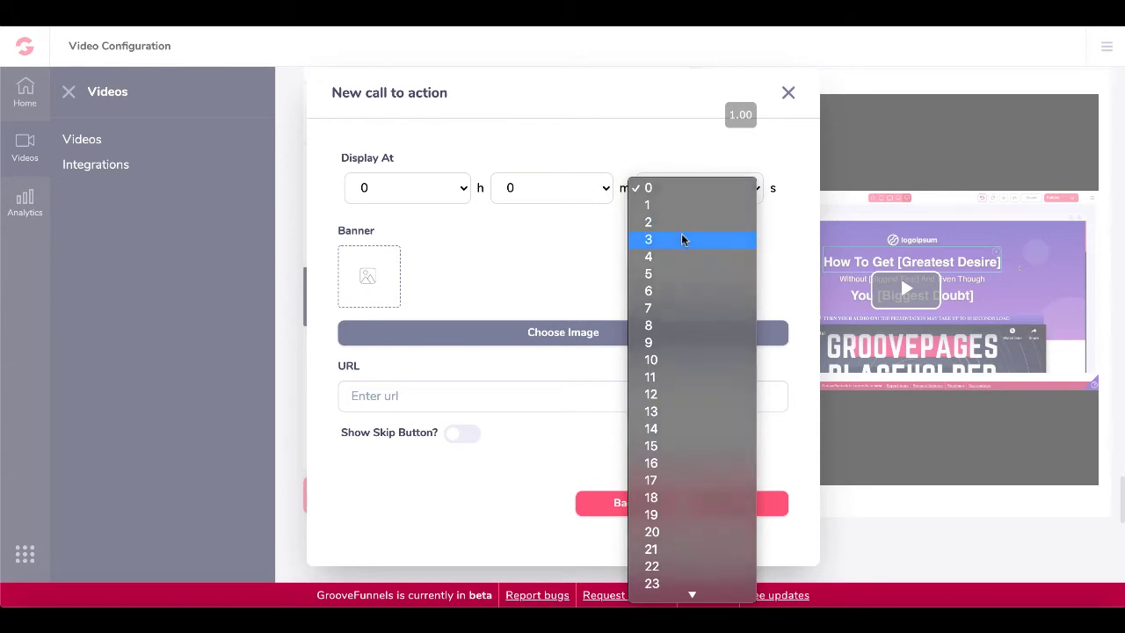
{"action": "left_click", "coordinate": [684, 240]}
- Use the red 30 Minute Marketing logo from the image library as the banner image
{"action": "left_click", "coordinate": [446, 334]}
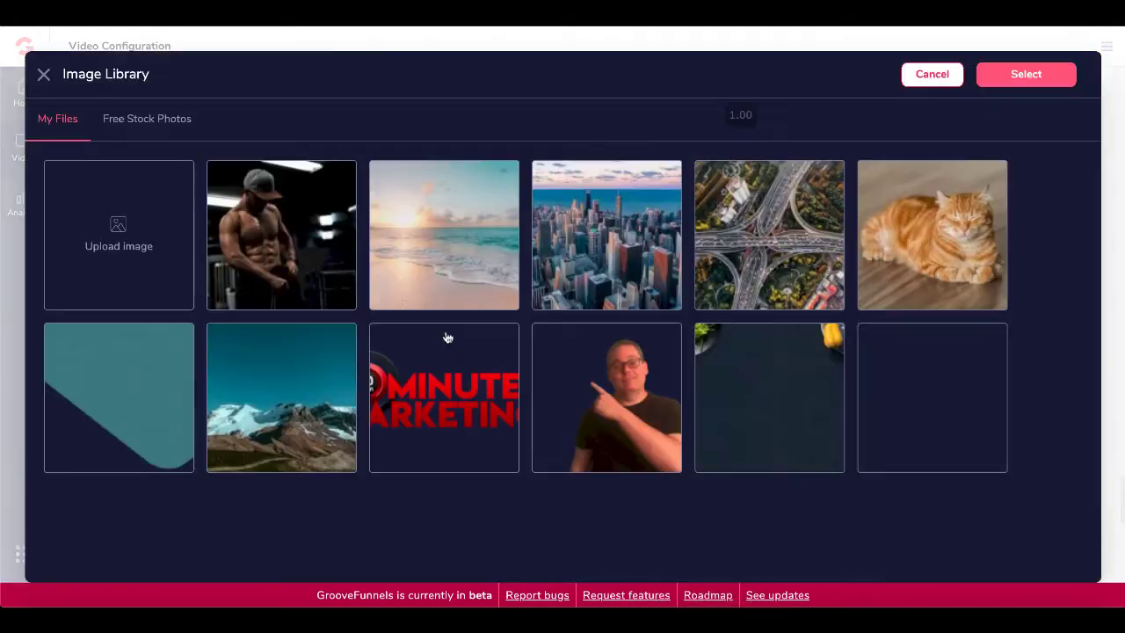
{"action": "left_click", "coordinate": [425, 402]}
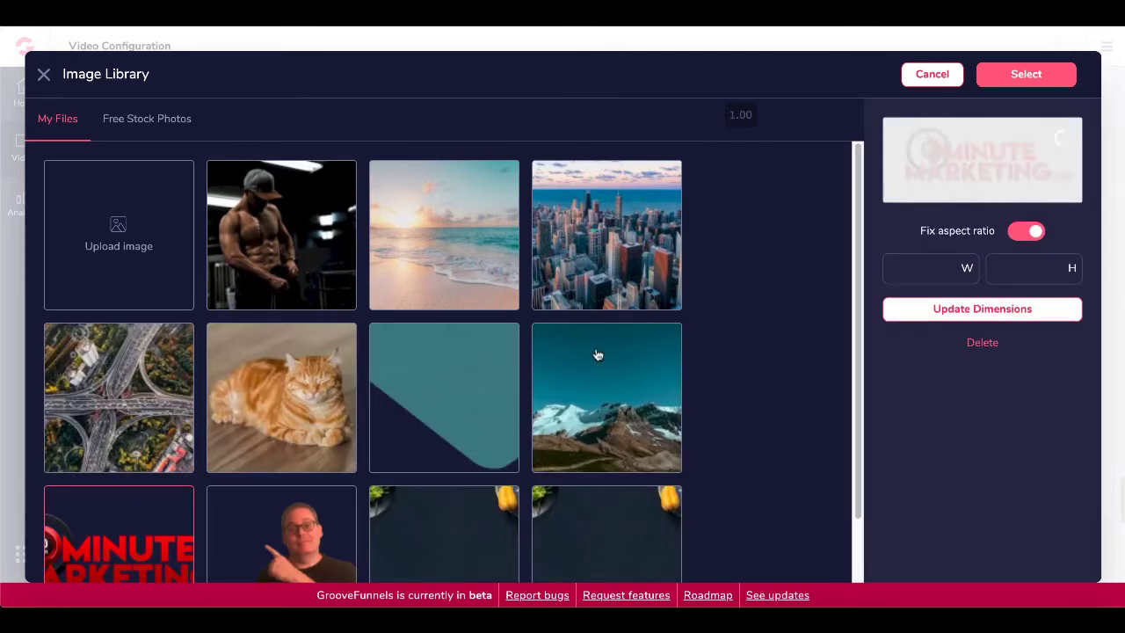
{"action": "left_click", "coordinate": [1024, 77]}
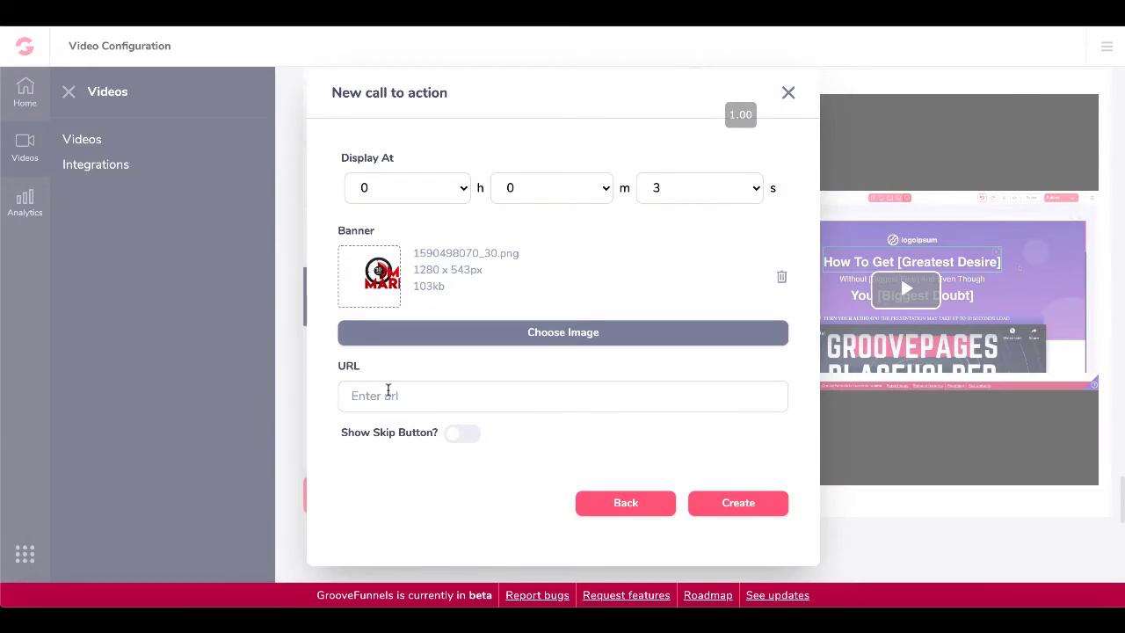
{"action": "left_click", "coordinate": [388, 390]}
{"action": "type", "text": "https://30minutem"}
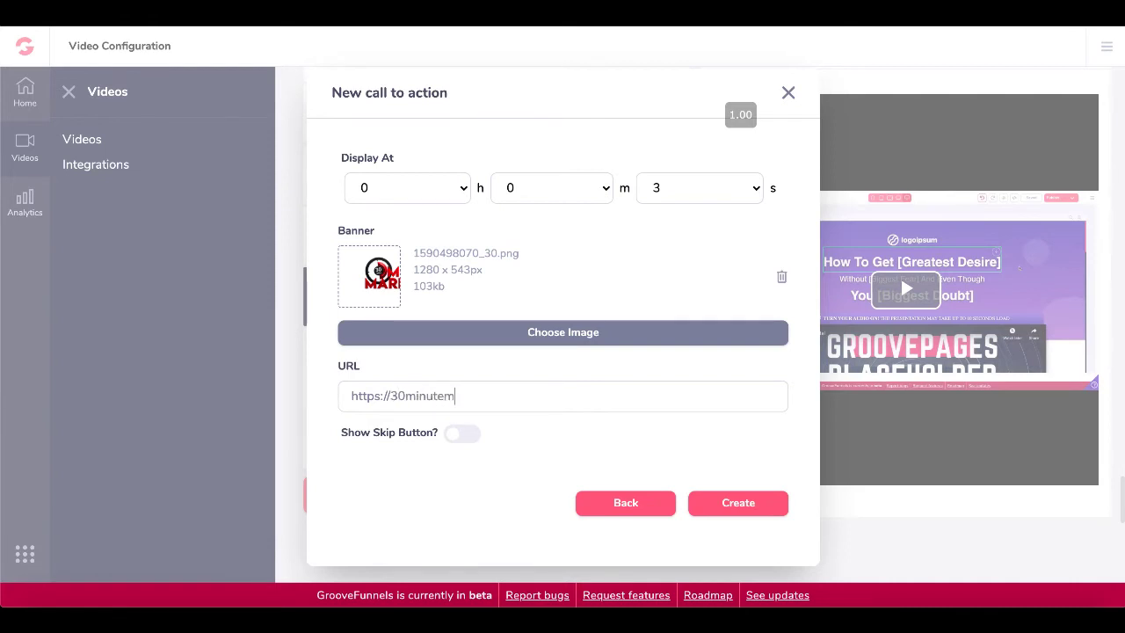
{"action": "type", "text": "arketing.net"}
{"action": "left_click", "coordinate": [449, 431]}
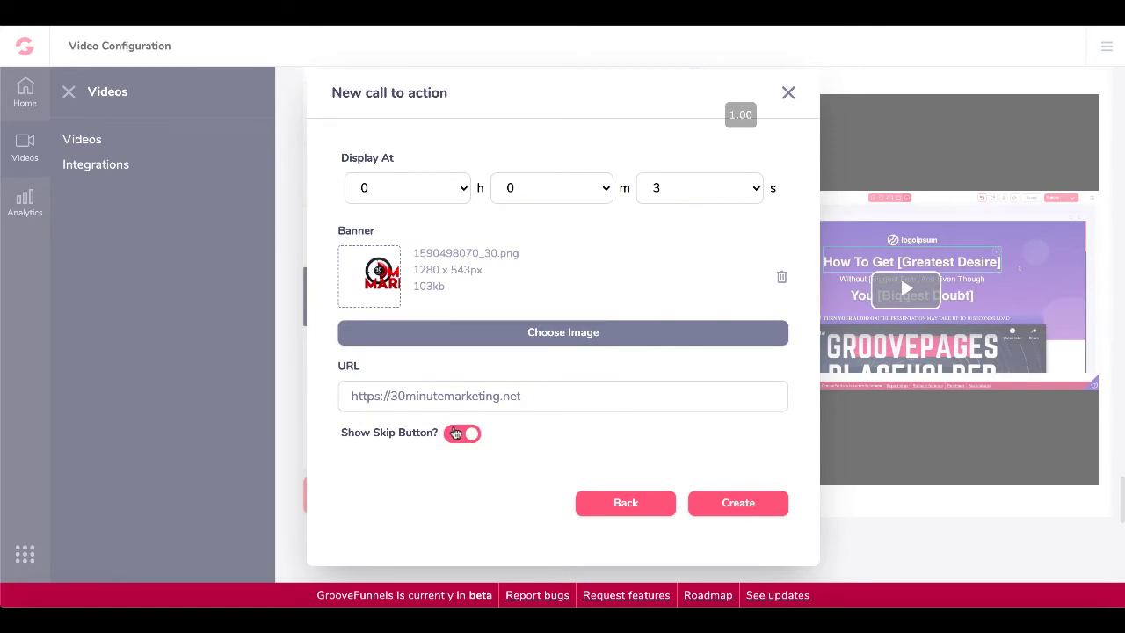
{"action": "left_click", "coordinate": [713, 501]}
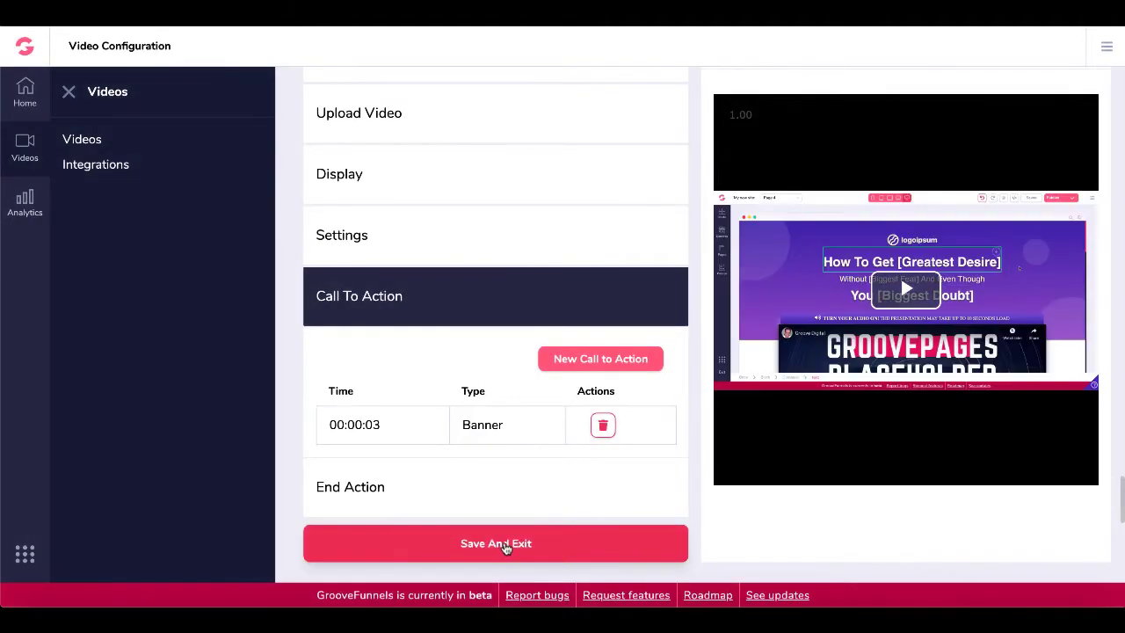
{"action": "left_click", "coordinate": [506, 544]}
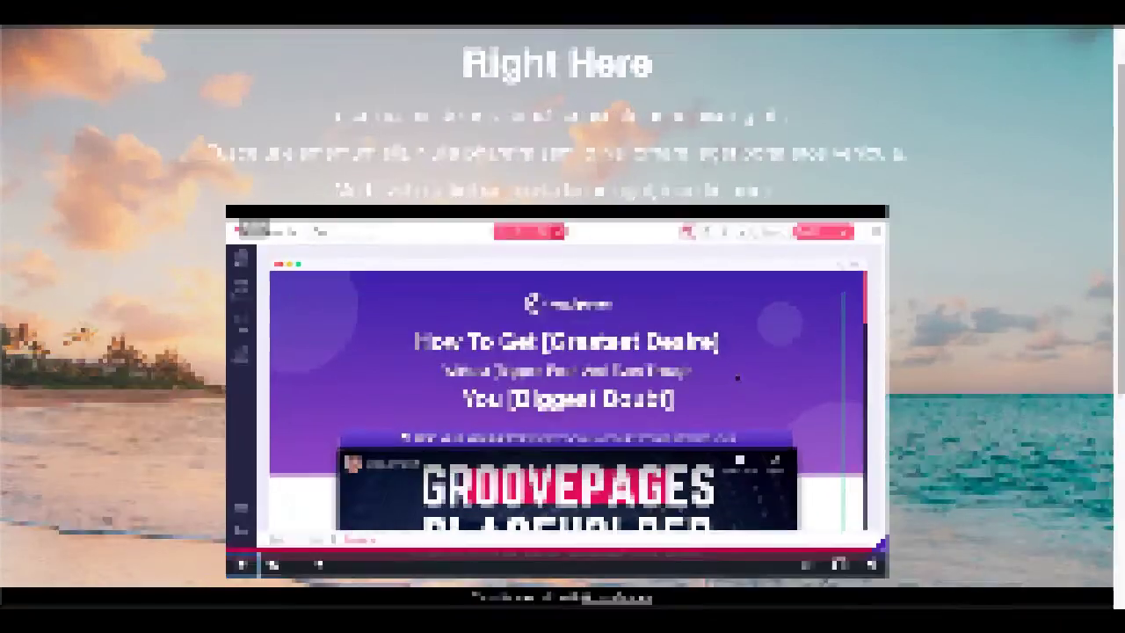
- Reload the landing page preview and play the video to test the banner overlay and its link, pausing at the end
{"action": "key", "text": "super+r"}
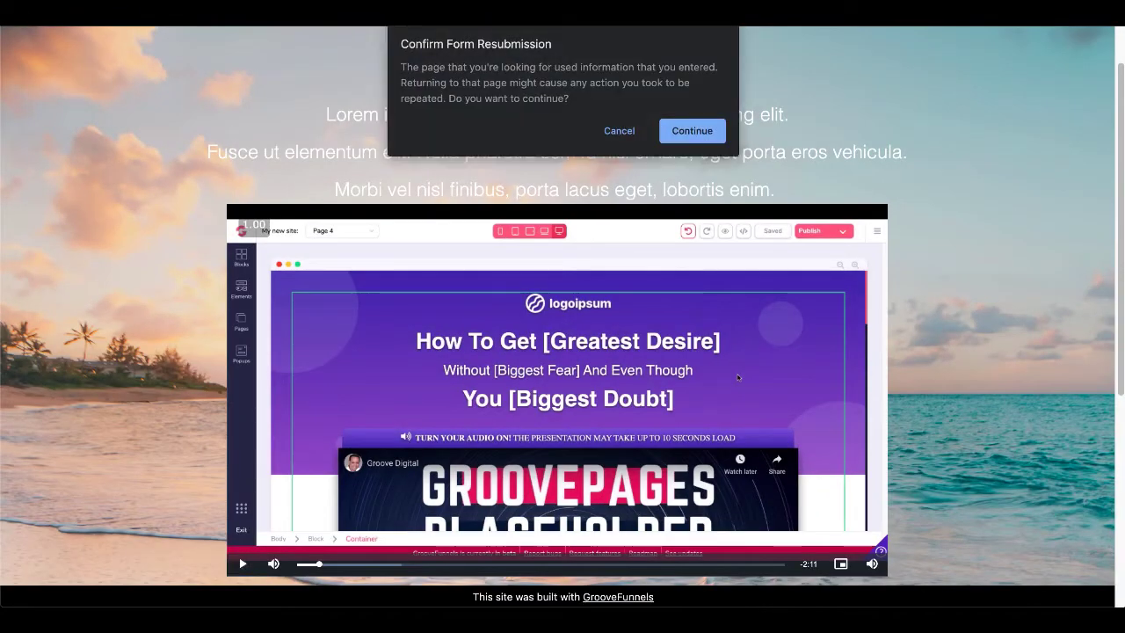
{"action": "left_click", "coordinate": [690, 131]}
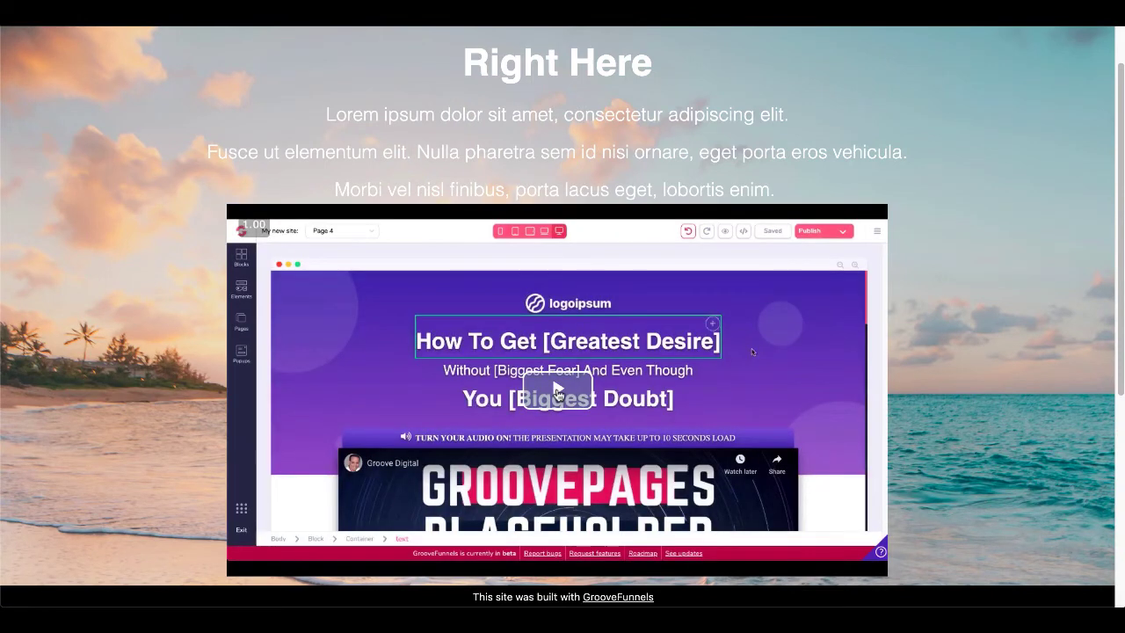
{"action": "left_click", "coordinate": [558, 394]}
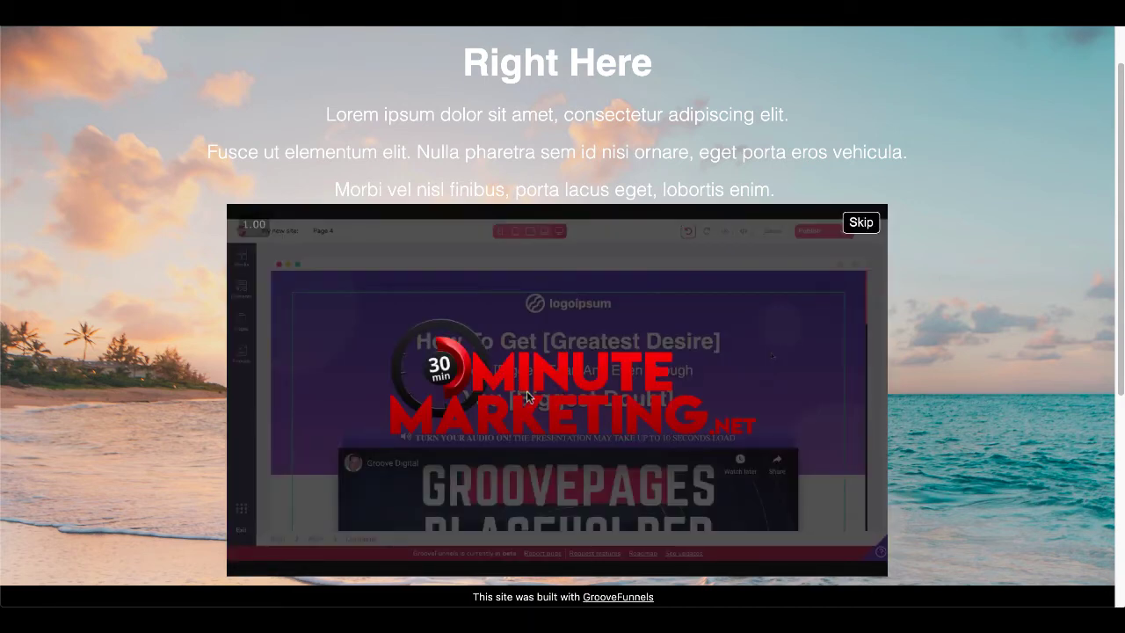
{"action": "left_click", "coordinate": [527, 398]}
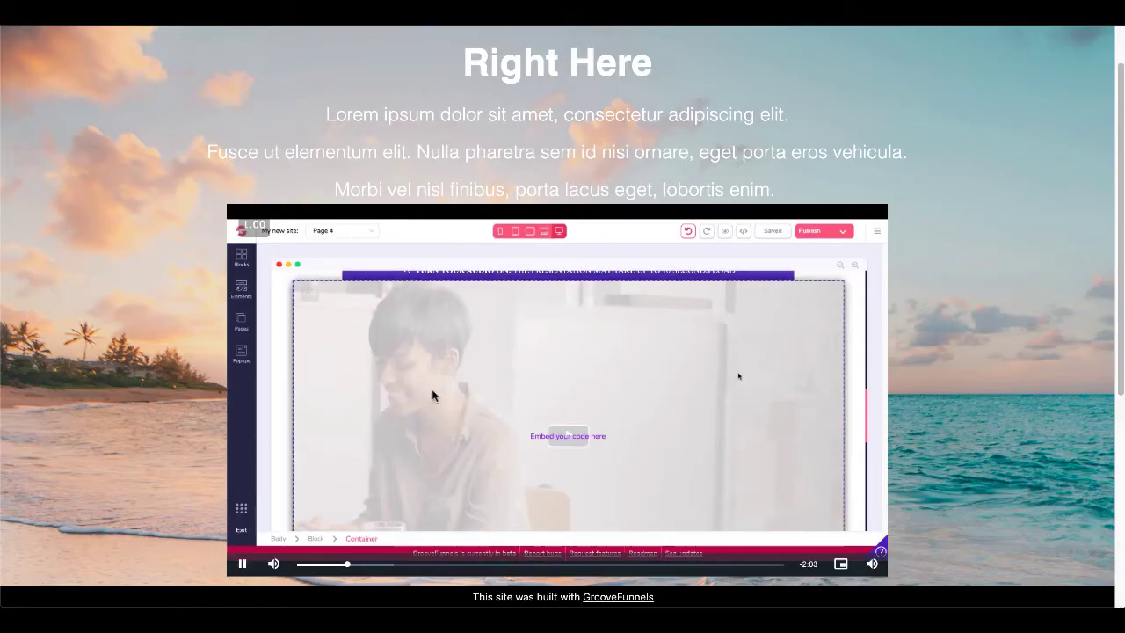
{"action": "left_click", "coordinate": [243, 565]}
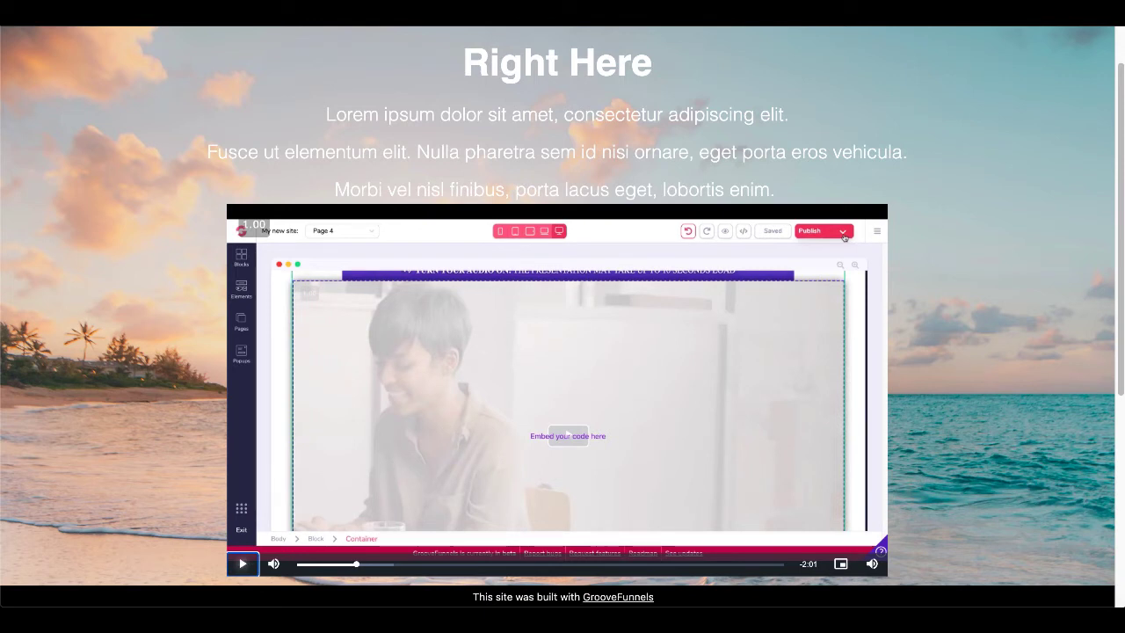
{"action": "left_click", "coordinate": [782, 13]}
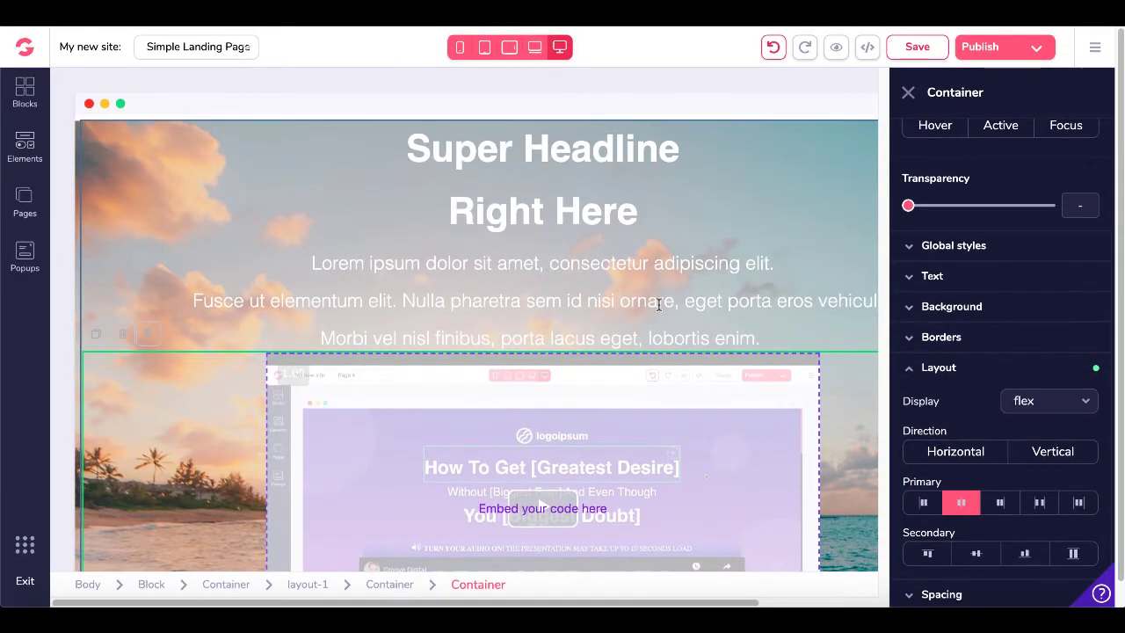
{"action": "scroll", "coordinate": [655, 308], "scroll_direction": "down", "scroll_amount": 3}
{"action": "scroll", "coordinate": [640, 325], "scroll_direction": "up", "scroll_amount": 3}
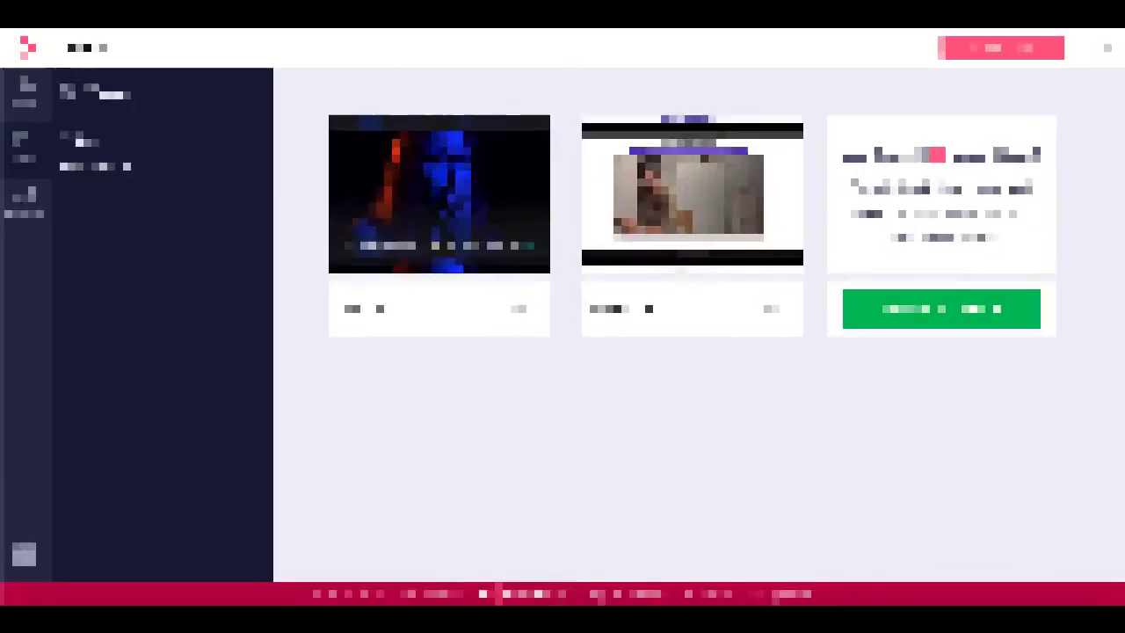
- Open the overlay234 video's configuration and delete its Banner call to action
{"action": "left_click", "coordinate": [769, 309]}
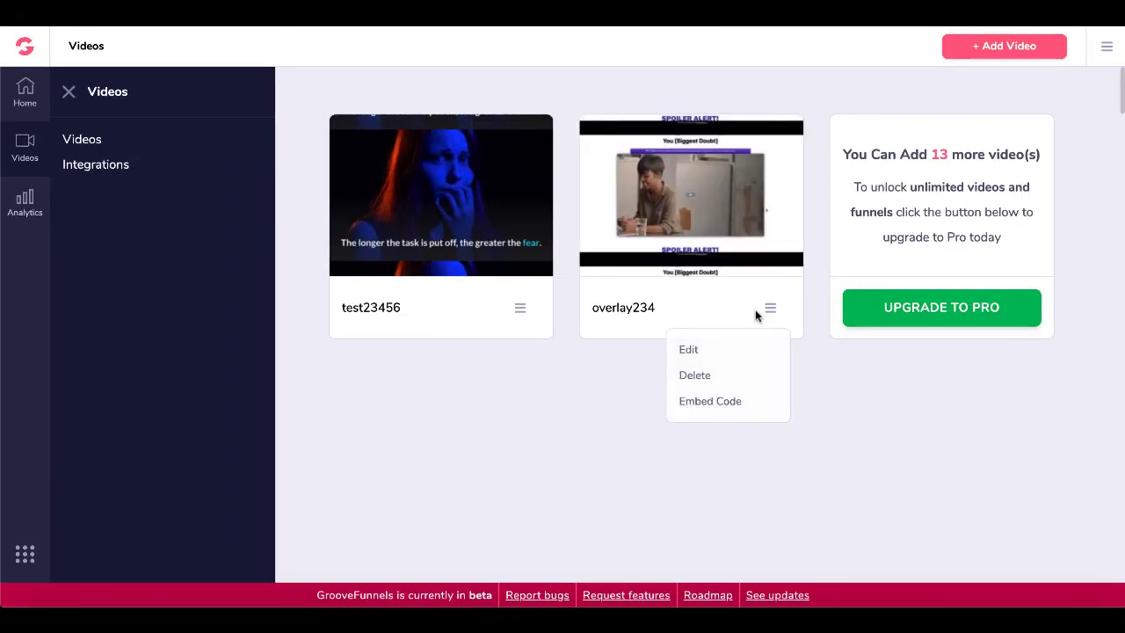
{"action": "left_click", "coordinate": [711, 351]}
{"action": "left_click", "coordinate": [495, 440]}
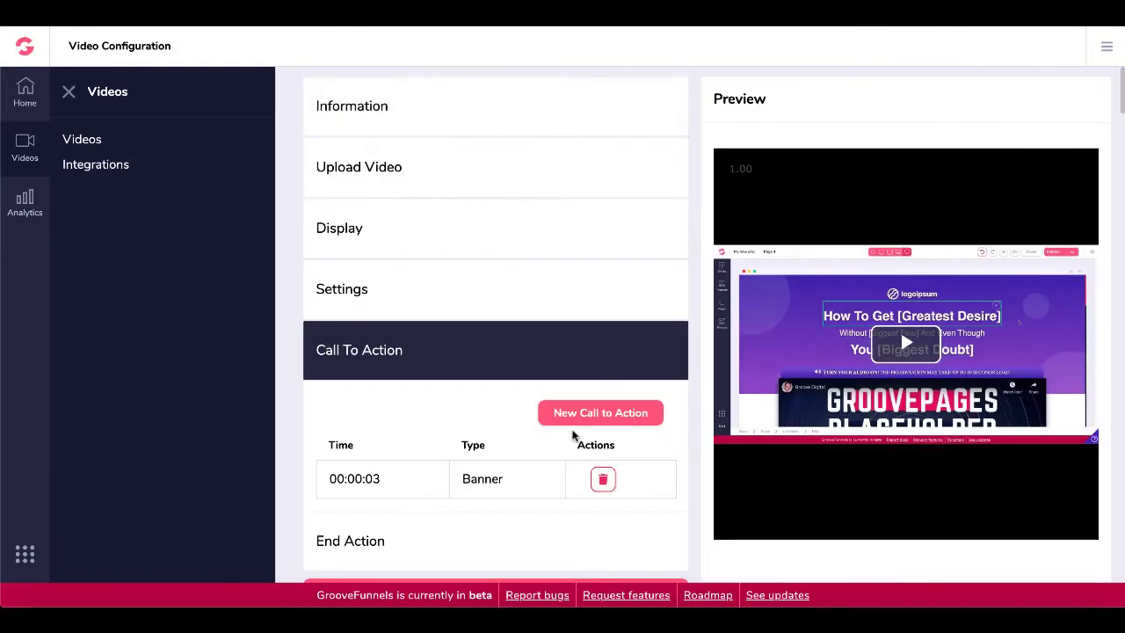
{"action": "left_click", "coordinate": [604, 480]}
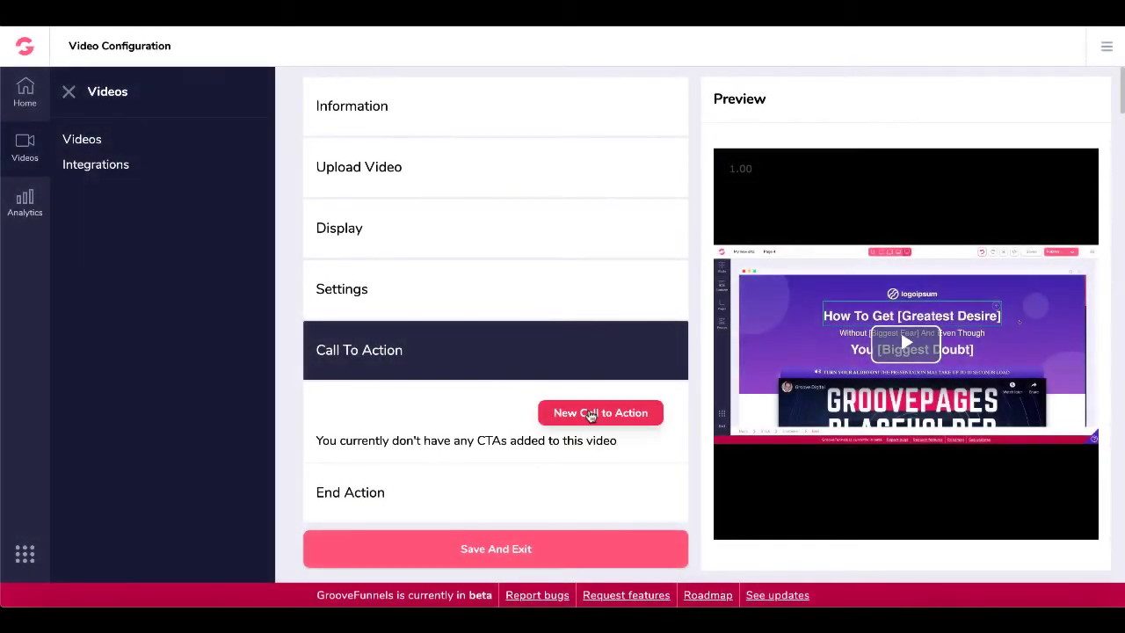
- Start a new Text Overlay call to action displayed from 2 seconds till 6 seconds
{"action": "left_click", "coordinate": [591, 413]}
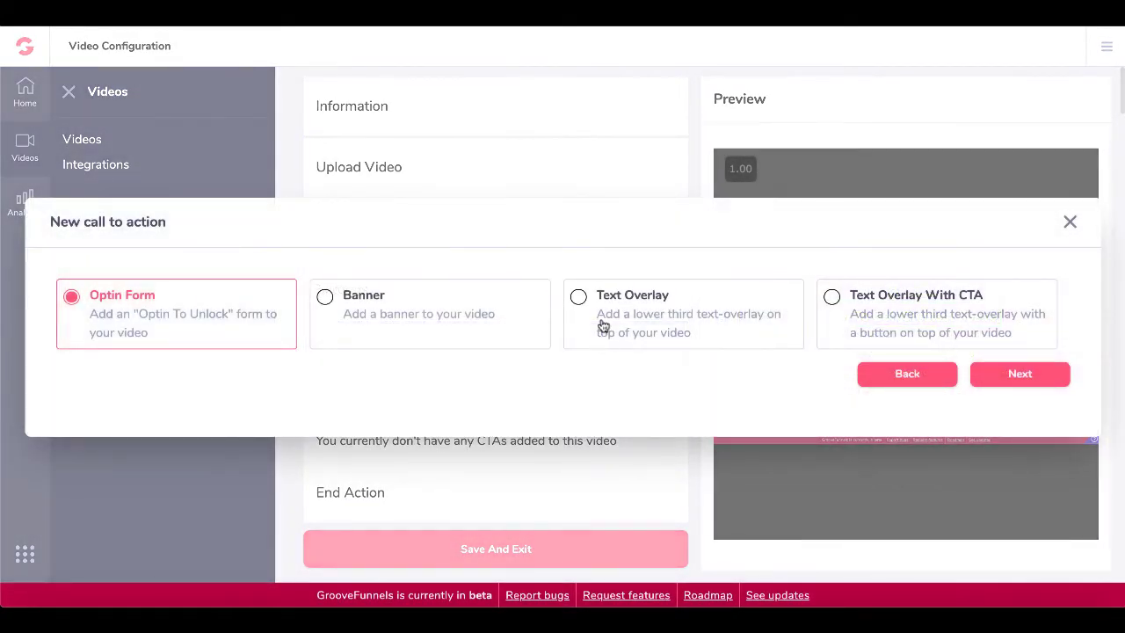
{"action": "left_click", "coordinate": [603, 326]}
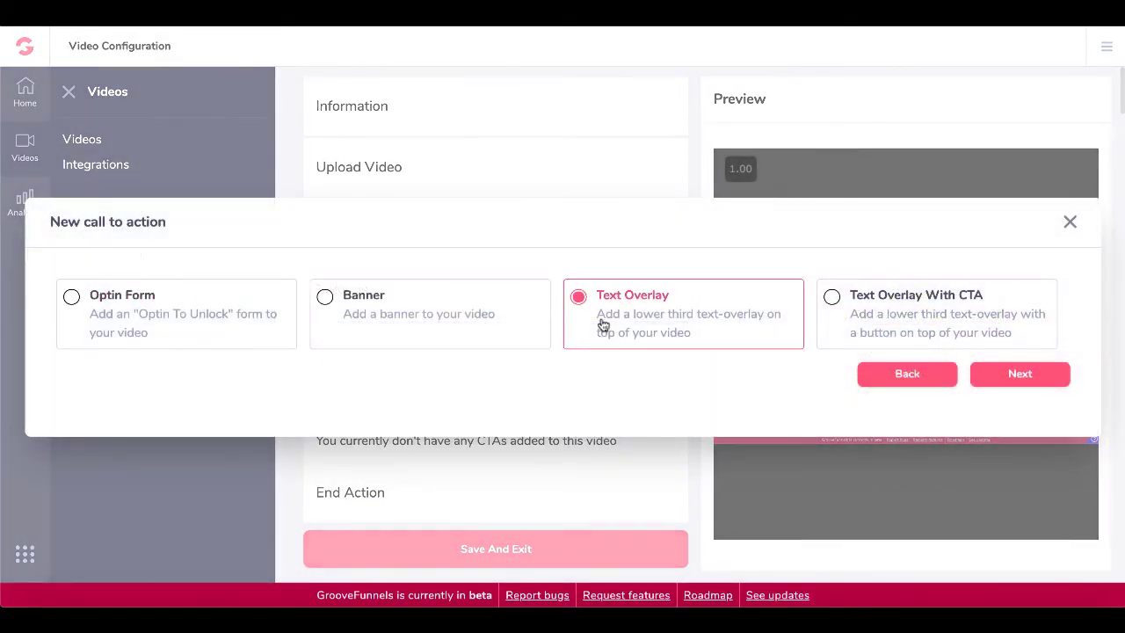
{"action": "left_click", "coordinate": [1011, 375]}
{"action": "left_click", "coordinate": [751, 220]}
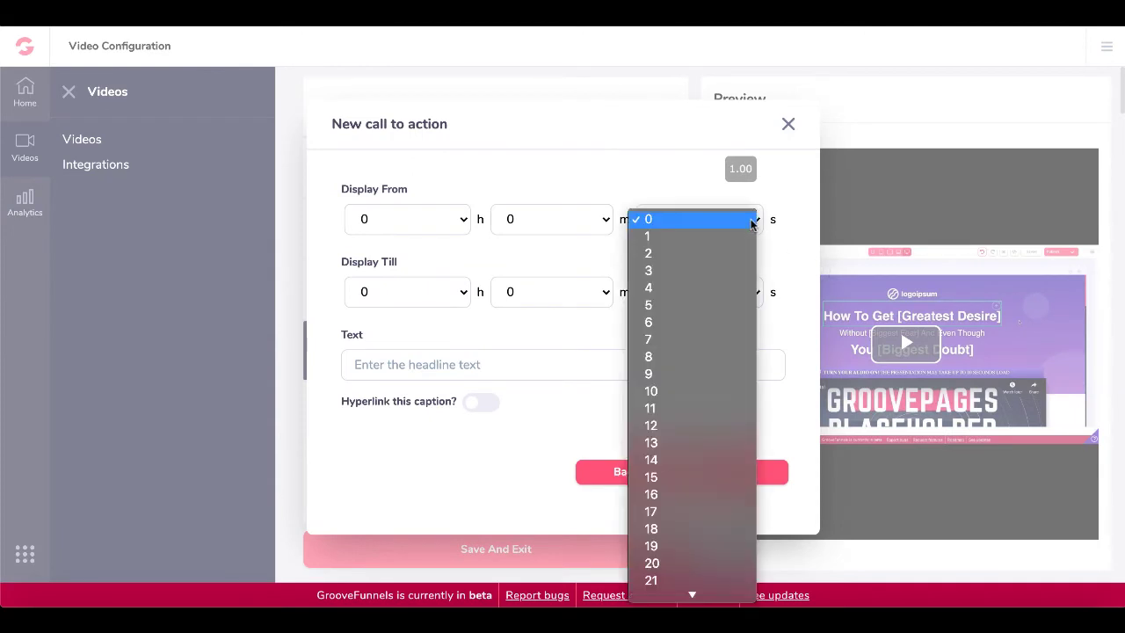
{"action": "left_click", "coordinate": [673, 256]}
{"action": "left_click", "coordinate": [680, 292]}
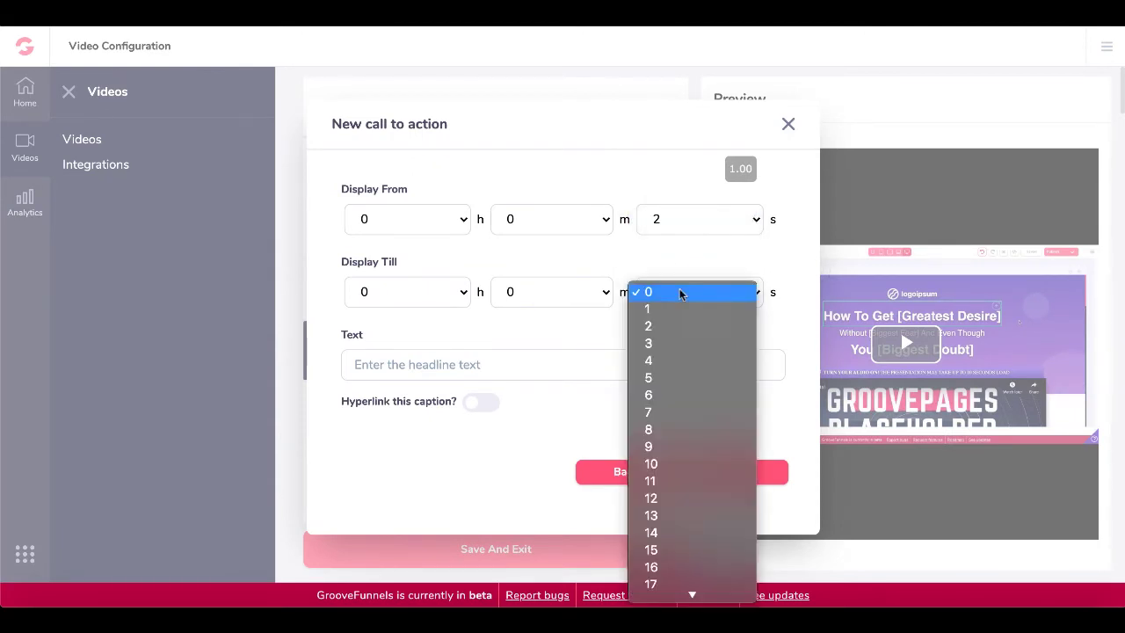
{"action": "left_click", "coordinate": [661, 395]}
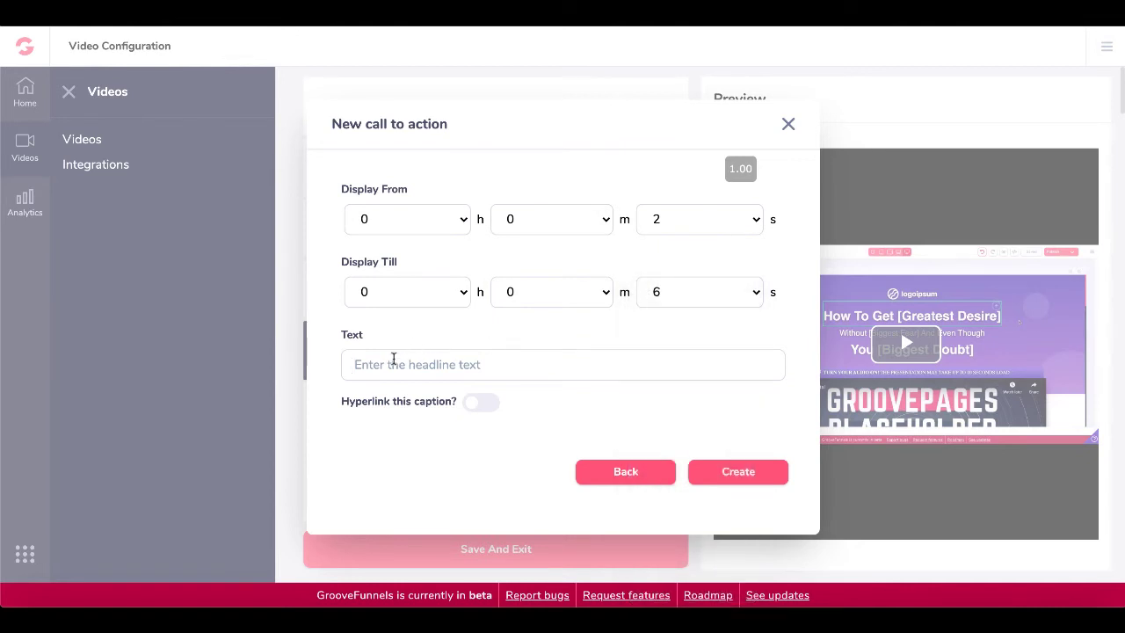
{"action": "type", "text": "TE"}
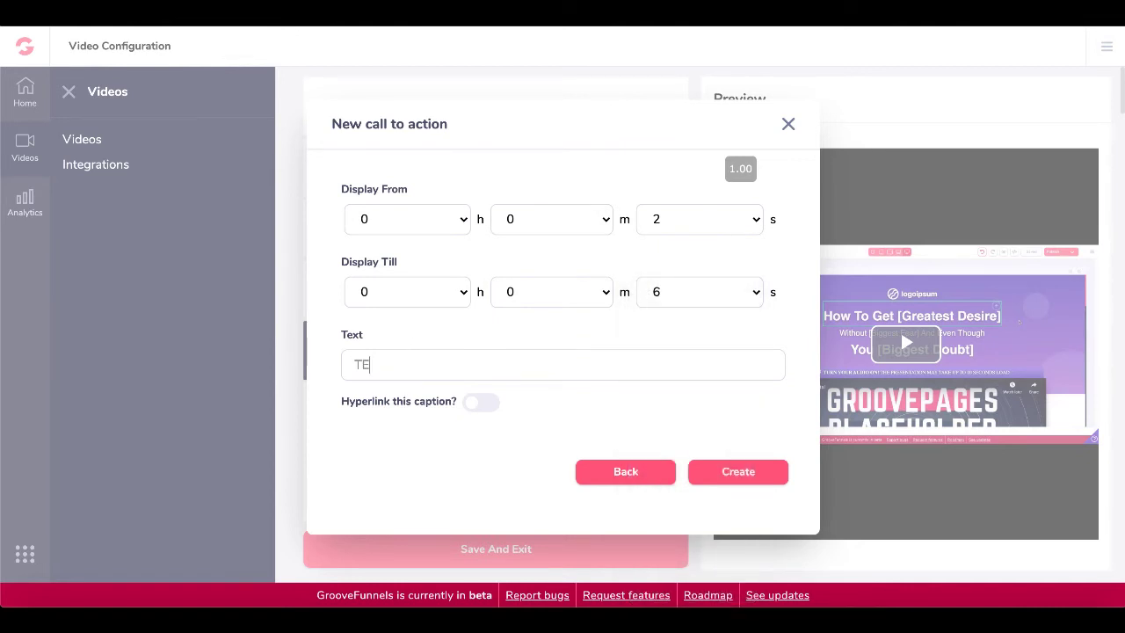
{"action": "type", "text": "XT HE"}
{"action": "left_click", "coordinate": [481, 402]}
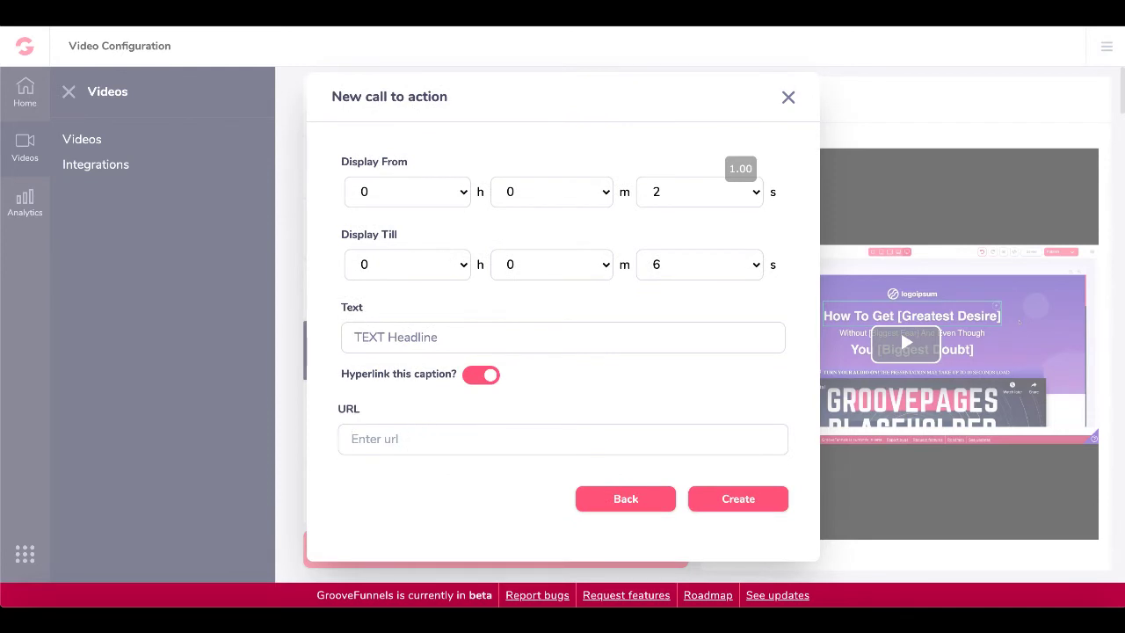
{"action": "type", "text": "htt"}
{"action": "type", "text": "ps:.."}
{"action": "key", "text": "BackSpace"}
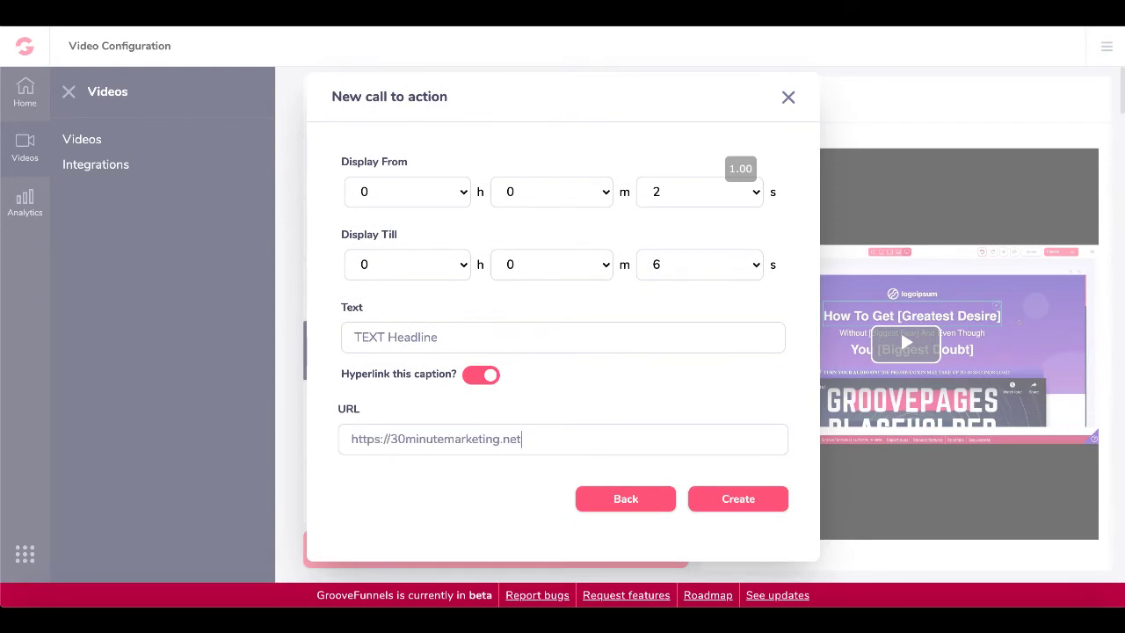
- Create the text overlay and save the video configuration
{"action": "left_click", "coordinate": [727, 504]}
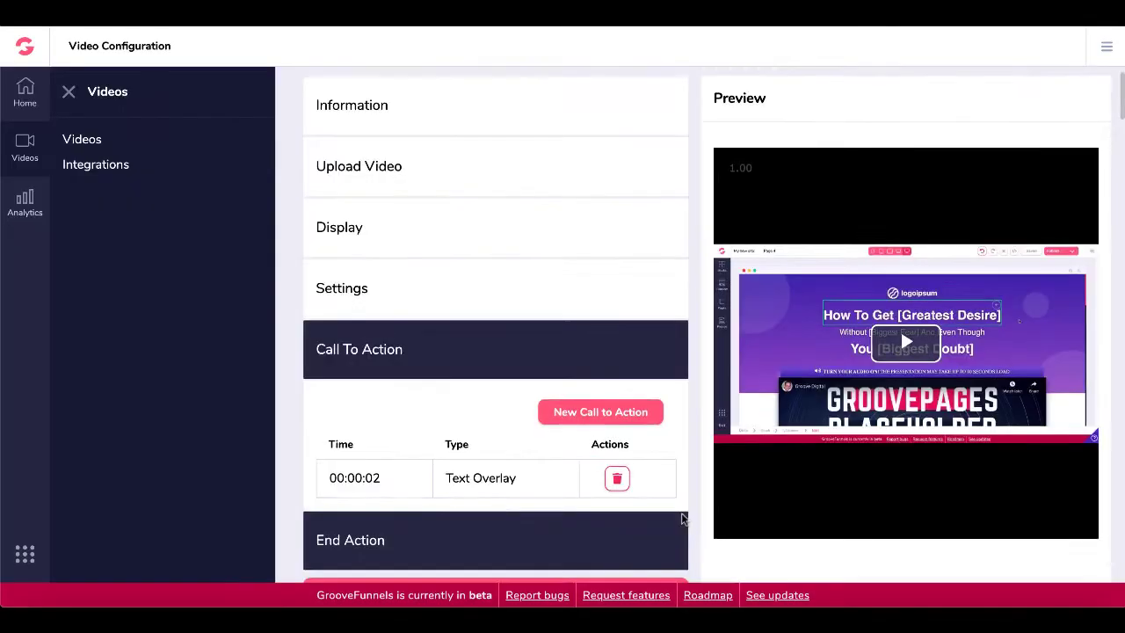
{"action": "scroll", "coordinate": [567, 527], "scroll_direction": "down", "scroll_amount": 1}
{"action": "left_click", "coordinate": [567, 537]}
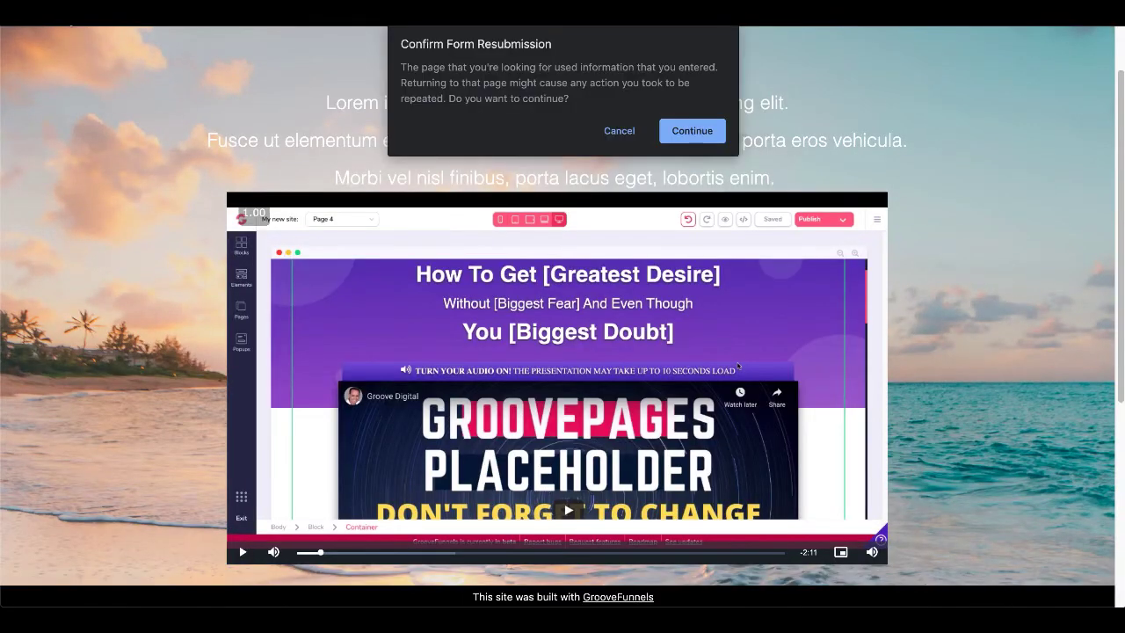
- Reload the landing page preview and play the video to check the text overlay, pausing at the end
{"action": "left_click", "coordinate": [680, 132]}
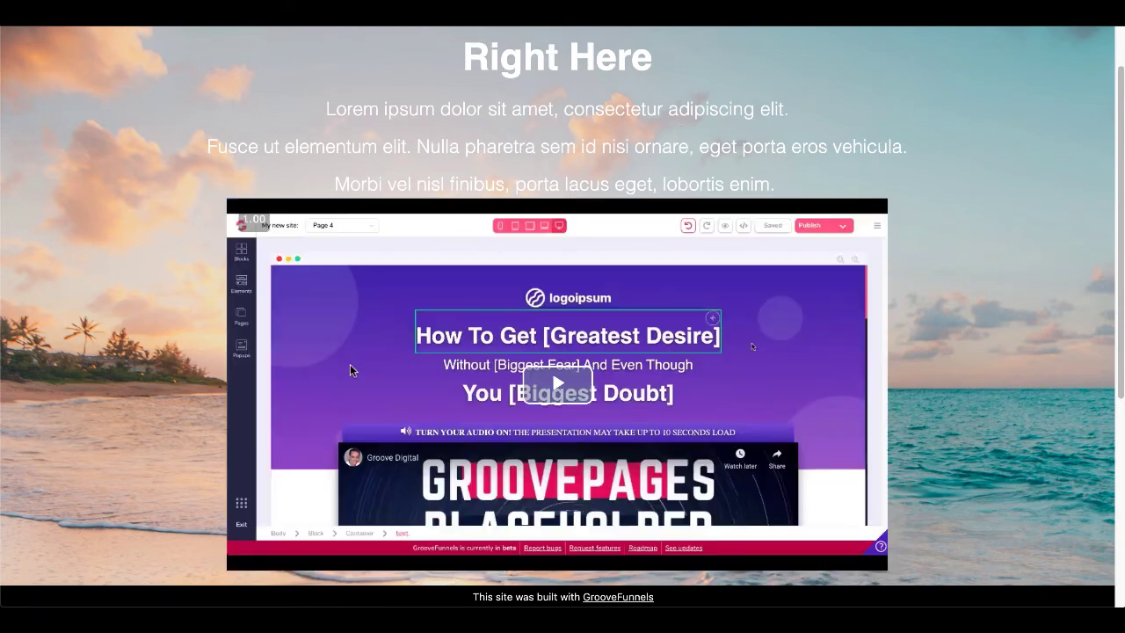
{"action": "left_click", "coordinate": [544, 373]}
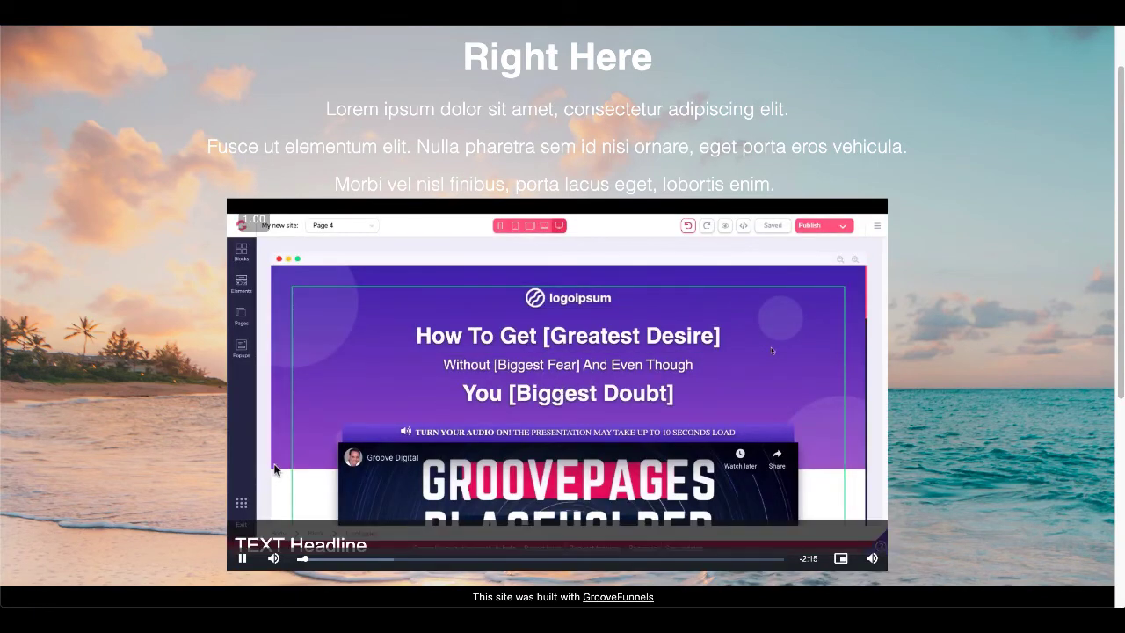
{"action": "left_click", "coordinate": [242, 559]}
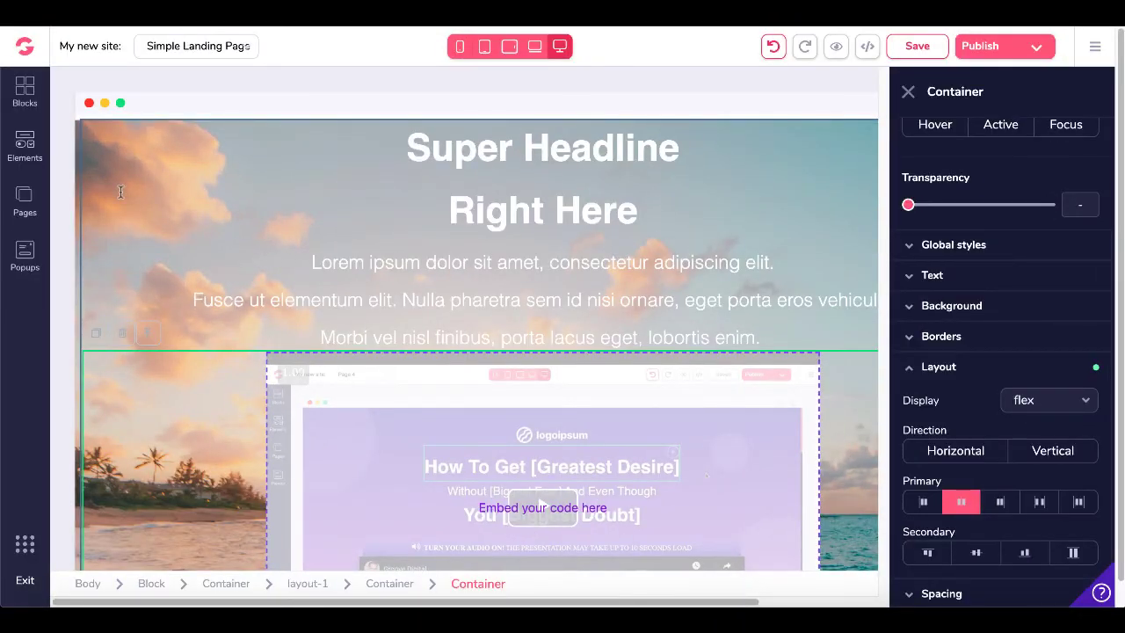
- Leave the page editor for the GrooveFunnels dashboard and look through its product overview
{"action": "left_click", "coordinate": [23, 48]}
{"action": "scroll", "coordinate": [377, 447], "scroll_direction": "down", "scroll_amount": 6}
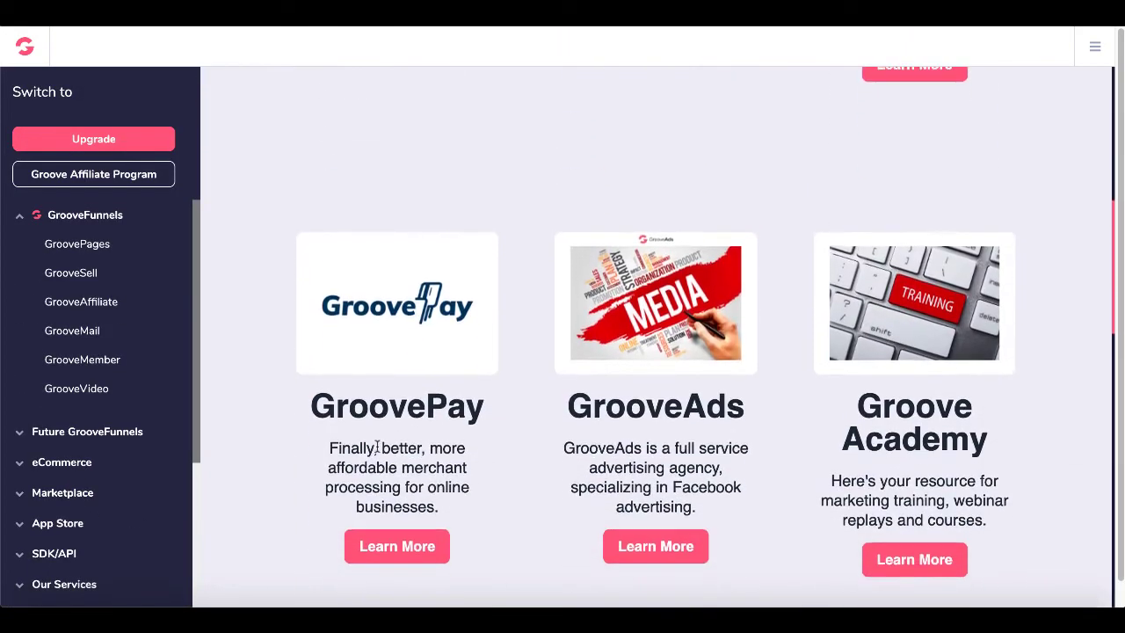
{"action": "scroll", "coordinate": [377, 447], "scroll_direction": "down", "scroll_amount": 7}
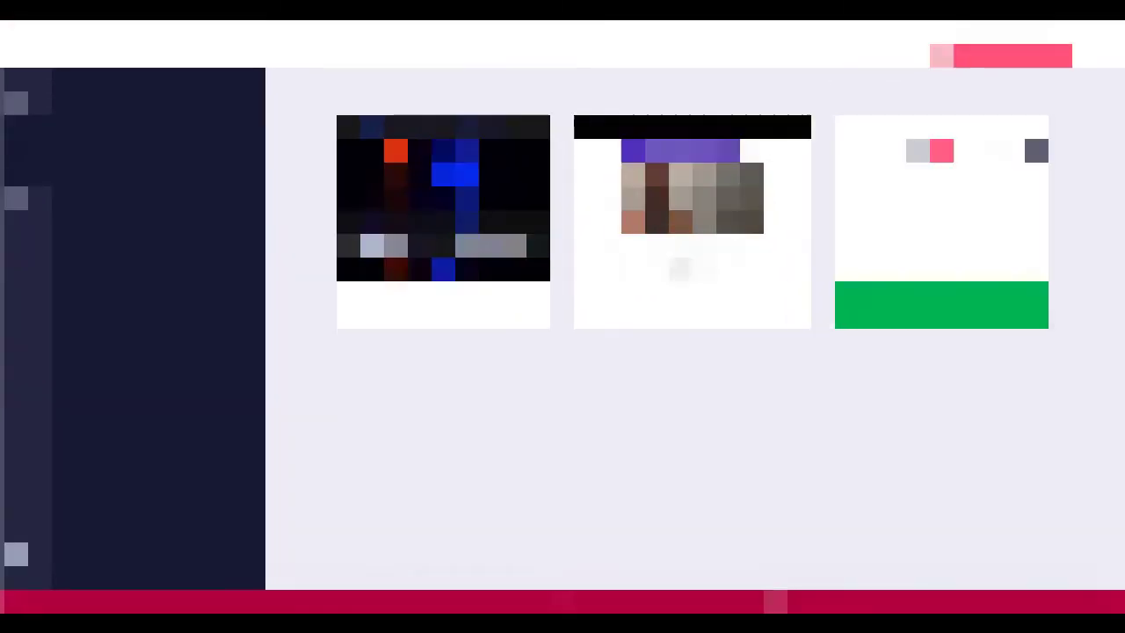
- Reopen the overlay234 video's configuration and delete its Text Overlay call to action
{"action": "left_click", "coordinate": [769, 306]}
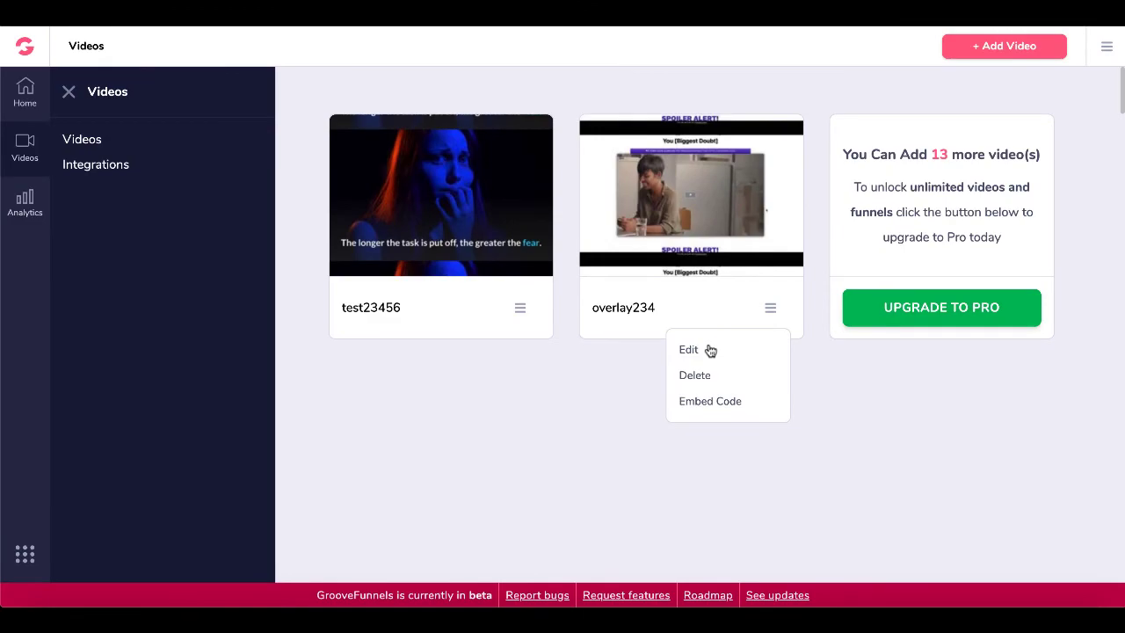
{"action": "left_click", "coordinate": [710, 349]}
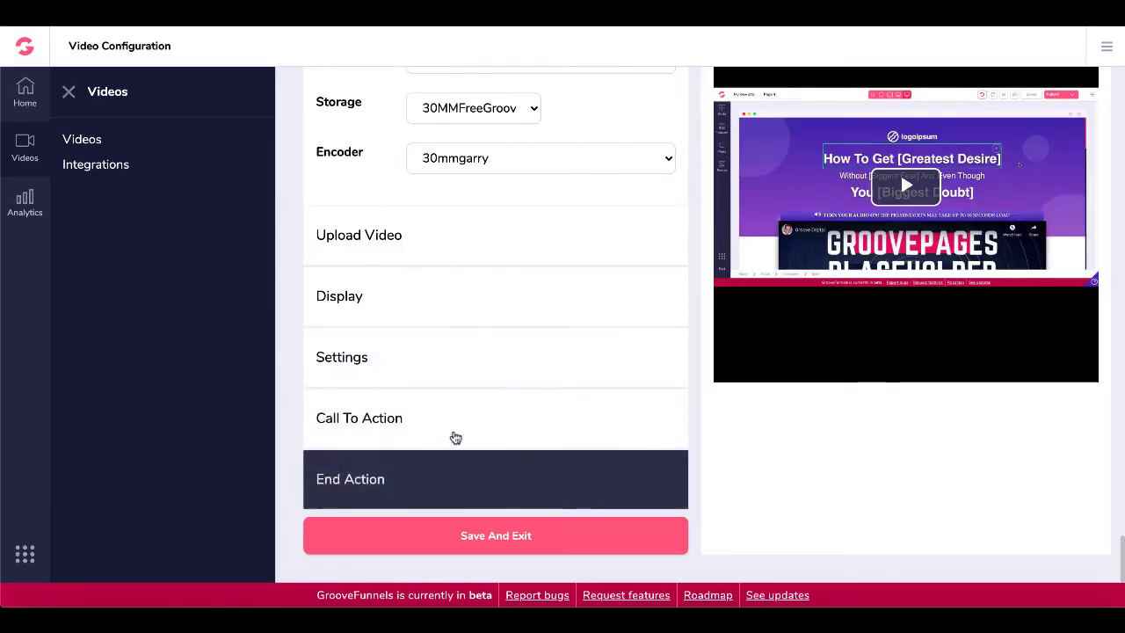
{"action": "left_click", "coordinate": [453, 430]}
{"action": "scroll", "coordinate": [452, 423], "scroll_direction": "down", "scroll_amount": 1}
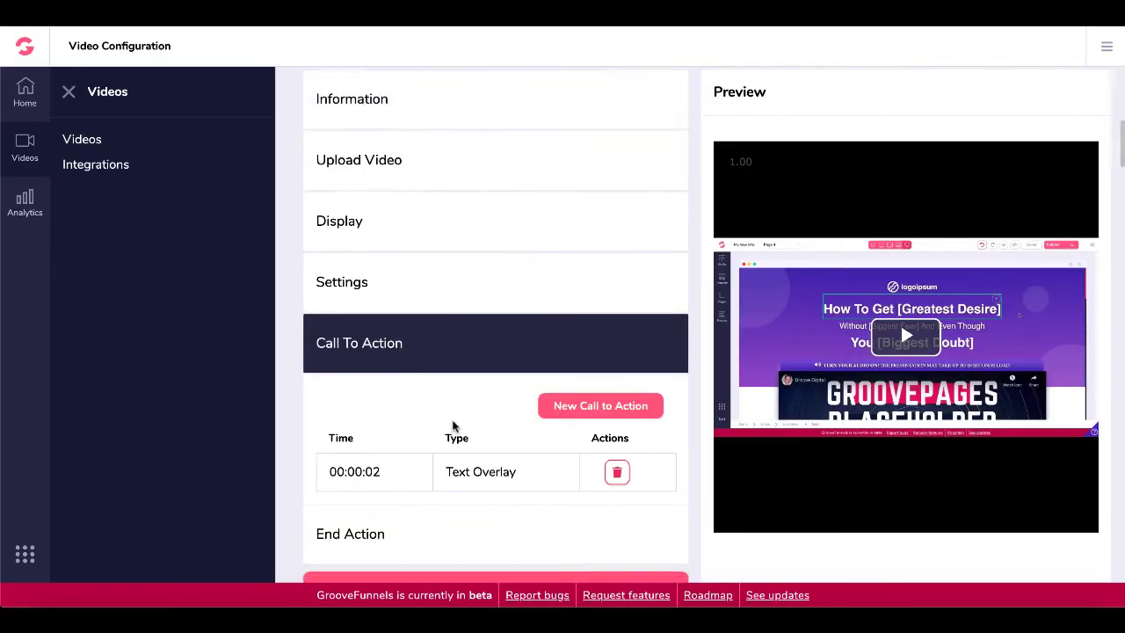
{"action": "left_click", "coordinate": [617, 418]}
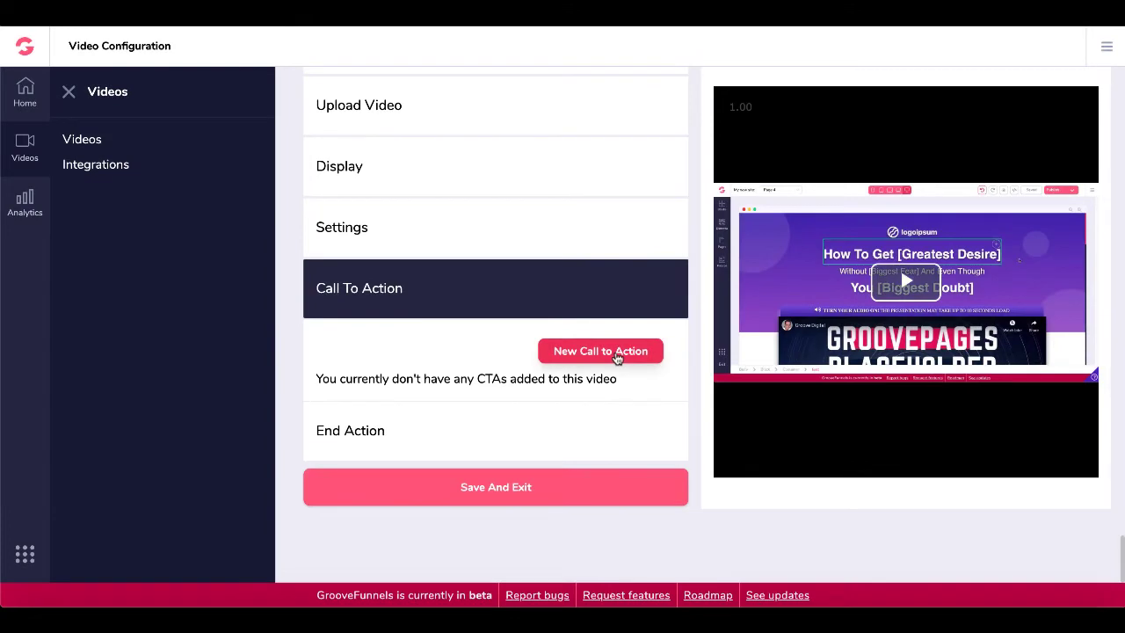
- Start a new Text Overlay With CTA call to action displayed from 1 second till 12 seconds
{"action": "left_click", "coordinate": [621, 355]}
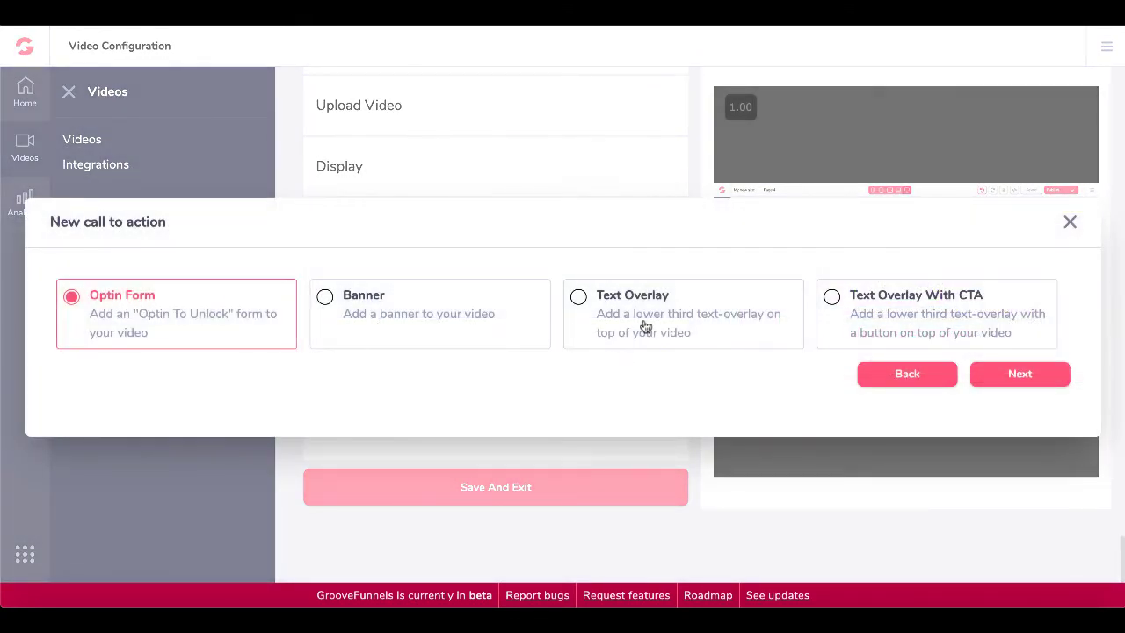
{"action": "left_click", "coordinate": [876, 326]}
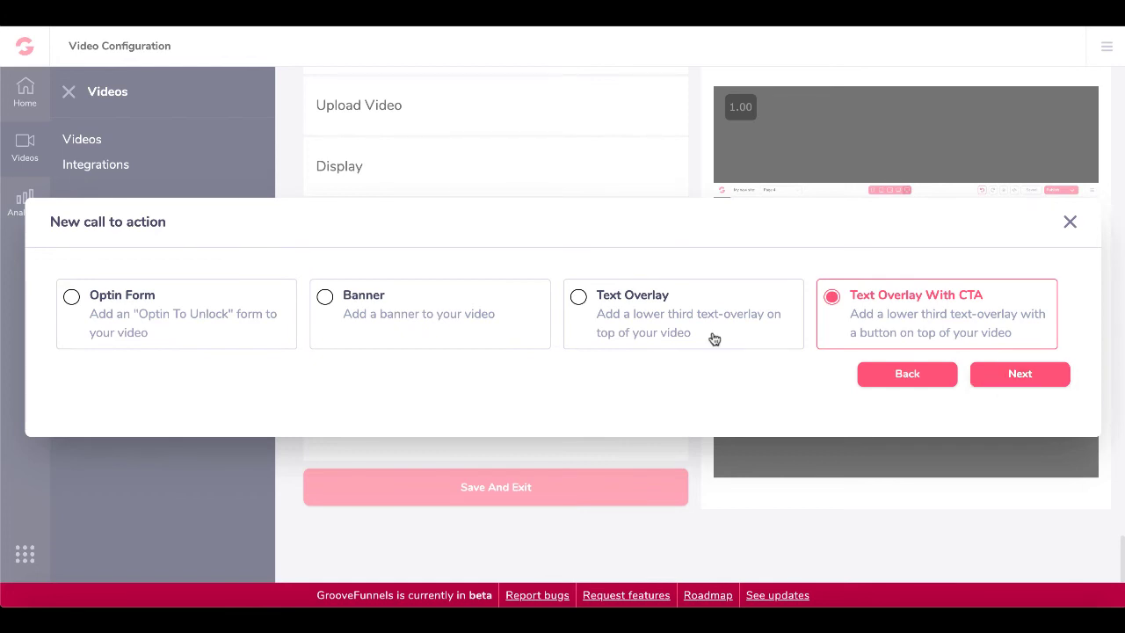
{"action": "left_click", "coordinate": [992, 376]}
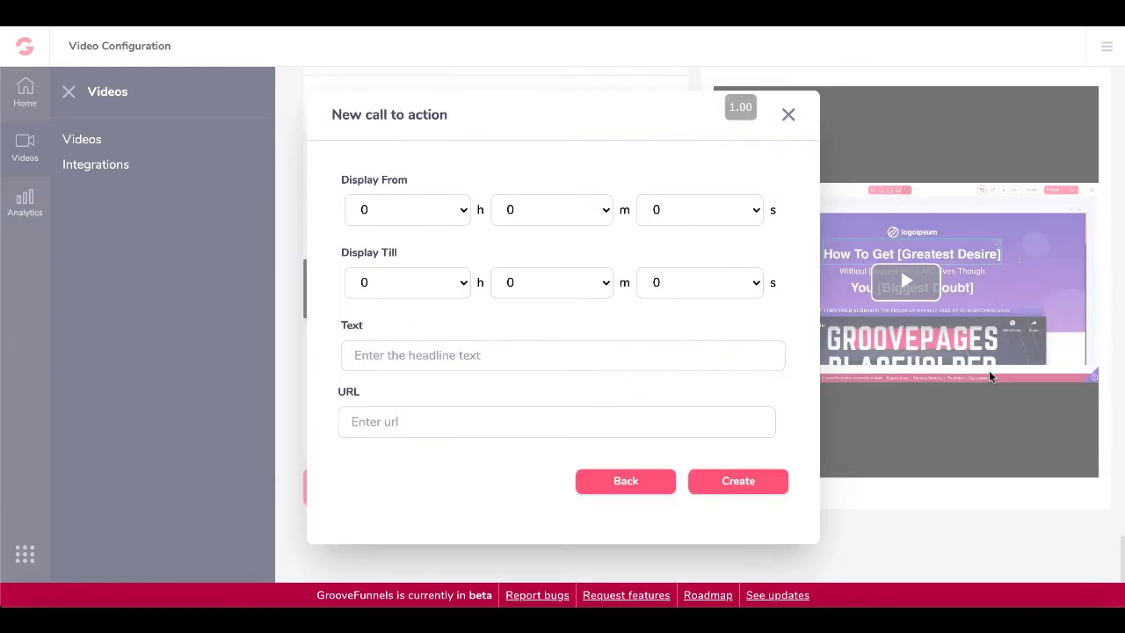
{"action": "left_click", "coordinate": [754, 211]}
{"action": "left_click", "coordinate": [708, 227]}
{"action": "left_click", "coordinate": [735, 288]}
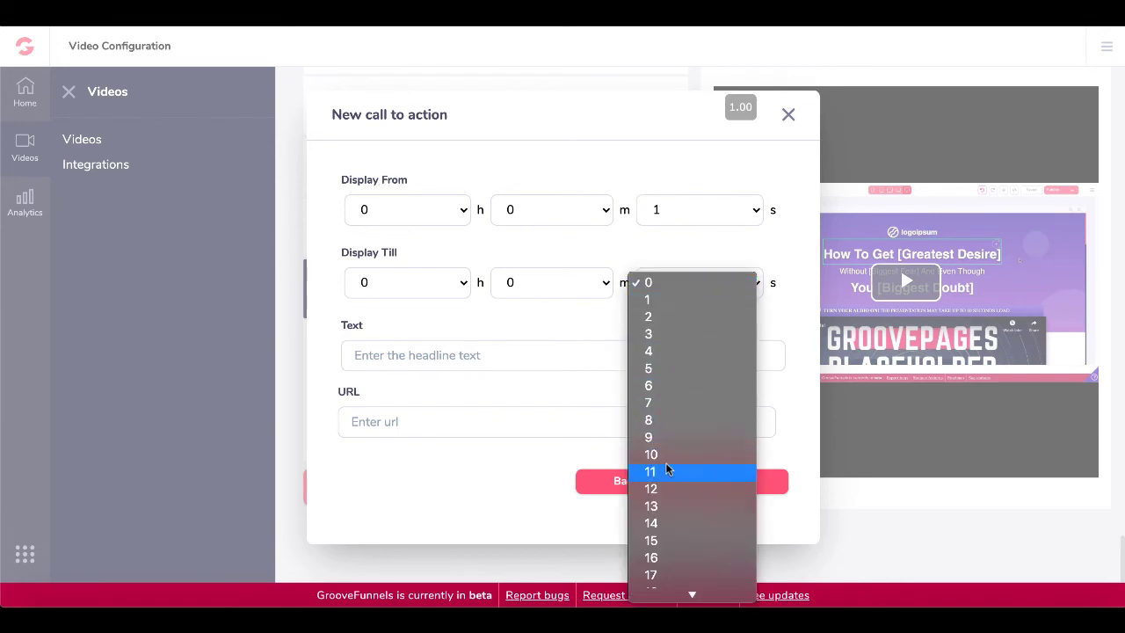
{"action": "left_click", "coordinate": [664, 489]}
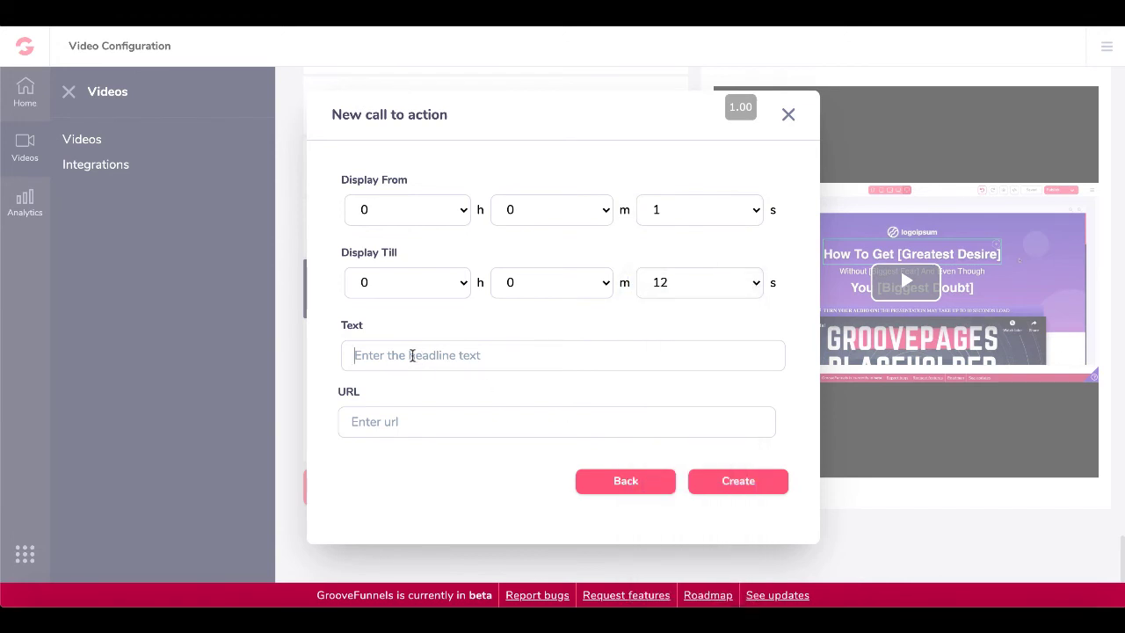
{"action": "type", "text": "Text Headline"}
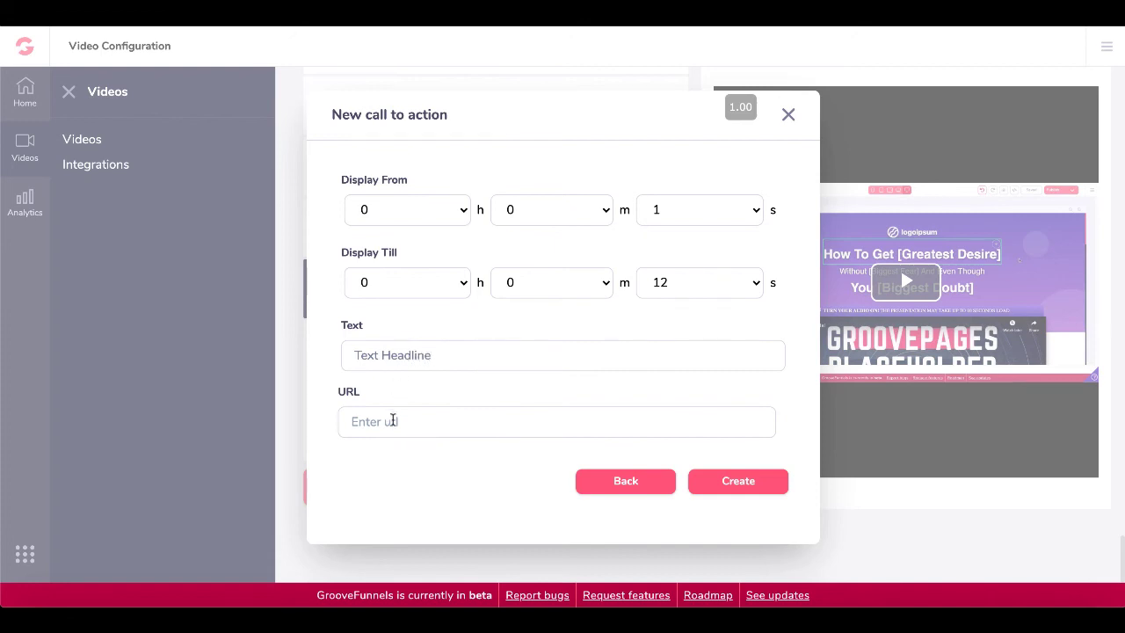
{"action": "left_click", "coordinate": [393, 421]}
{"action": "type", "text": "https://30minutemar"}
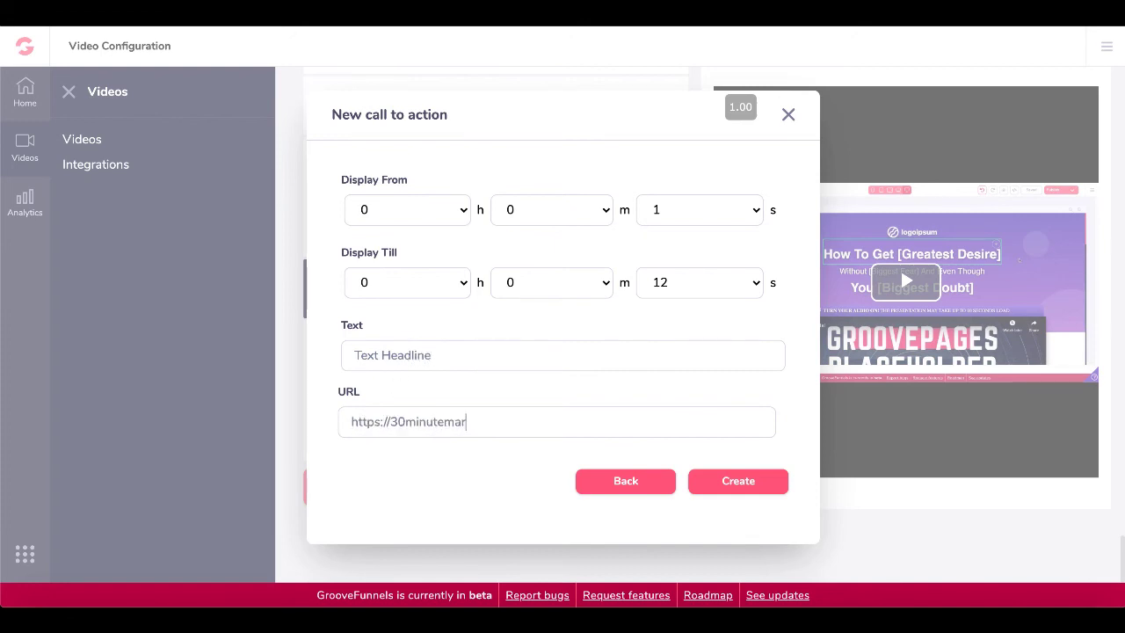
{"action": "type", "text": "ketin"}
{"action": "key", "text": "BackSpace"}
{"action": "key", "text": "BackSpace"}
{"action": "type", "text": "ting"}
{"action": "left_click", "coordinate": [721, 481]}
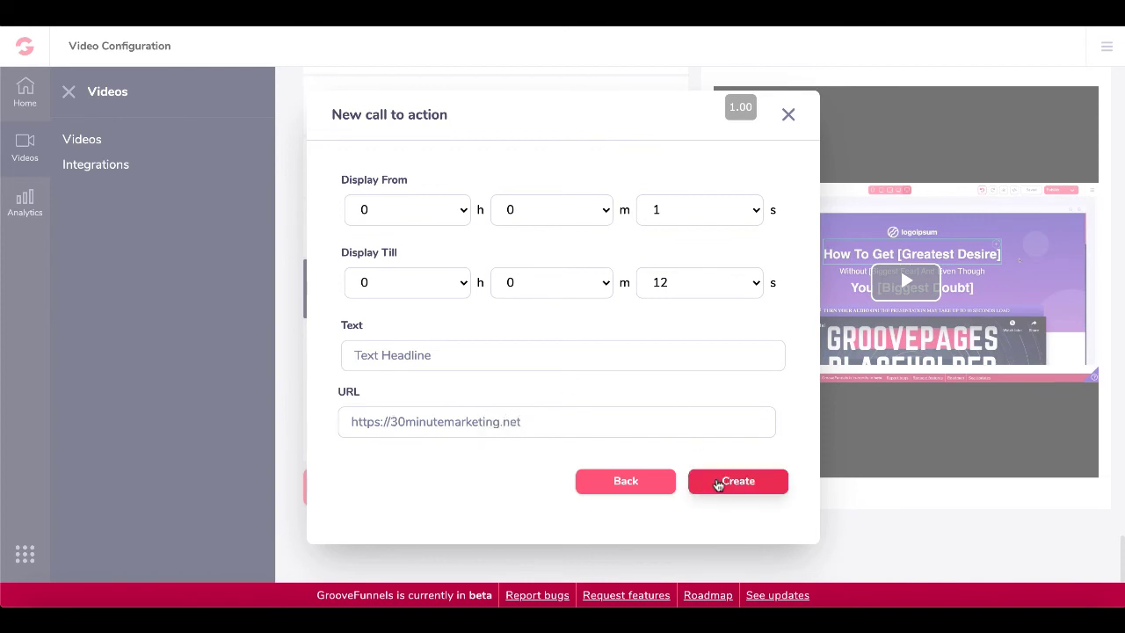
{"action": "left_click", "coordinate": [734, 485]}
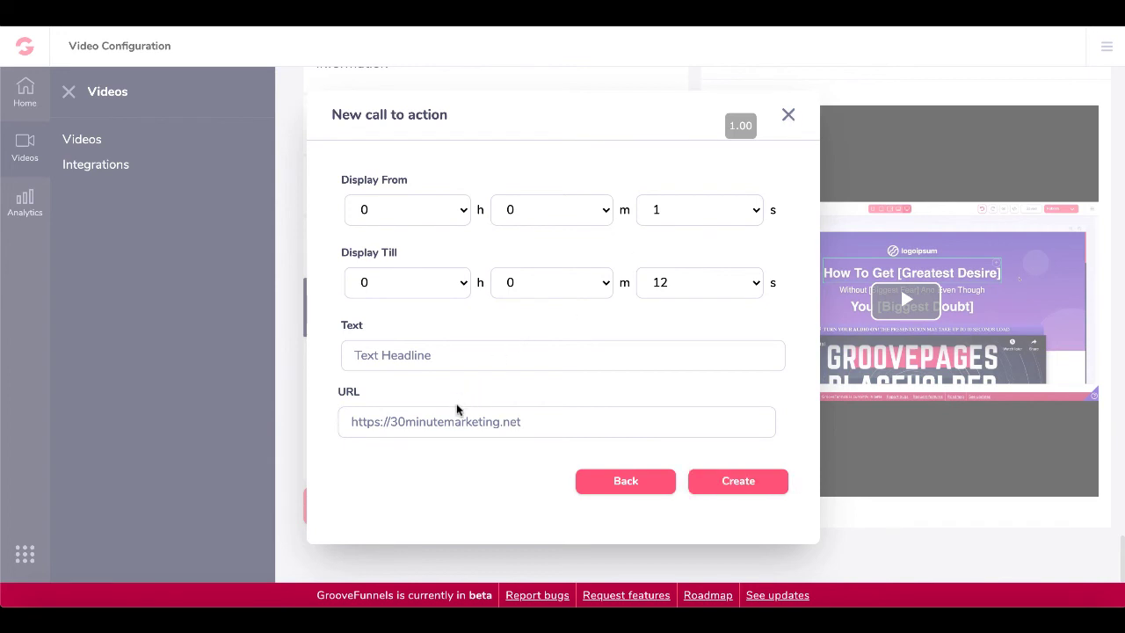
- Copy the call to action's URL, go back to the type selection and abandon the new call to action
{"action": "triple_click", "coordinate": [440, 421]}
{"action": "key", "text": "ctrl+c"}
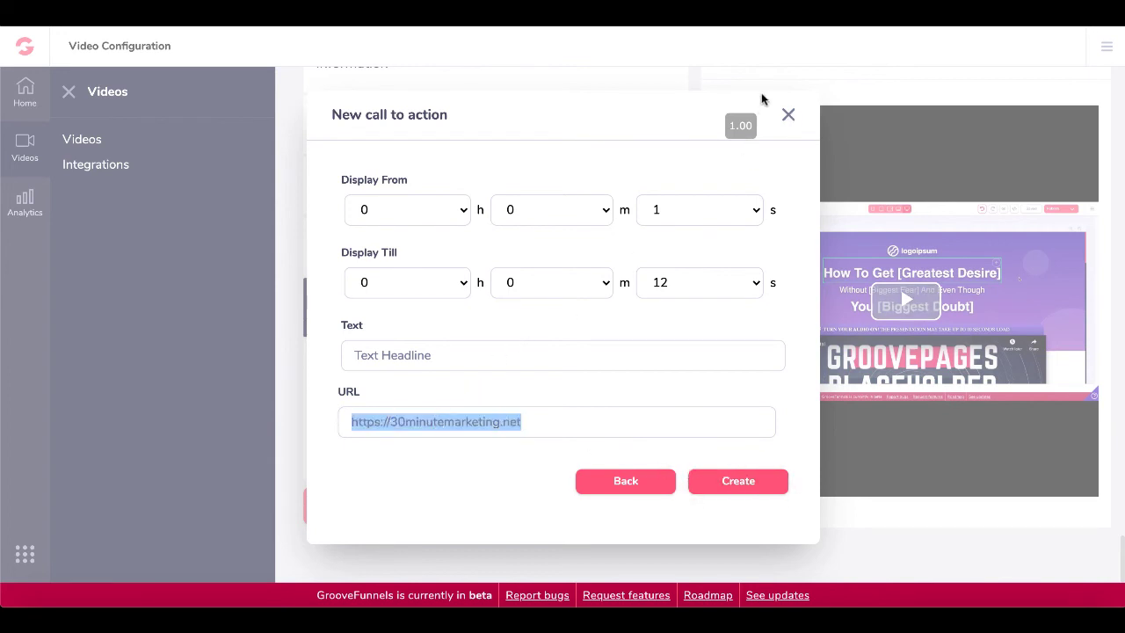
{"action": "left_click", "coordinate": [618, 501]}
{"action": "left_click", "coordinate": [619, 489]}
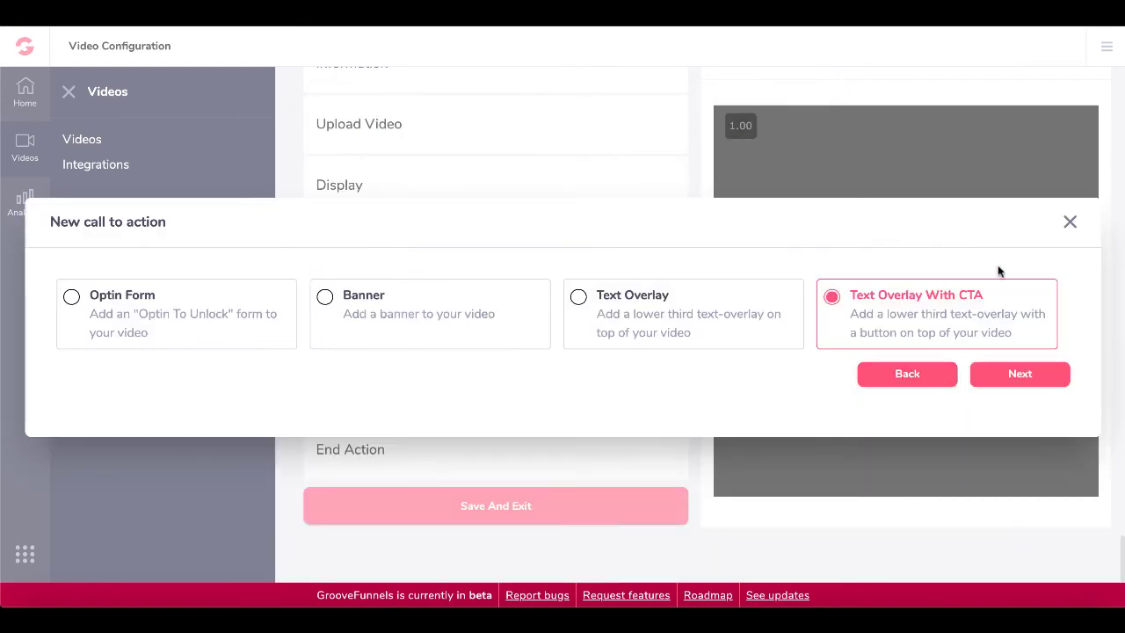
{"action": "left_click", "coordinate": [1070, 221]}
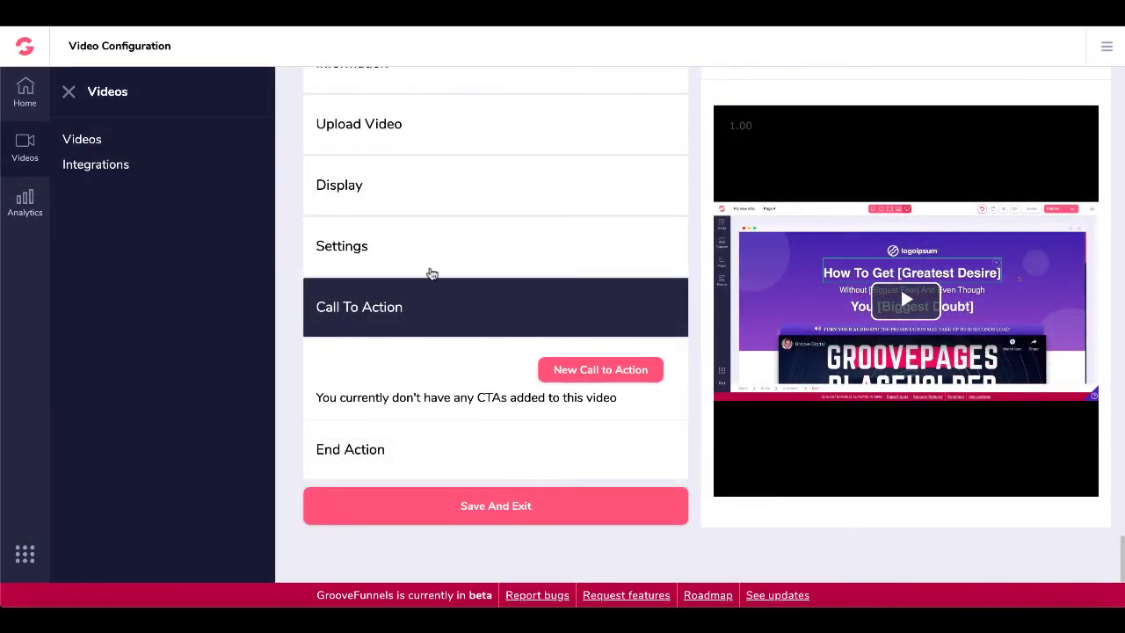
- Try to turn on Show overlay title in the video's settings
{"action": "left_click", "coordinate": [435, 254]}
{"action": "scroll", "coordinate": [432, 467], "scroll_direction": "down", "scroll_amount": 2}
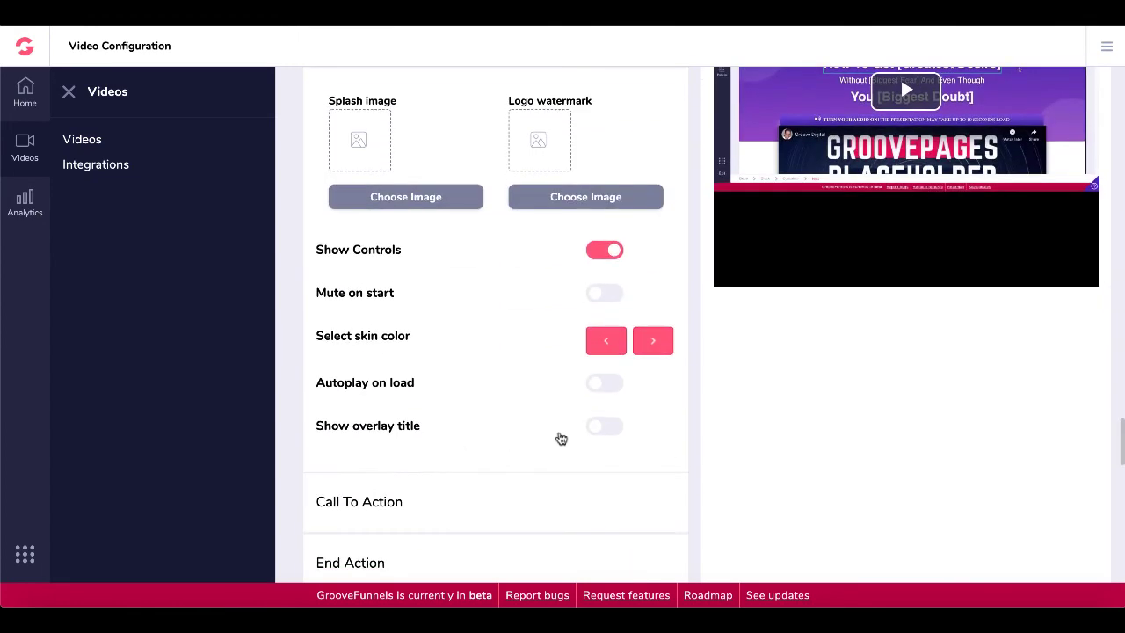
{"action": "left_click", "coordinate": [604, 426]}
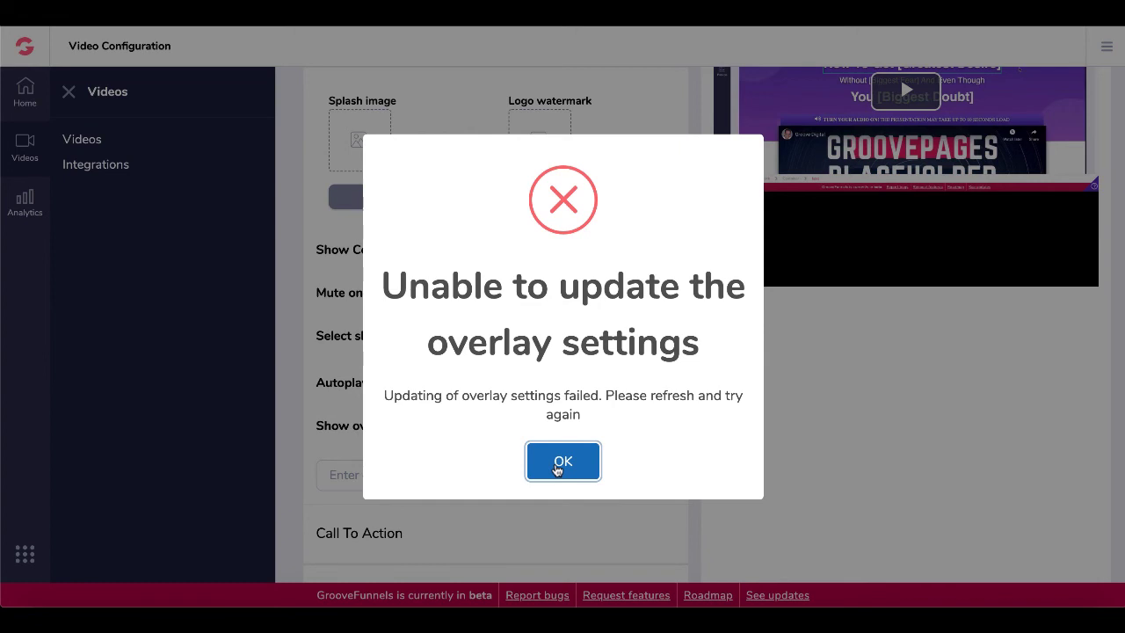
{"action": "left_click", "coordinate": [562, 462]}
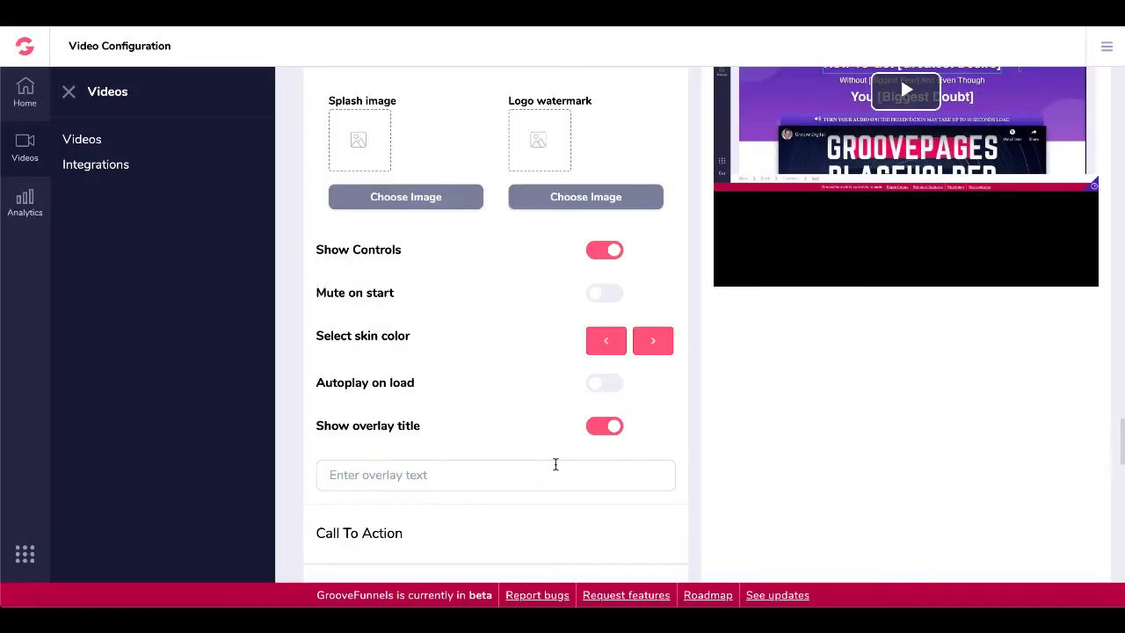
{"action": "scroll", "coordinate": [557, 467], "scroll_direction": "down", "scroll_amount": 1}
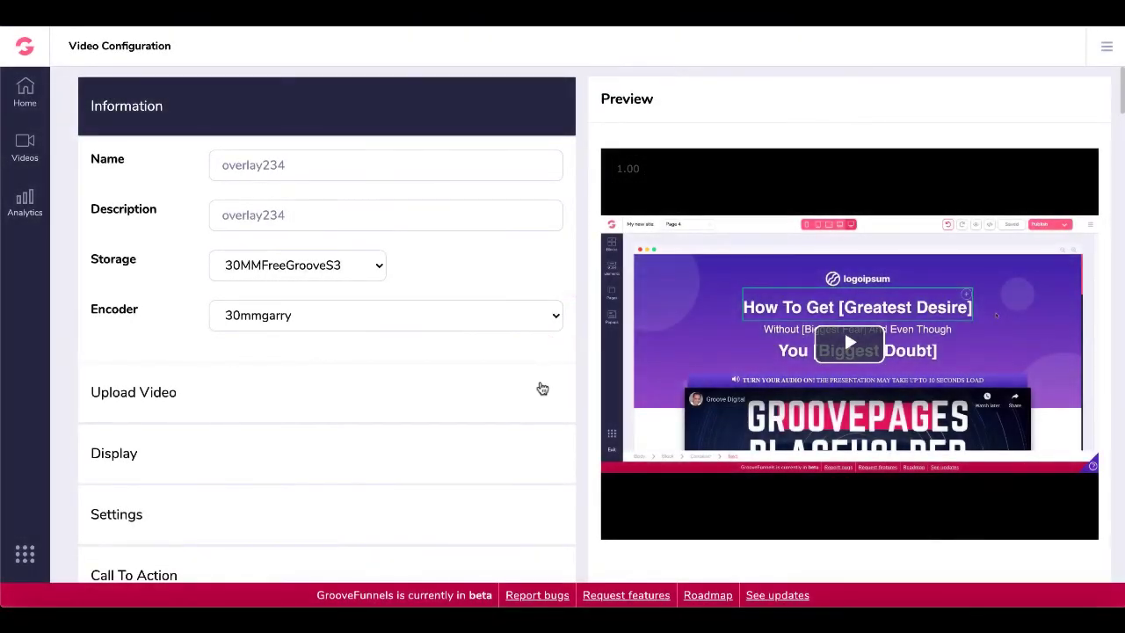
- Start a new Text Overlay With CTA call to action displayed from 2 seconds till 12 seconds
{"action": "scroll", "coordinate": [448, 447], "scroll_direction": "down", "scroll_amount": 2}
{"action": "left_click", "coordinate": [316, 439]}
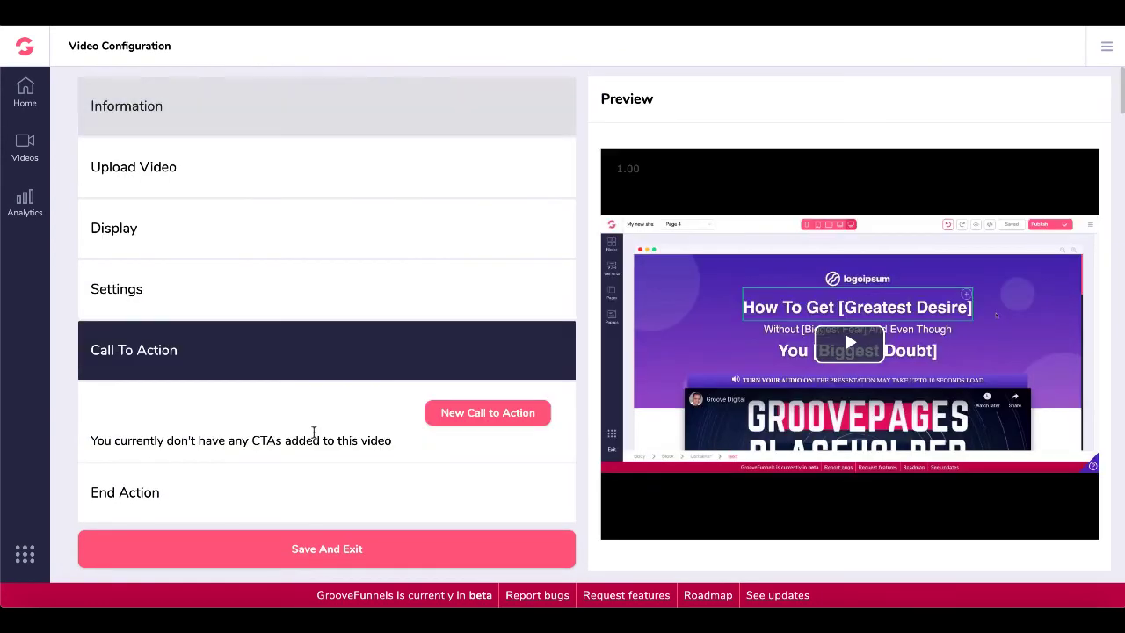
{"action": "left_click", "coordinate": [478, 415]}
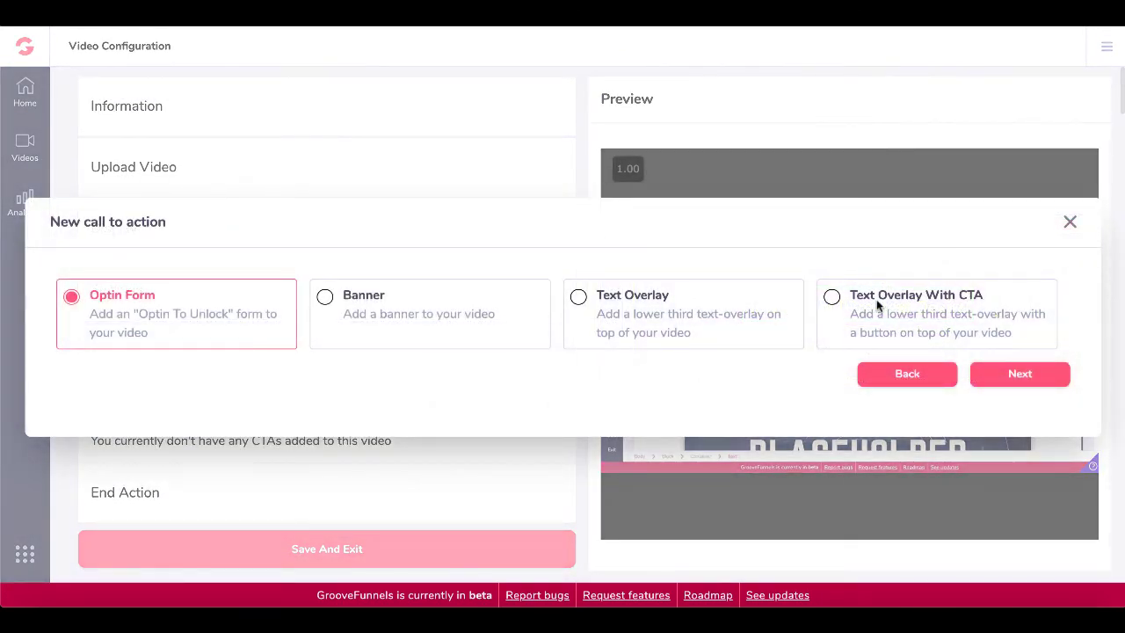
{"action": "left_click", "coordinate": [879, 308]}
{"action": "left_click", "coordinate": [999, 378]}
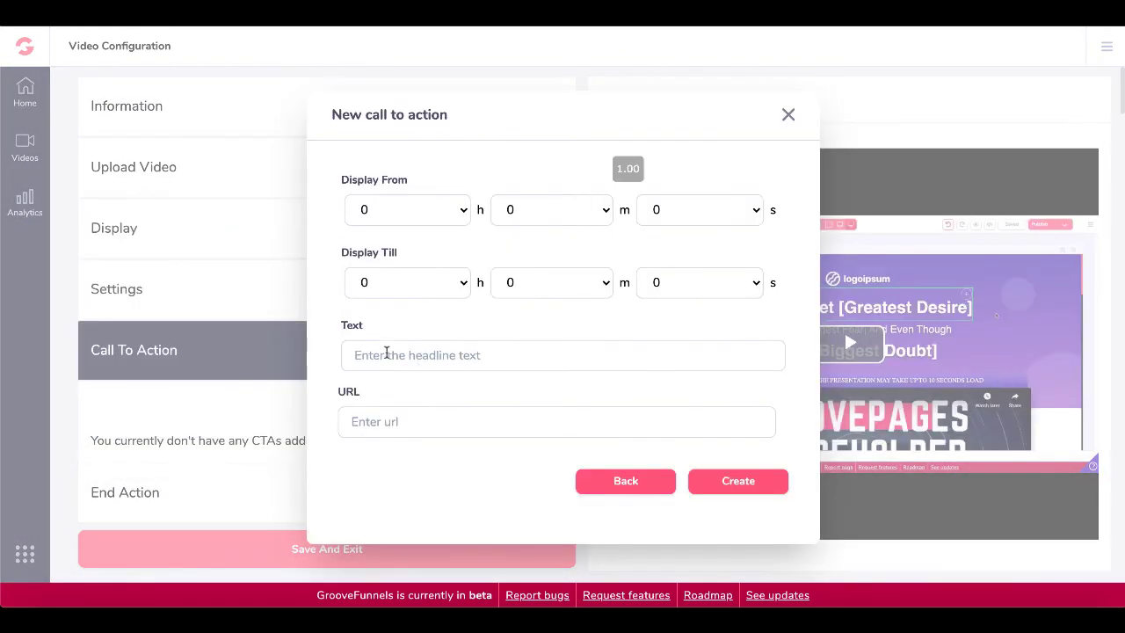
{"action": "left_click", "coordinate": [737, 207]}
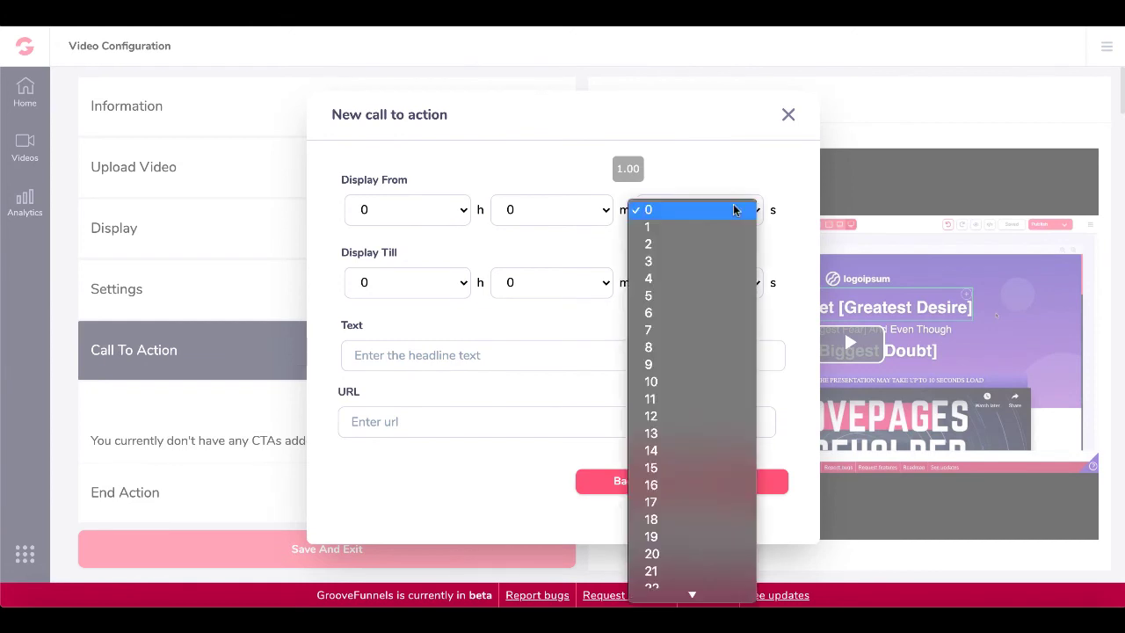
{"action": "left_click", "coordinate": [703, 247]}
{"action": "left_click", "coordinate": [710, 282]}
{"action": "left_click", "coordinate": [433, 364]}
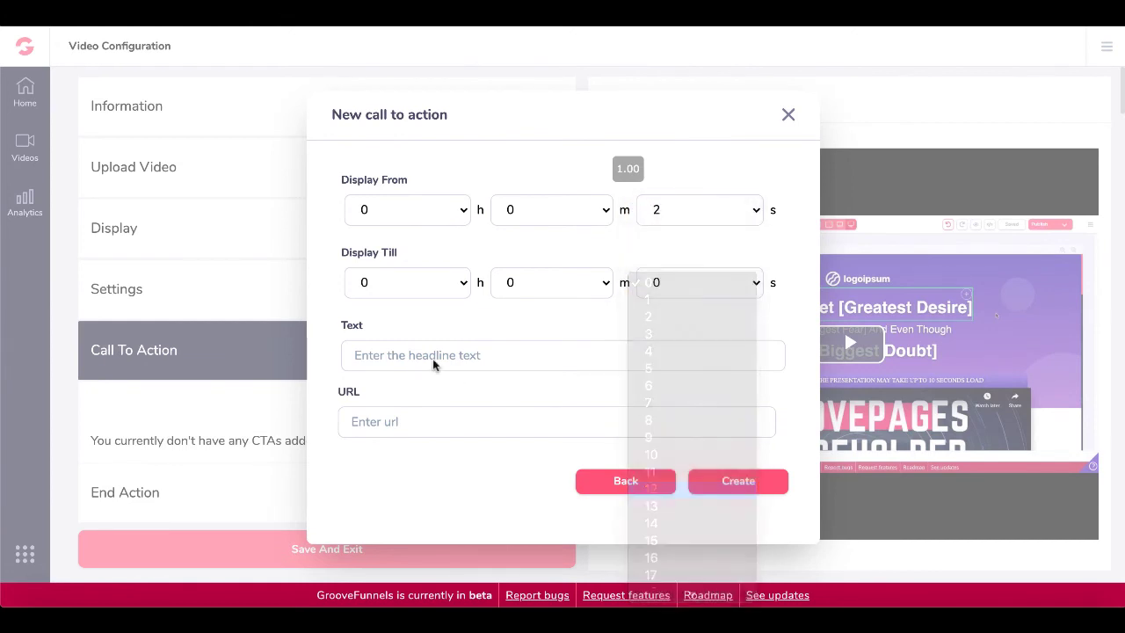
{"action": "left_click", "coordinate": [414, 343]}
{"action": "type", "text": "Headline text"}
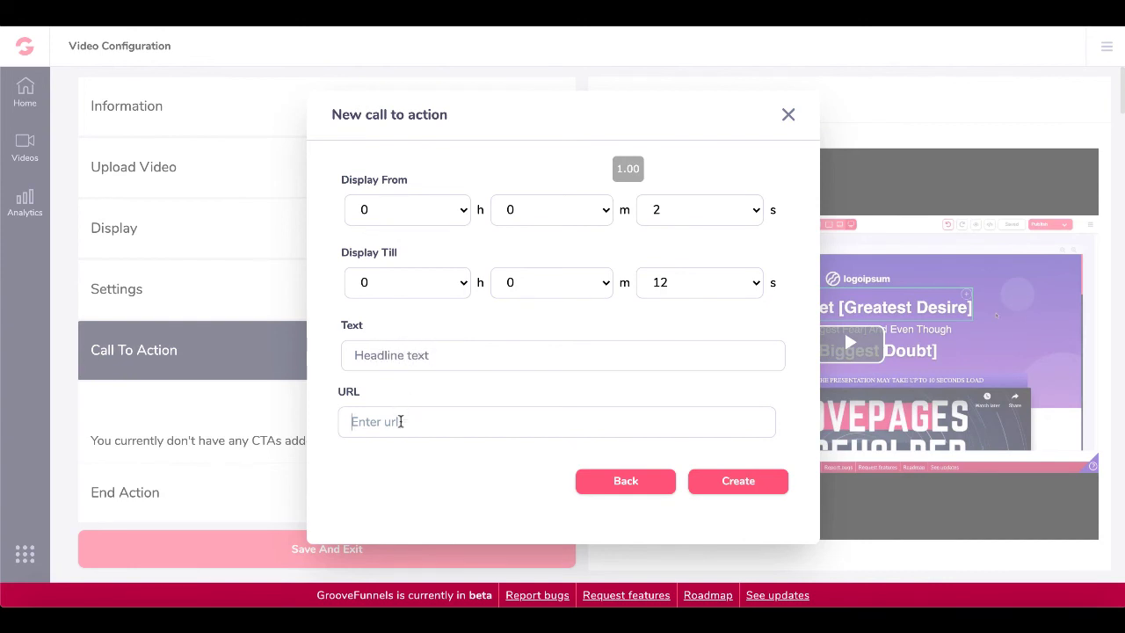
{"action": "key", "text": "ctrl+v"}
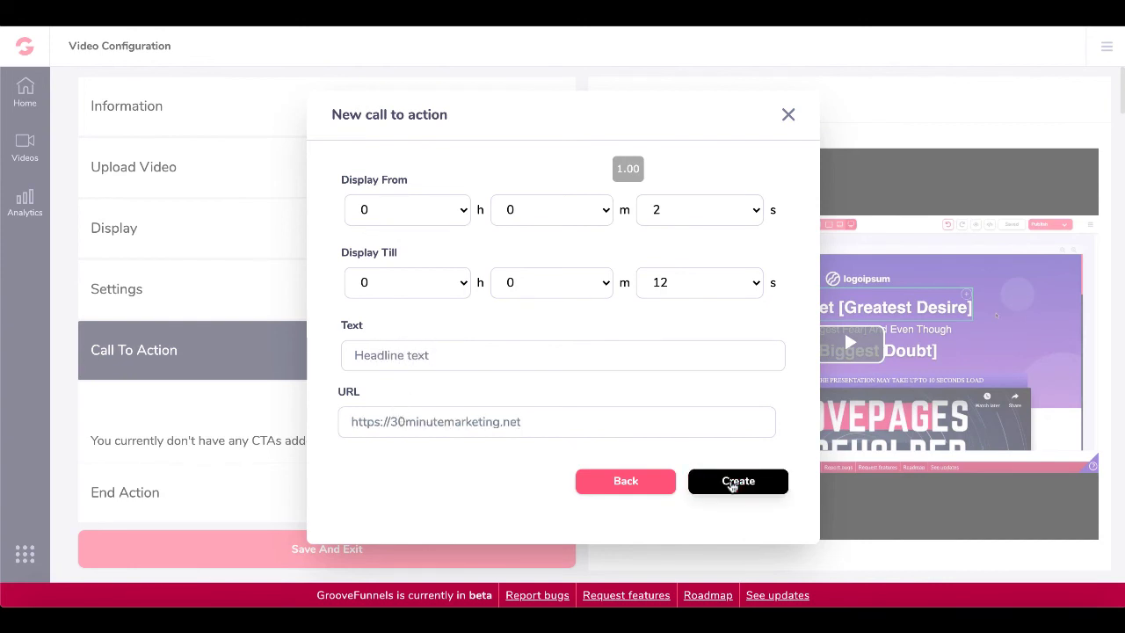
{"action": "left_click", "coordinate": [732, 486]}
{"action": "left_click", "coordinate": [788, 120]}
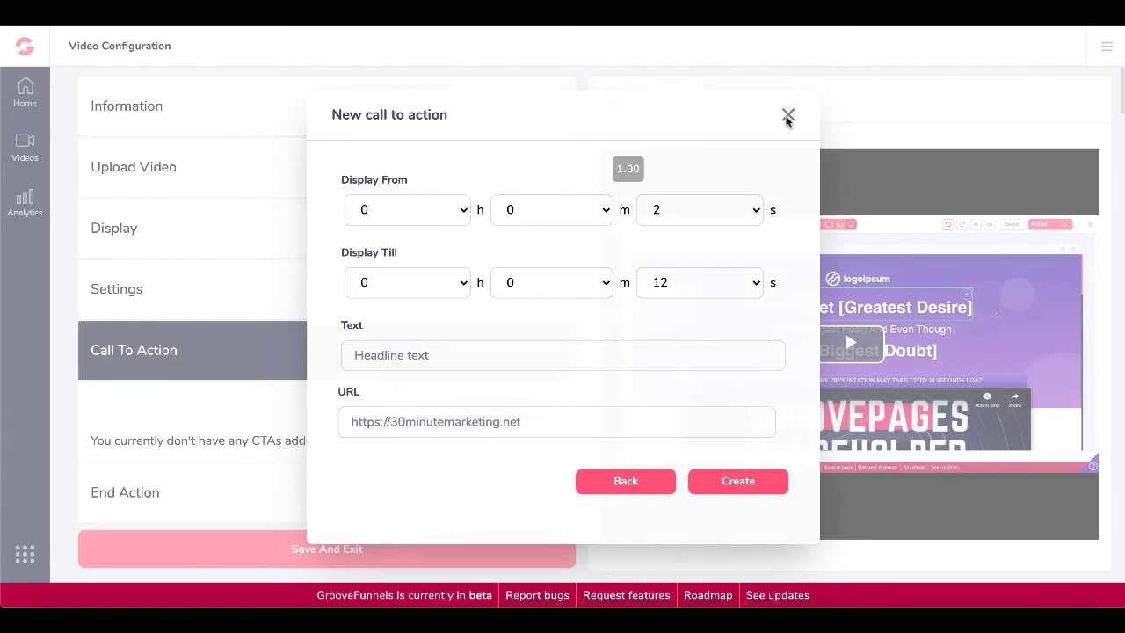
- Turn on Show overlay title in the video's settings and set the overlay text to "Overlay Text Heading"
{"action": "left_click", "coordinate": [373, 300]}
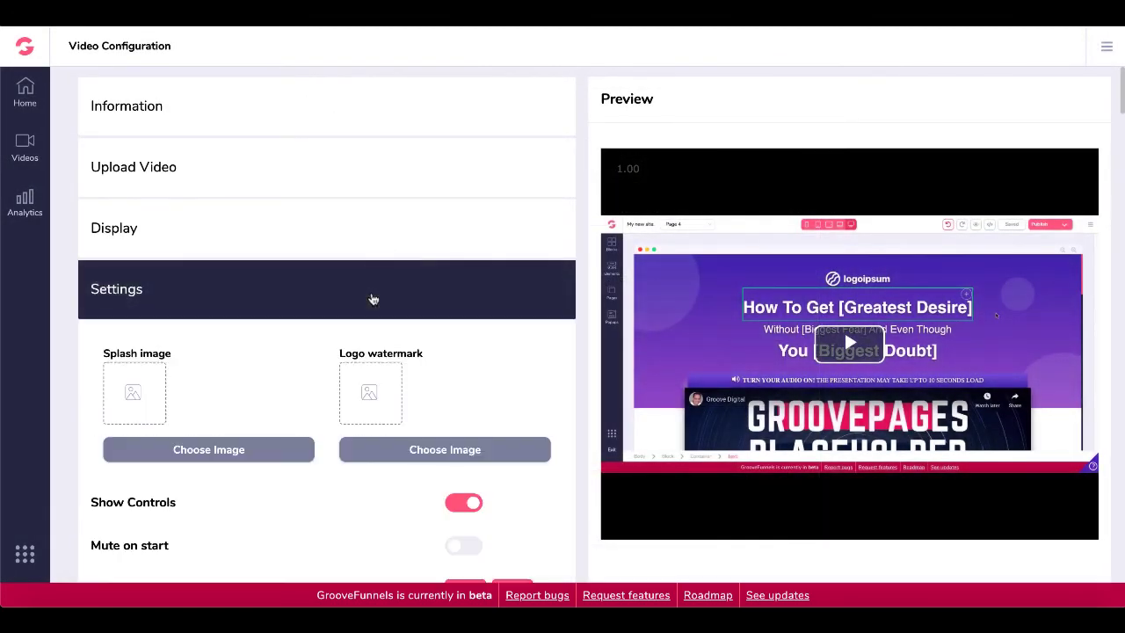
{"action": "scroll", "coordinate": [334, 454], "scroll_direction": "down", "scroll_amount": 4}
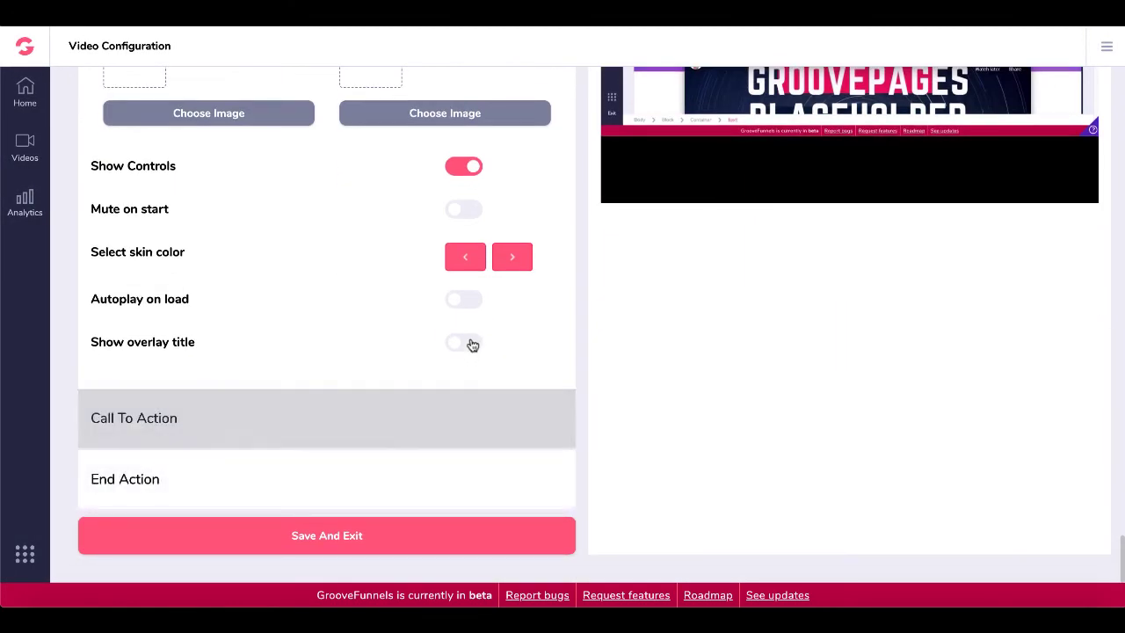
{"action": "left_click", "coordinate": [466, 343]}
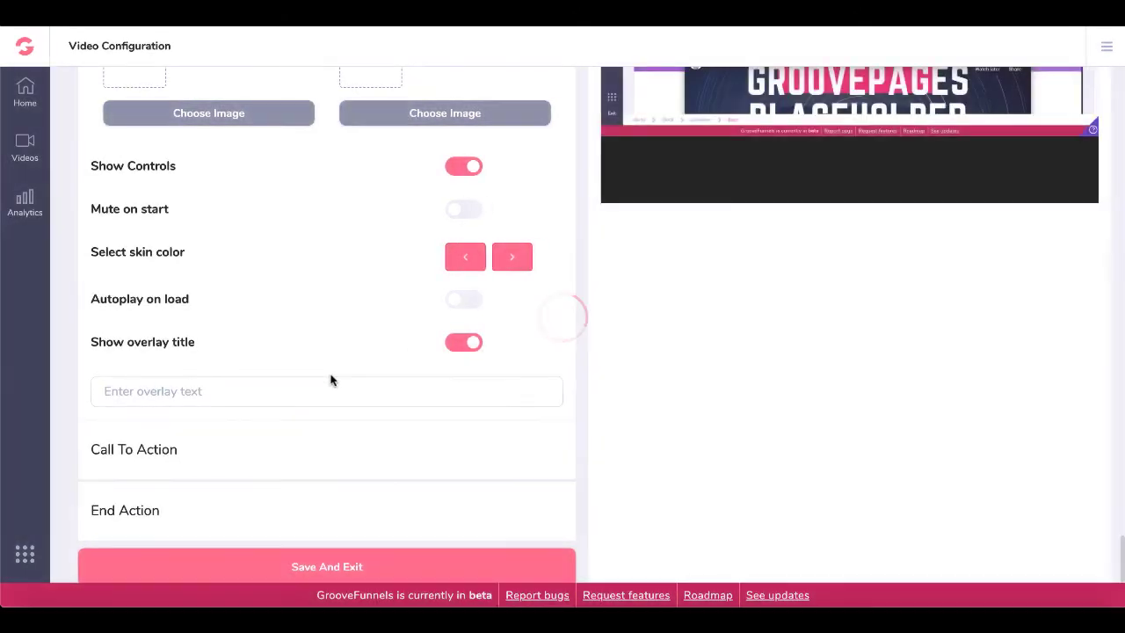
{"action": "type", "text": "Overlay Text Heading"}
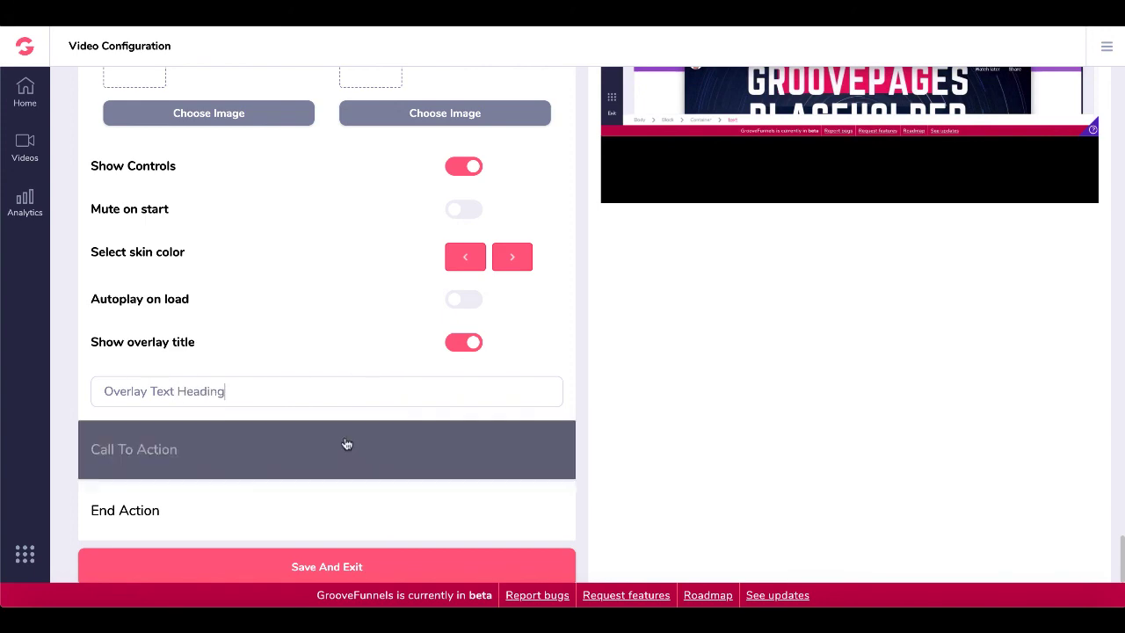
{"action": "left_click", "coordinate": [346, 445]}
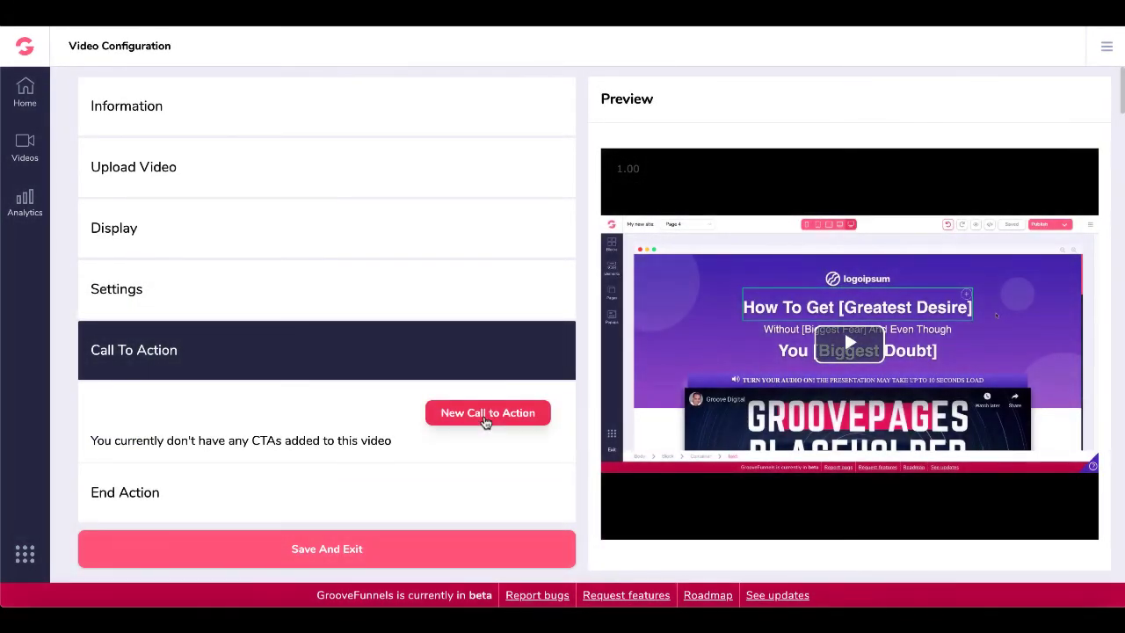
{"action": "left_click", "coordinate": [484, 420]}
{"action": "left_click", "coordinate": [896, 316]}
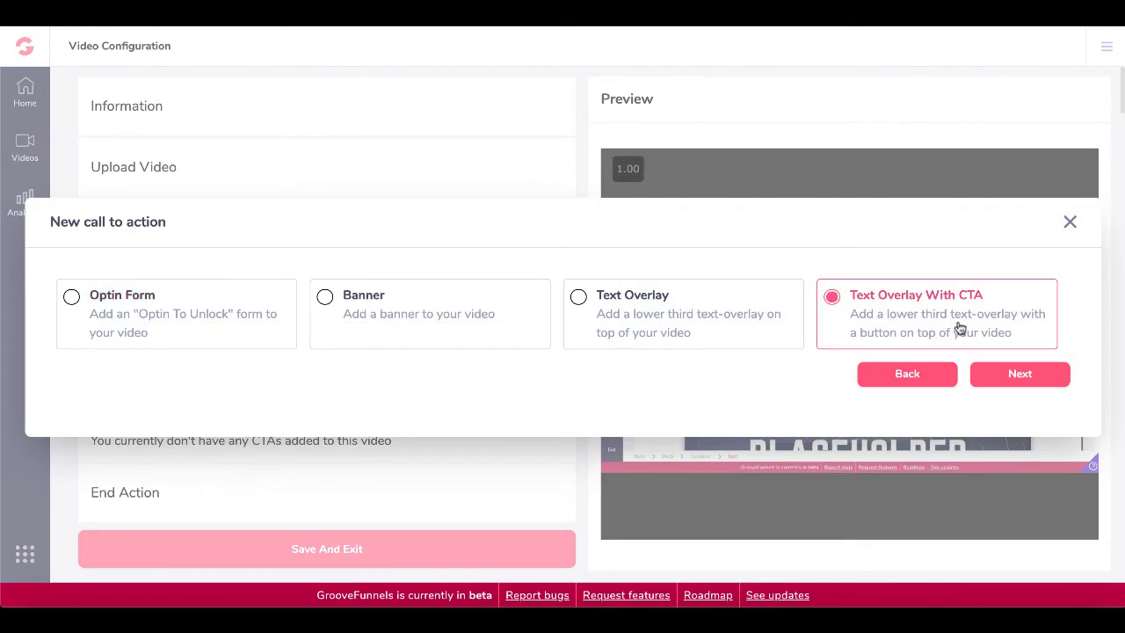
{"action": "left_click", "coordinate": [1017, 374]}
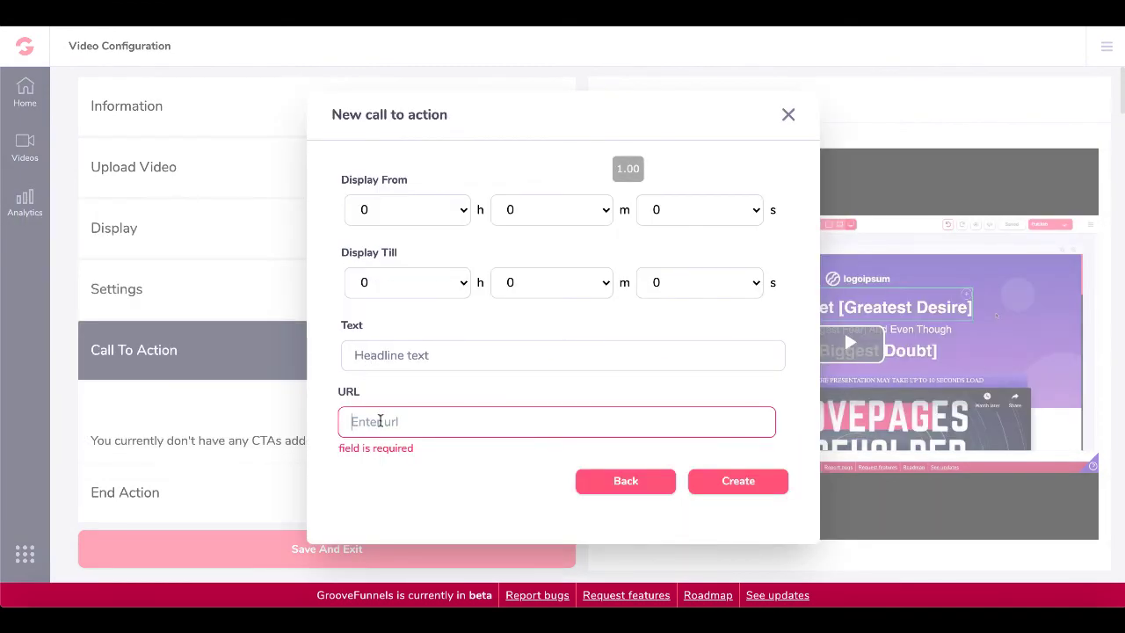
{"action": "left_click", "coordinate": [379, 421]}
{"action": "key", "text": "ctrl+v"}
- Set the call to action to display from 2 till 12 seconds, try to create it, and abandon the dialog
{"action": "left_click", "coordinate": [729, 209]}
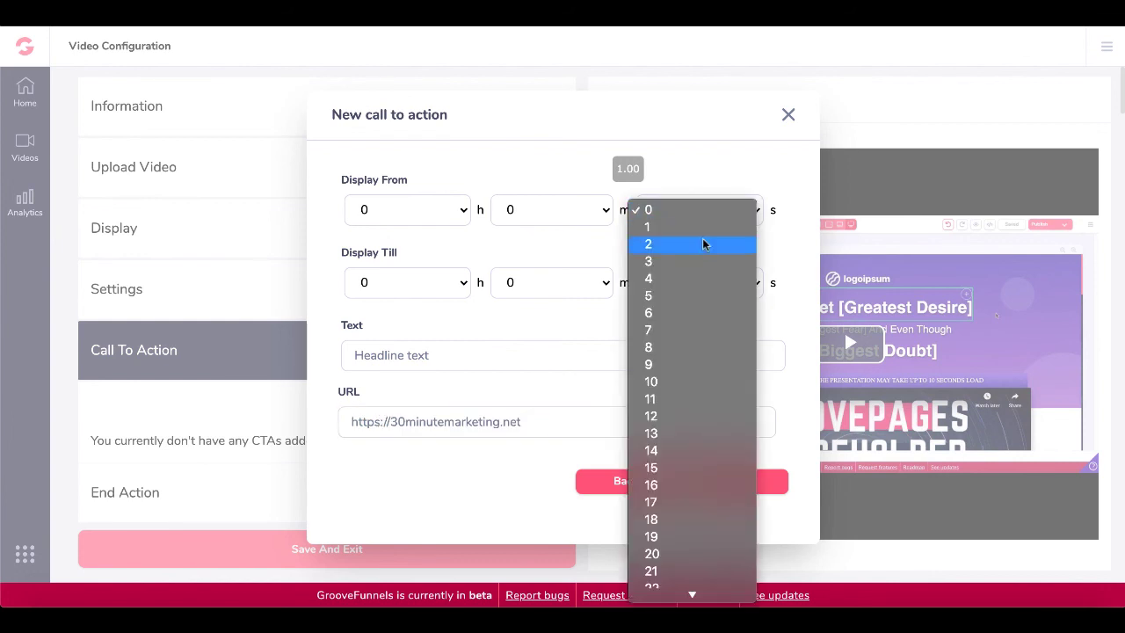
{"action": "left_click", "coordinate": [701, 246]}
{"action": "left_click", "coordinate": [698, 282]}
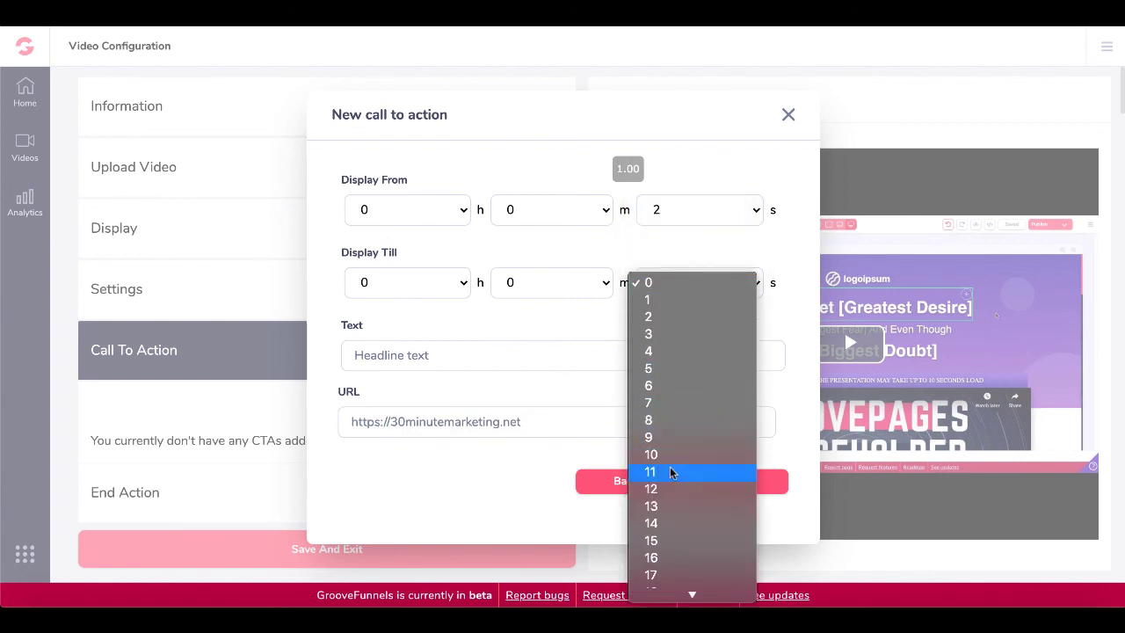
{"action": "left_click", "coordinate": [666, 489]}
{"action": "left_click", "coordinate": [723, 490]}
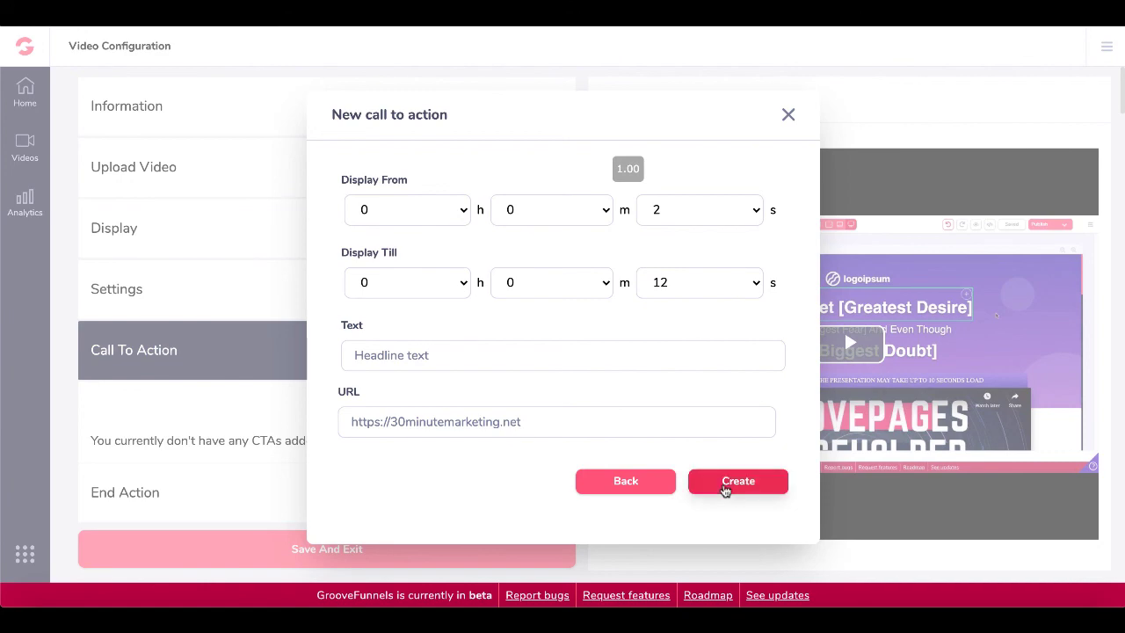
{"action": "left_click", "coordinate": [725, 490]}
{"action": "left_click", "coordinate": [725, 489]}
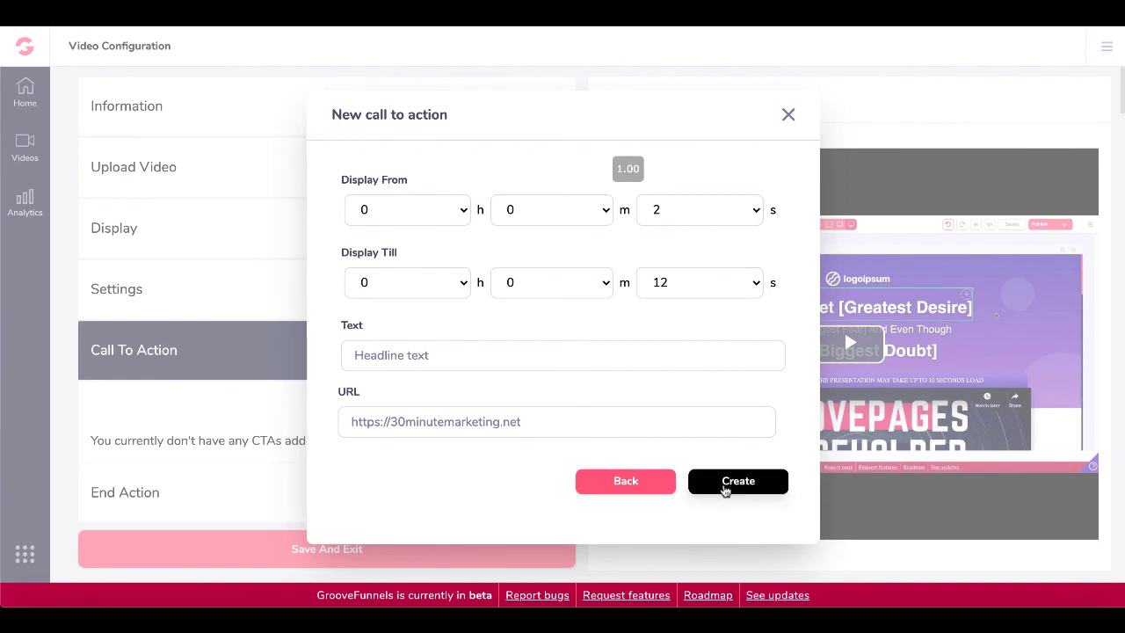
{"action": "left_click", "coordinate": [788, 115]}
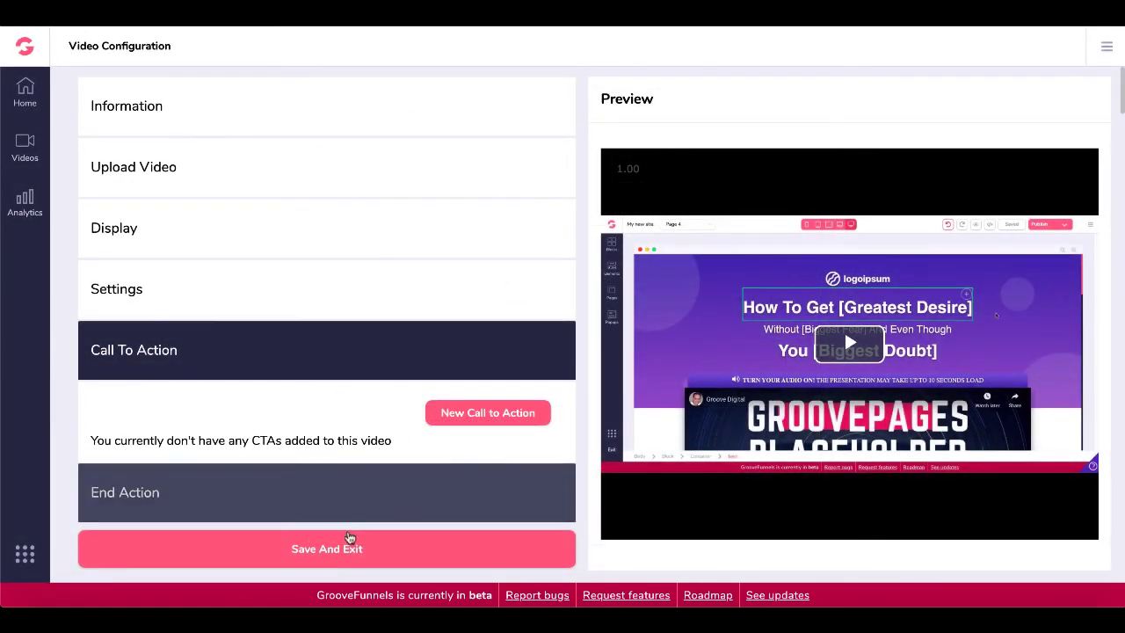
- Save and exit the video configuration, and reload the published landing page to play the video and check its overlay title
{"action": "left_click", "coordinate": [362, 545]}
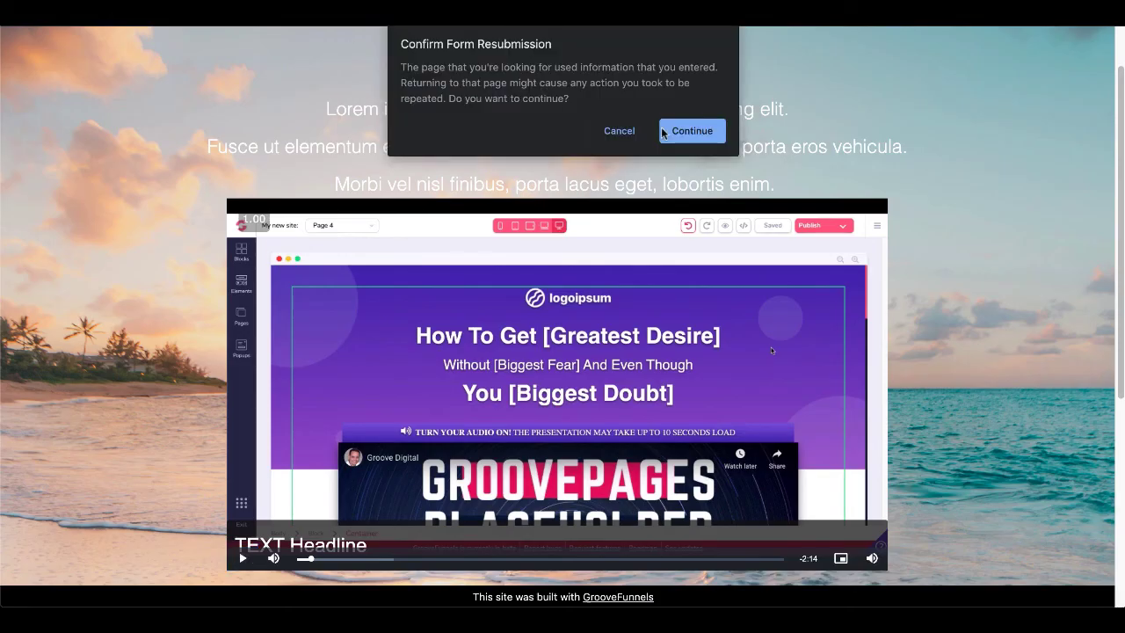
{"action": "left_click", "coordinate": [674, 128]}
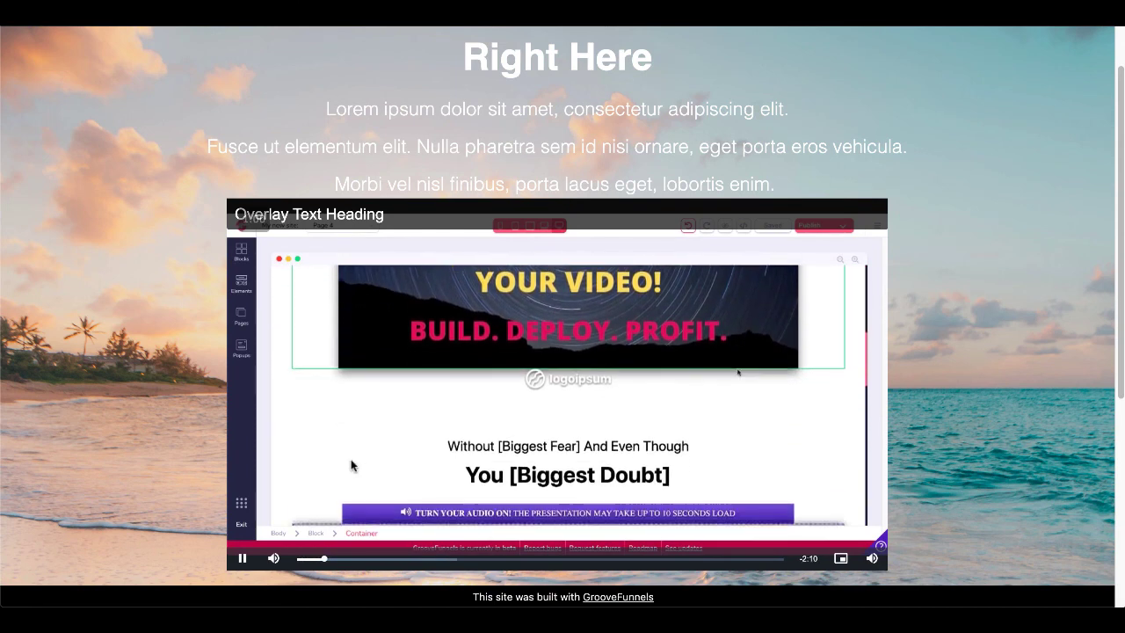
{"action": "left_click", "coordinate": [242, 559]}
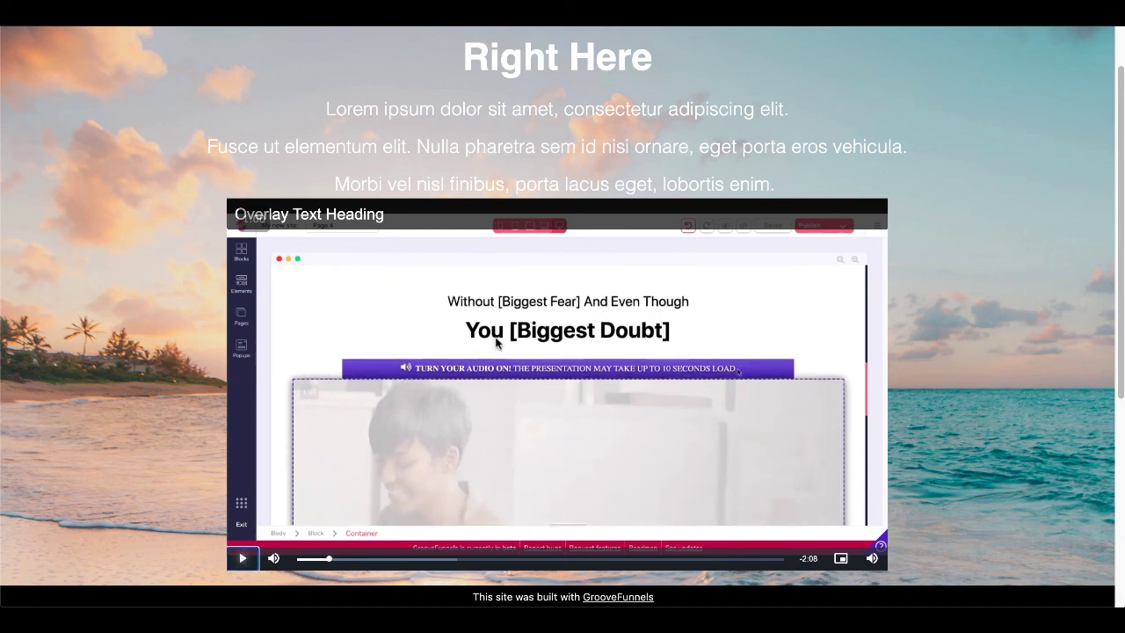